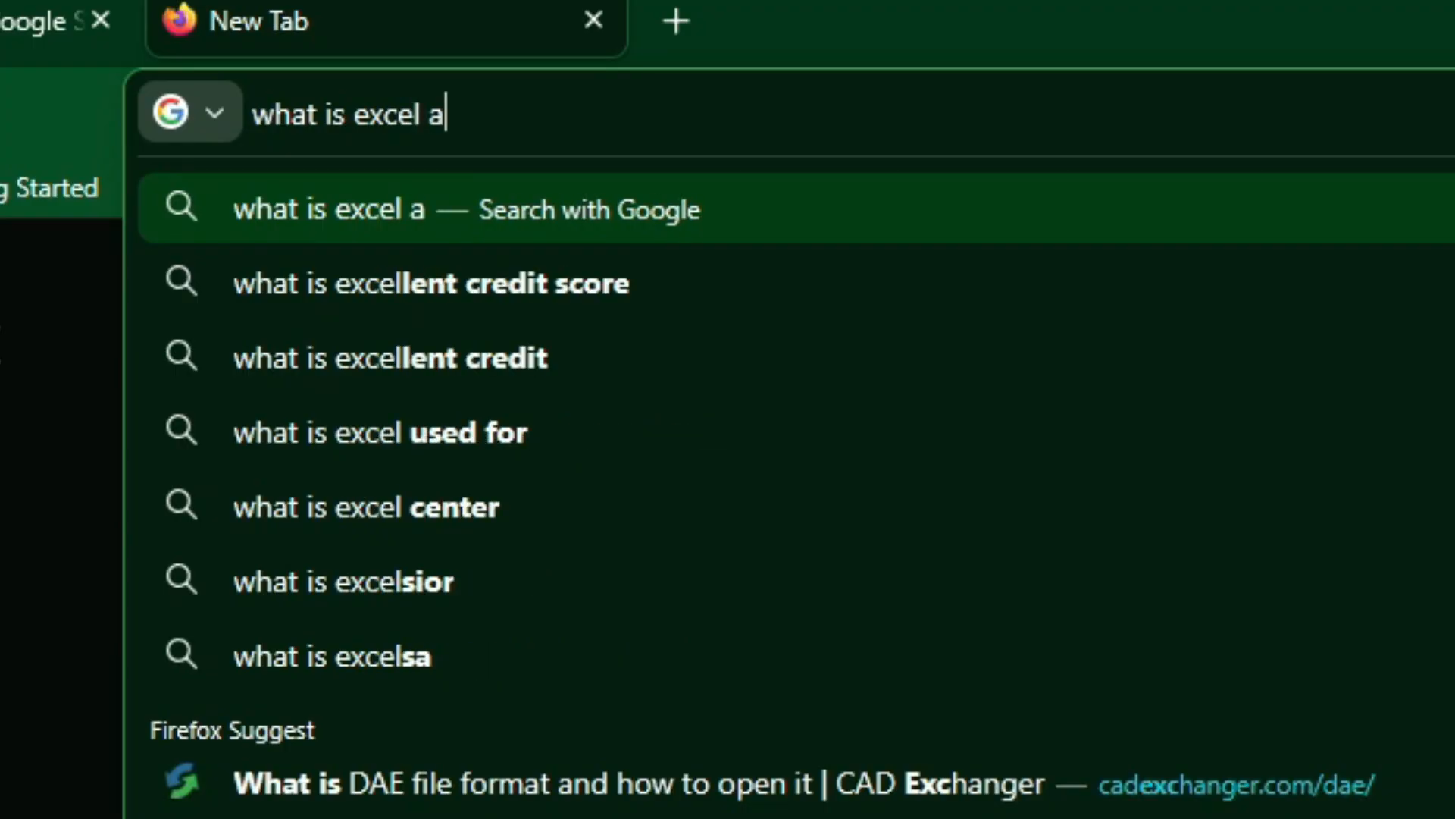
Step: Search the web for "what is excel art" and expand the AI overview of the results
type("ryt")
key("BackSpace")
key("BackSpace")
type("t")
key("Return")
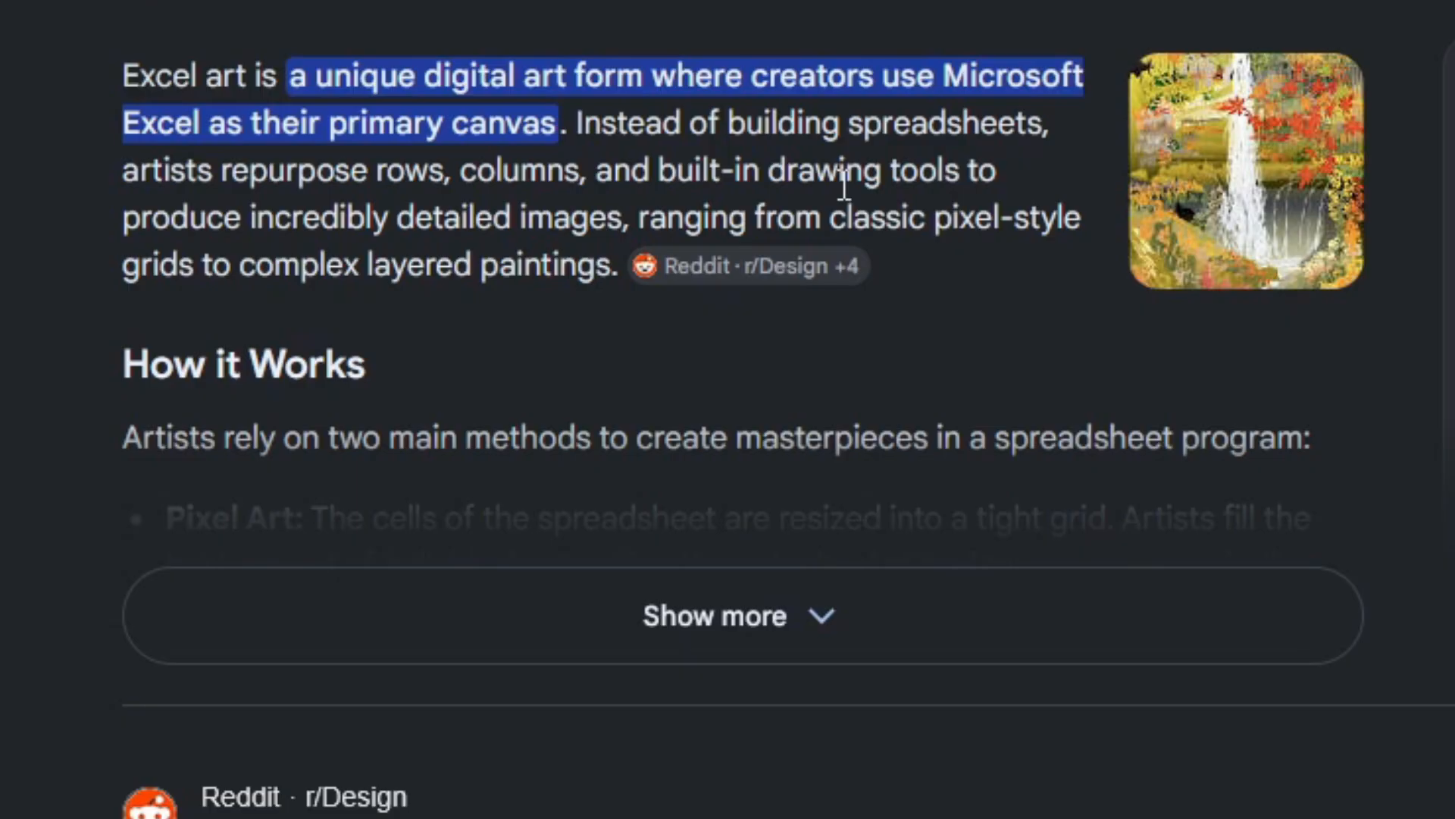
left_click(487, 609)
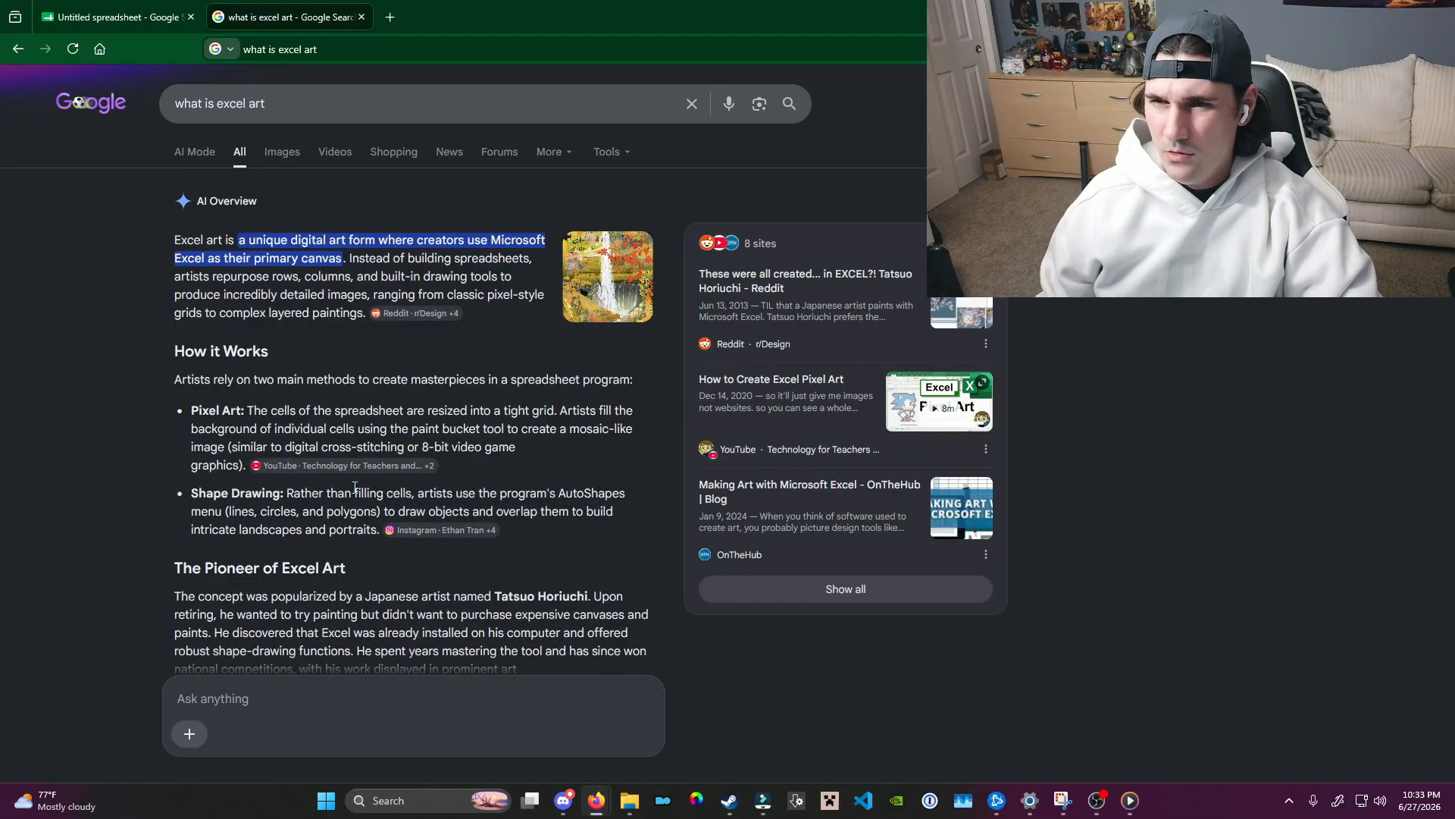
Step: Switch to the untitled spreadsheet and fill cells E8 and H8 black as the two eyes of a face
left_click(114, 22)
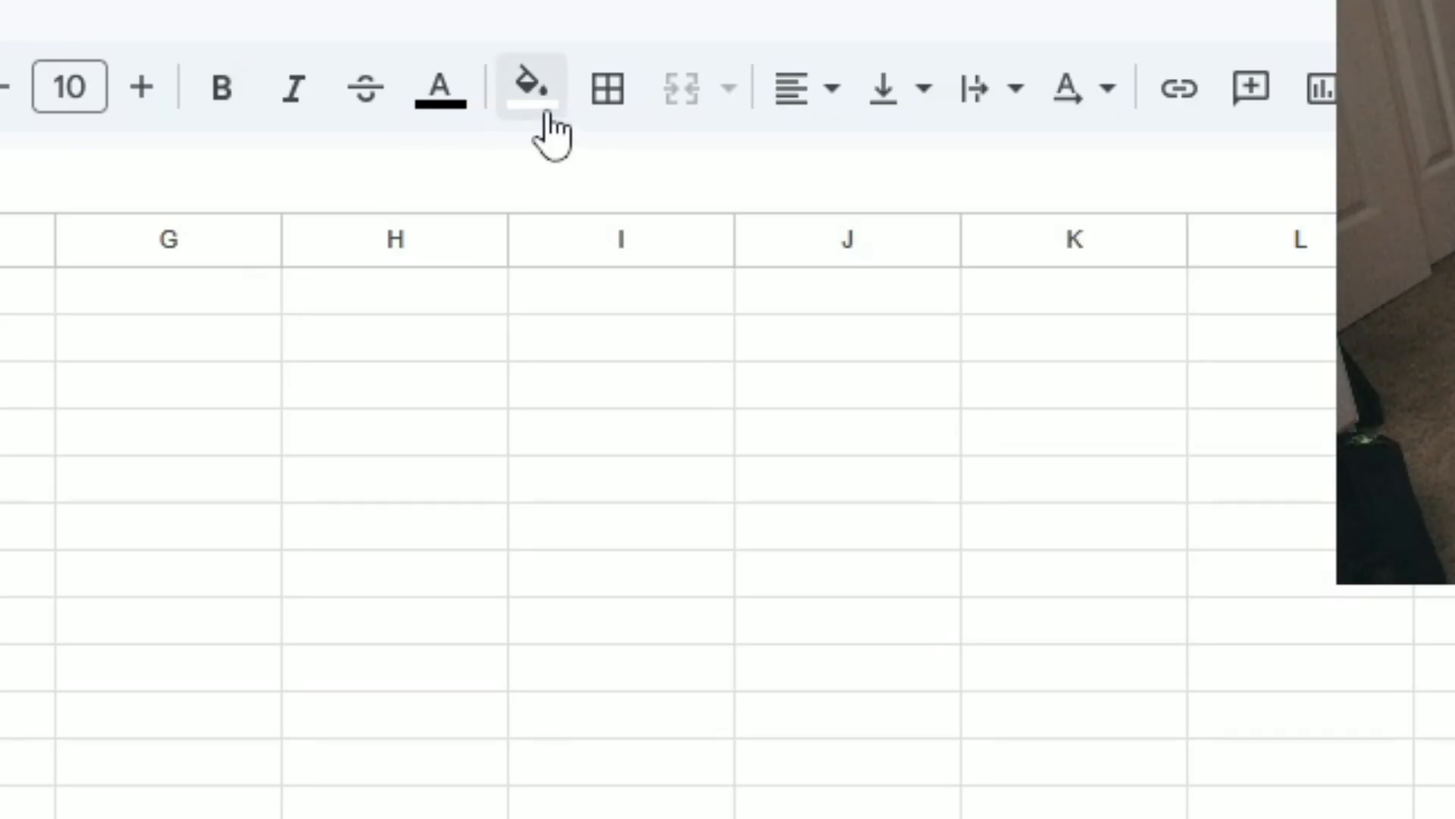
left_click(657, 130)
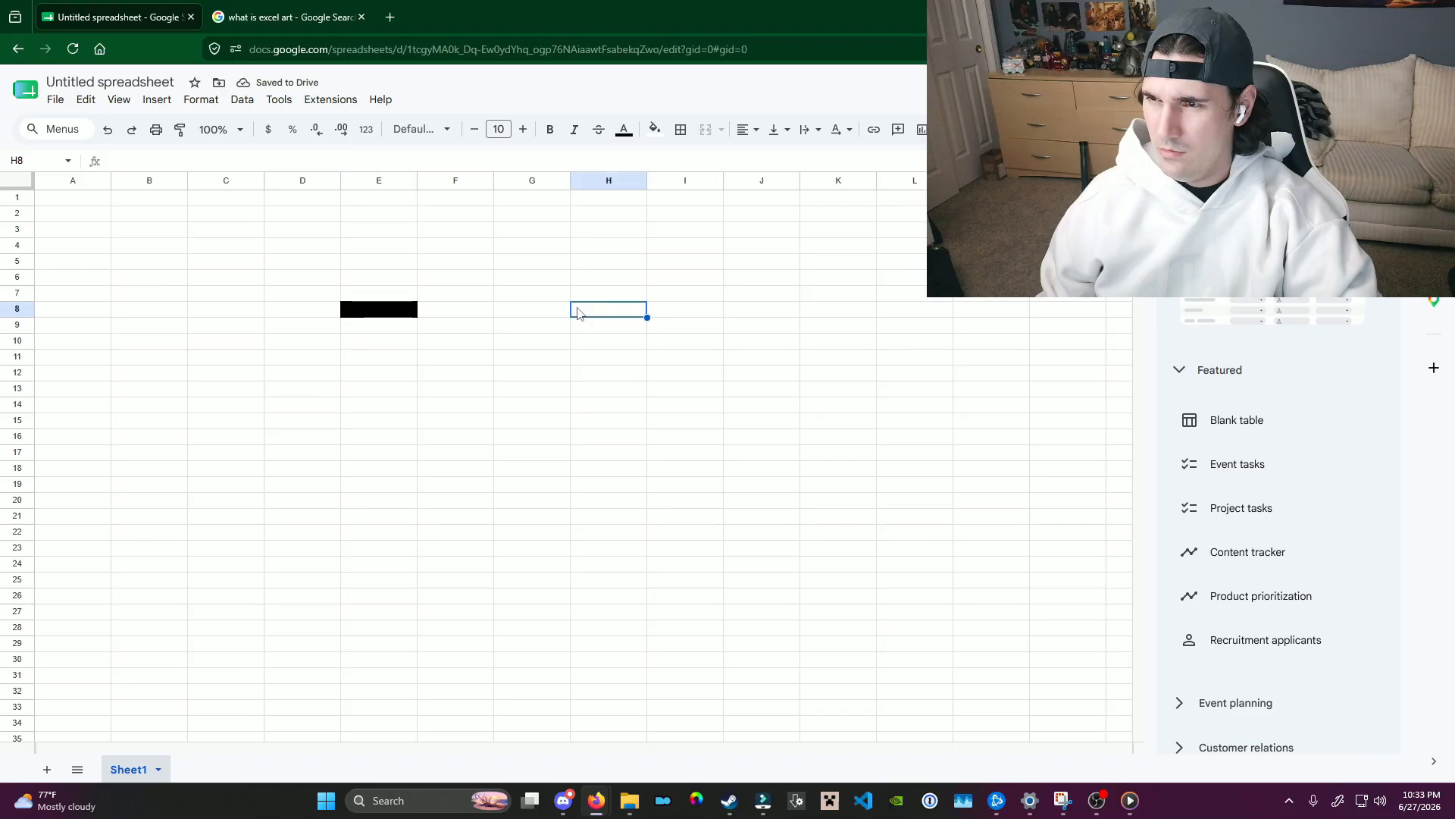
left_click(654, 129)
left_click(659, 184)
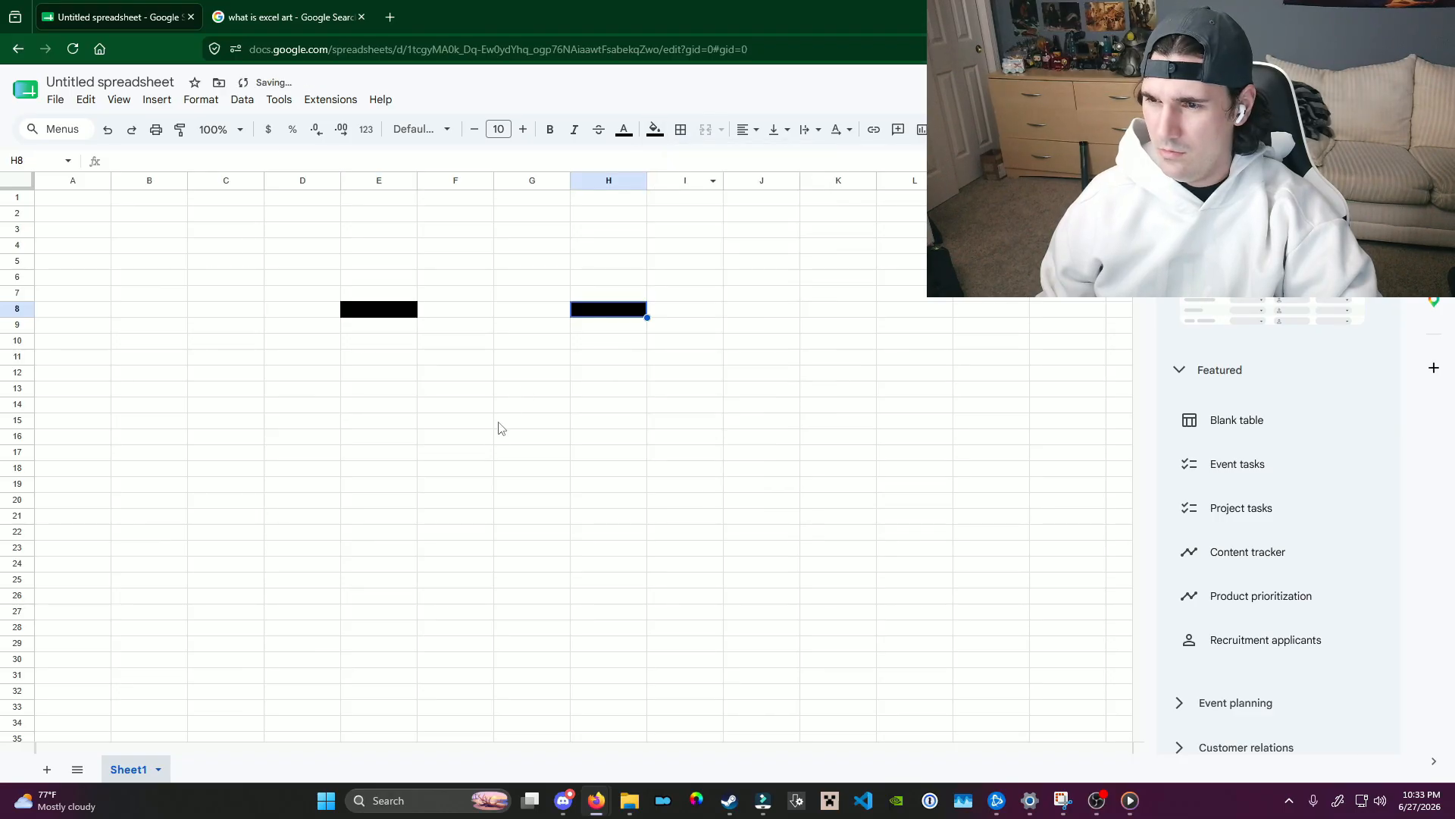
Step: Fill cells F21, G21, H20 and E20 black to form the curve of a smile
left_click(454, 516)
left_click(624, 129)
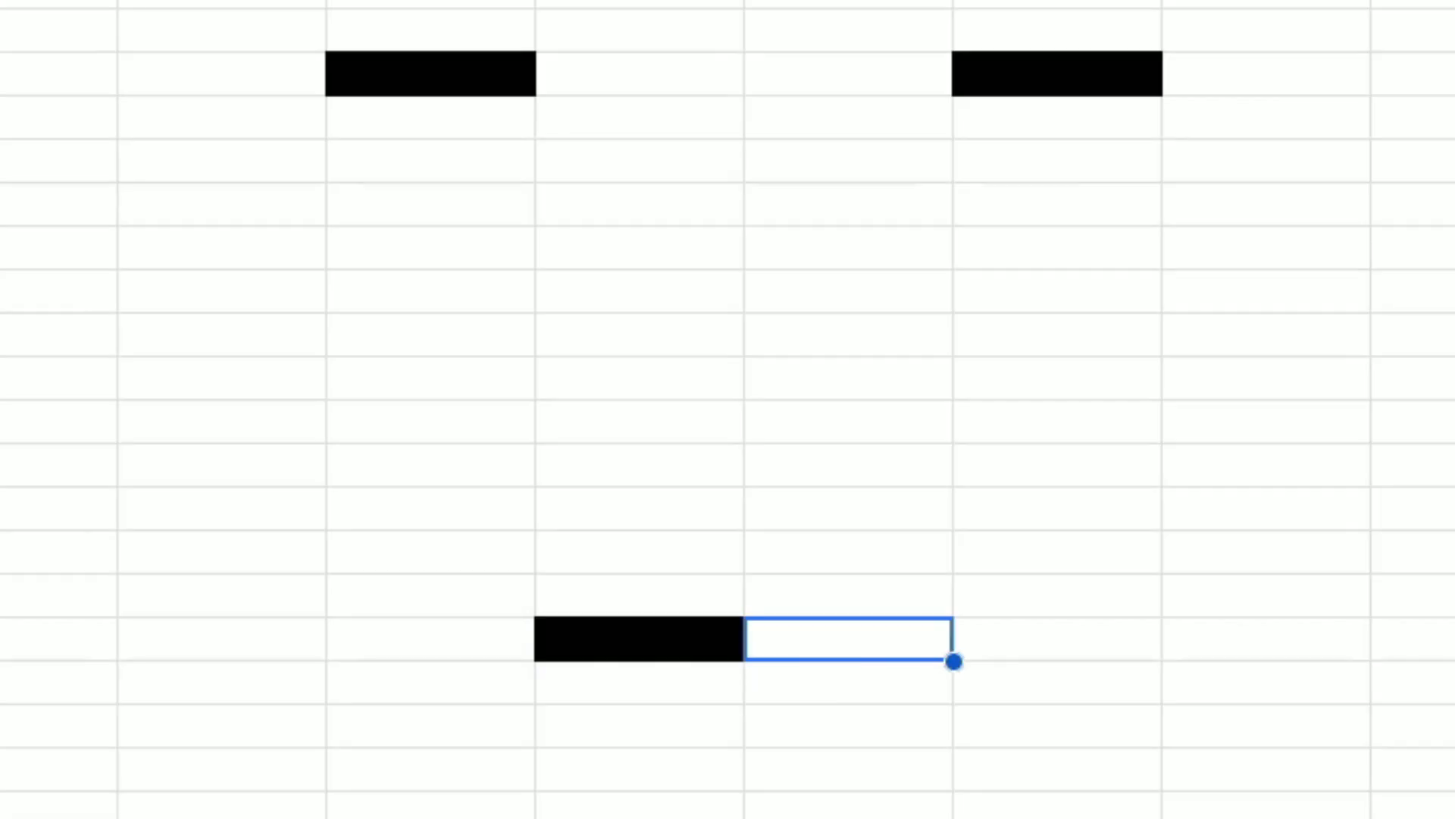
left_click(1181, 1)
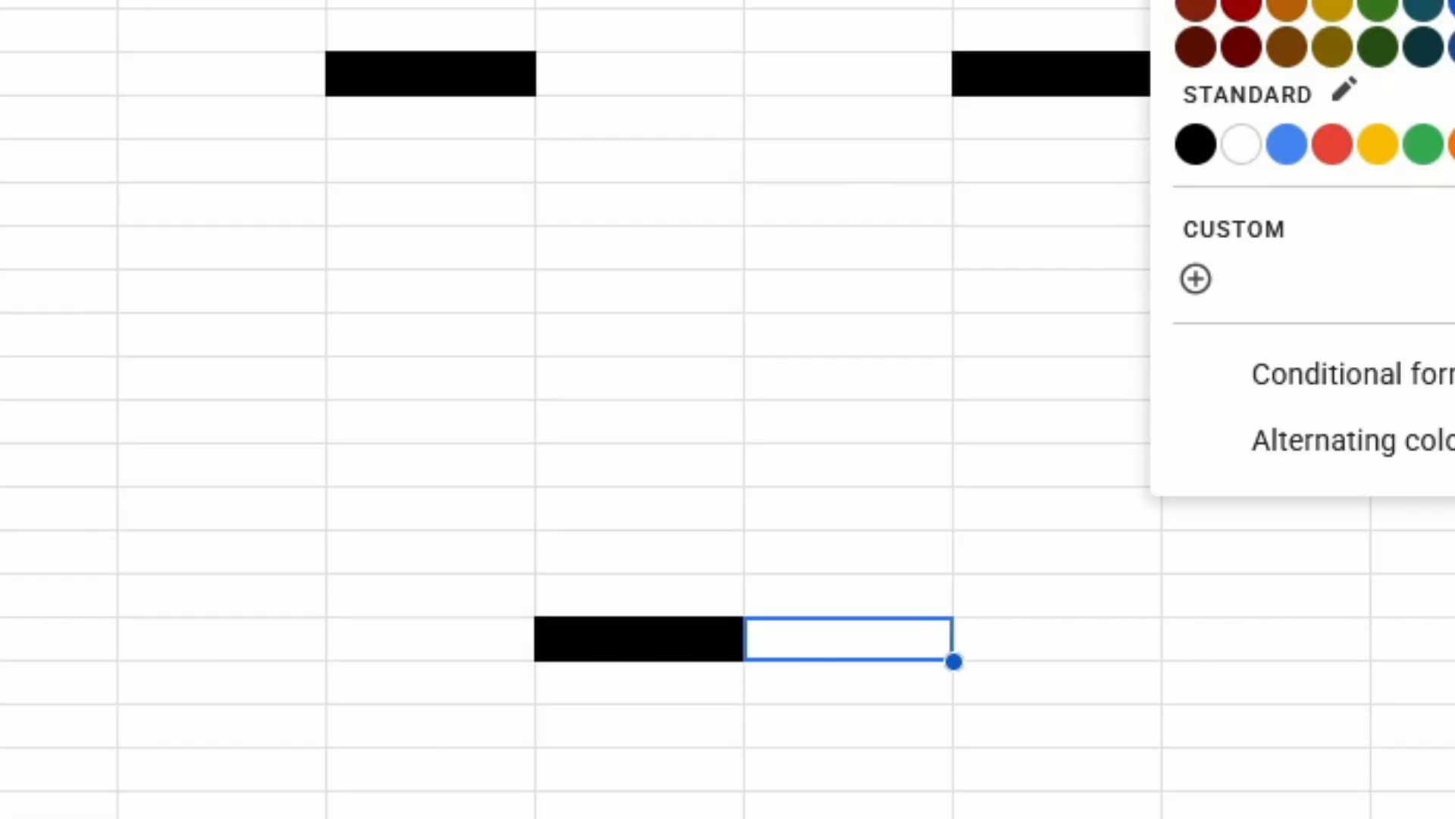
left_click(1196, 143)
left_click(1057, 596)
left_click(1181, 2)
left_click(1195, 143)
left_click(430, 639)
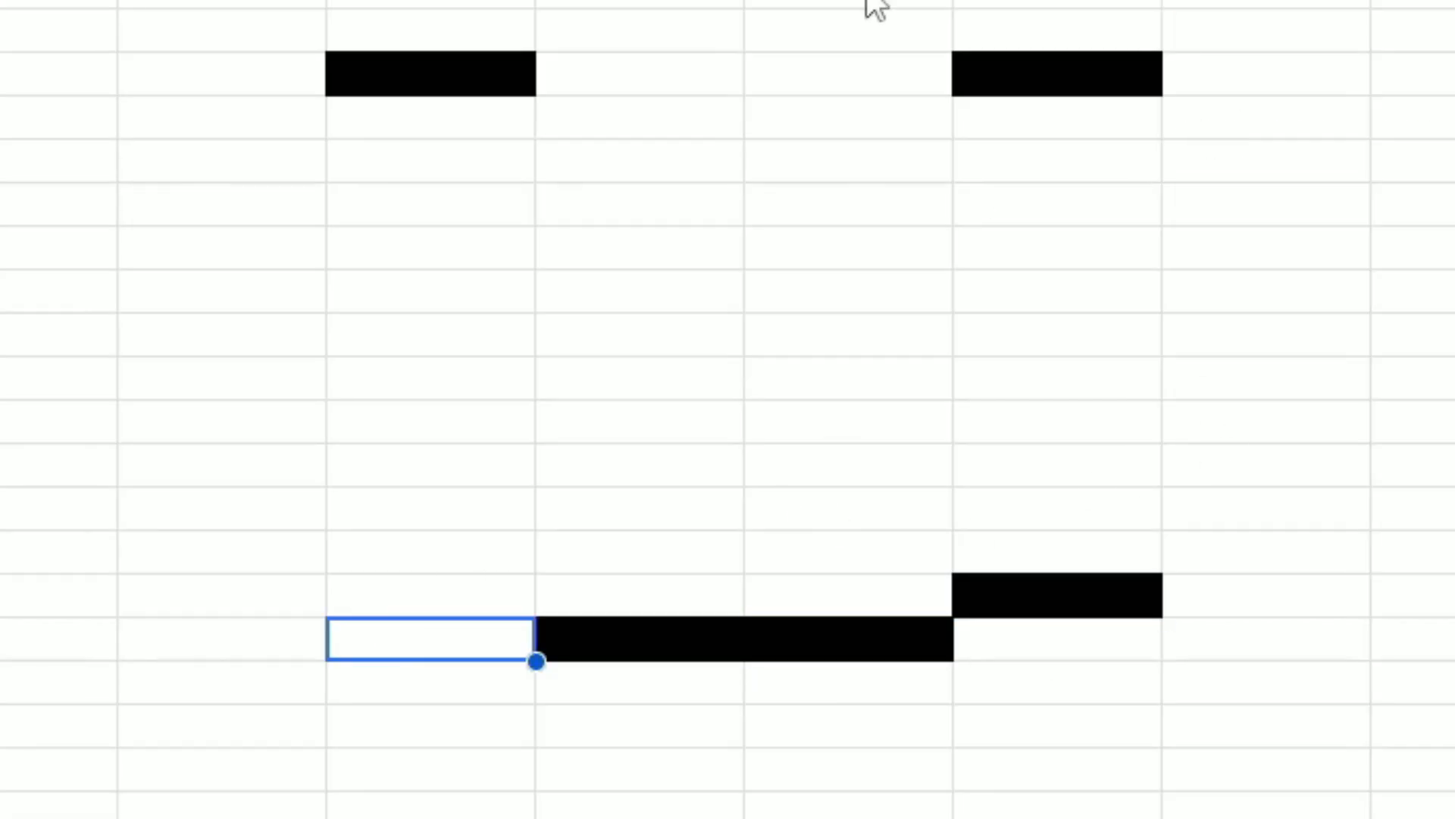
left_click(1180, 1)
left_click(1196, 144)
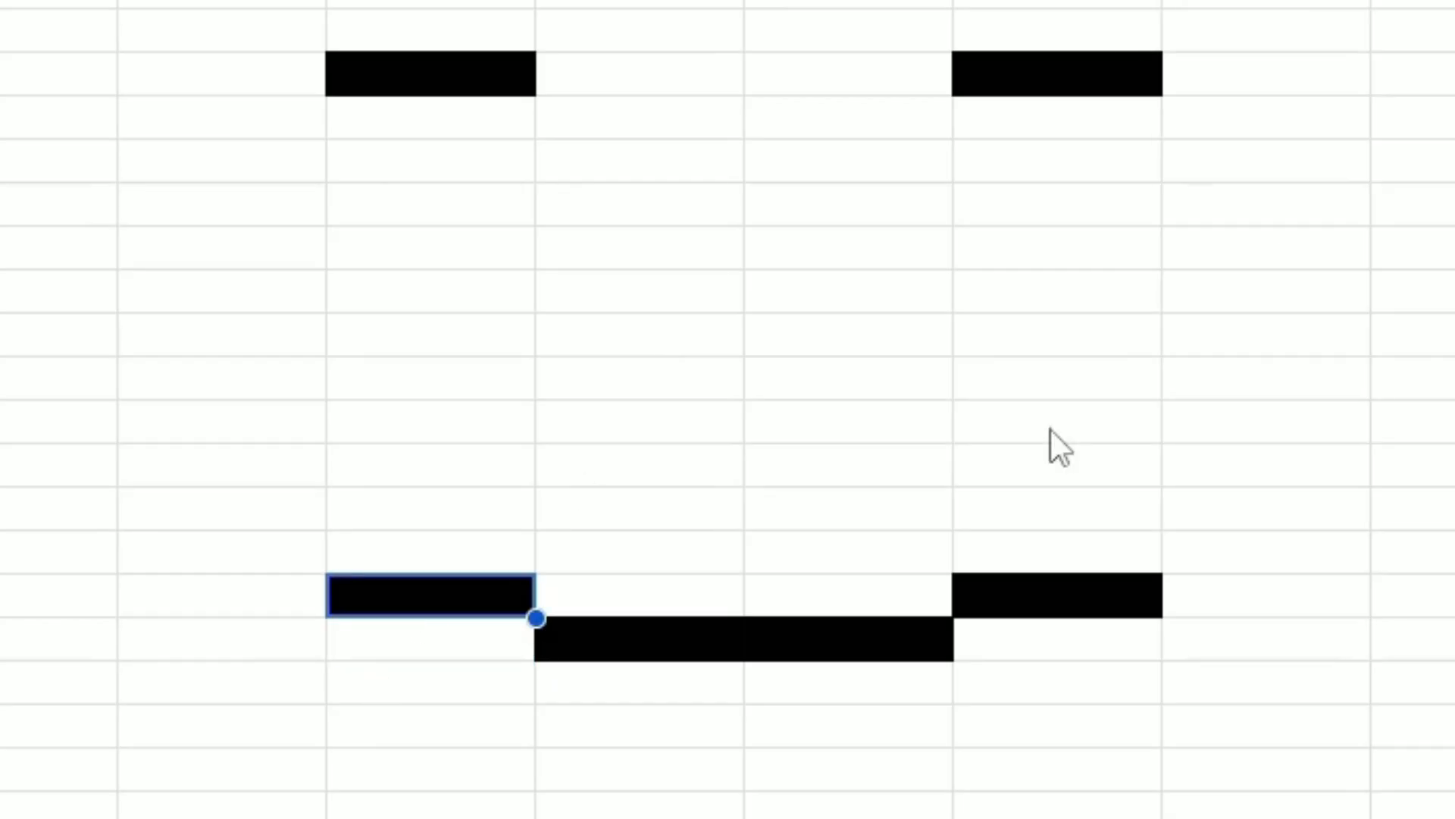
Step: Fill cells I19, D19 and D18 black to turn up the corners of the smile
left_click(1202, 551)
left_click(1183, 2)
left_click(1195, 143)
left_click(291, 553)
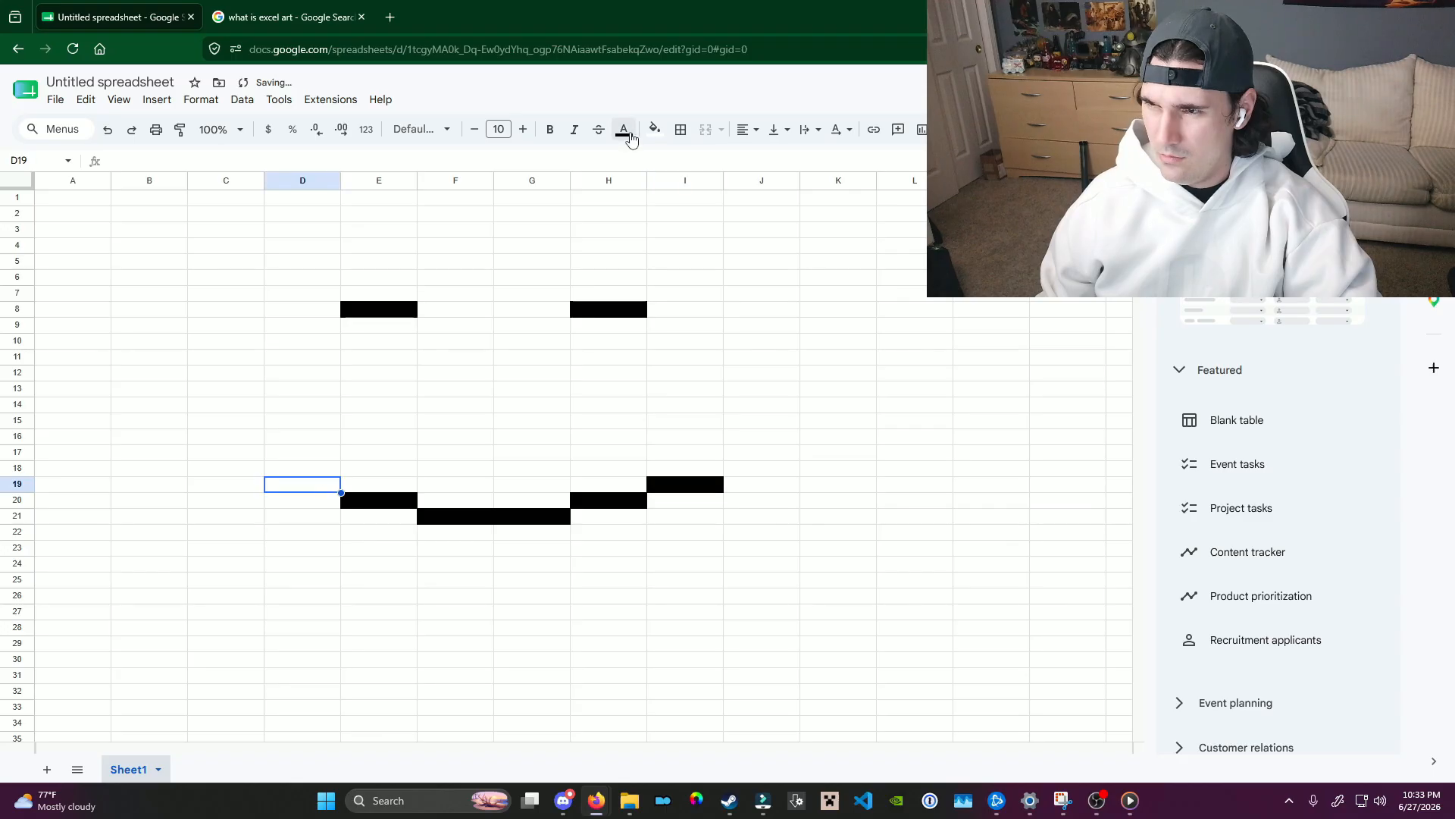
left_click(655, 129)
left_click(658, 334)
left_click(302, 468)
left_click(655, 128)
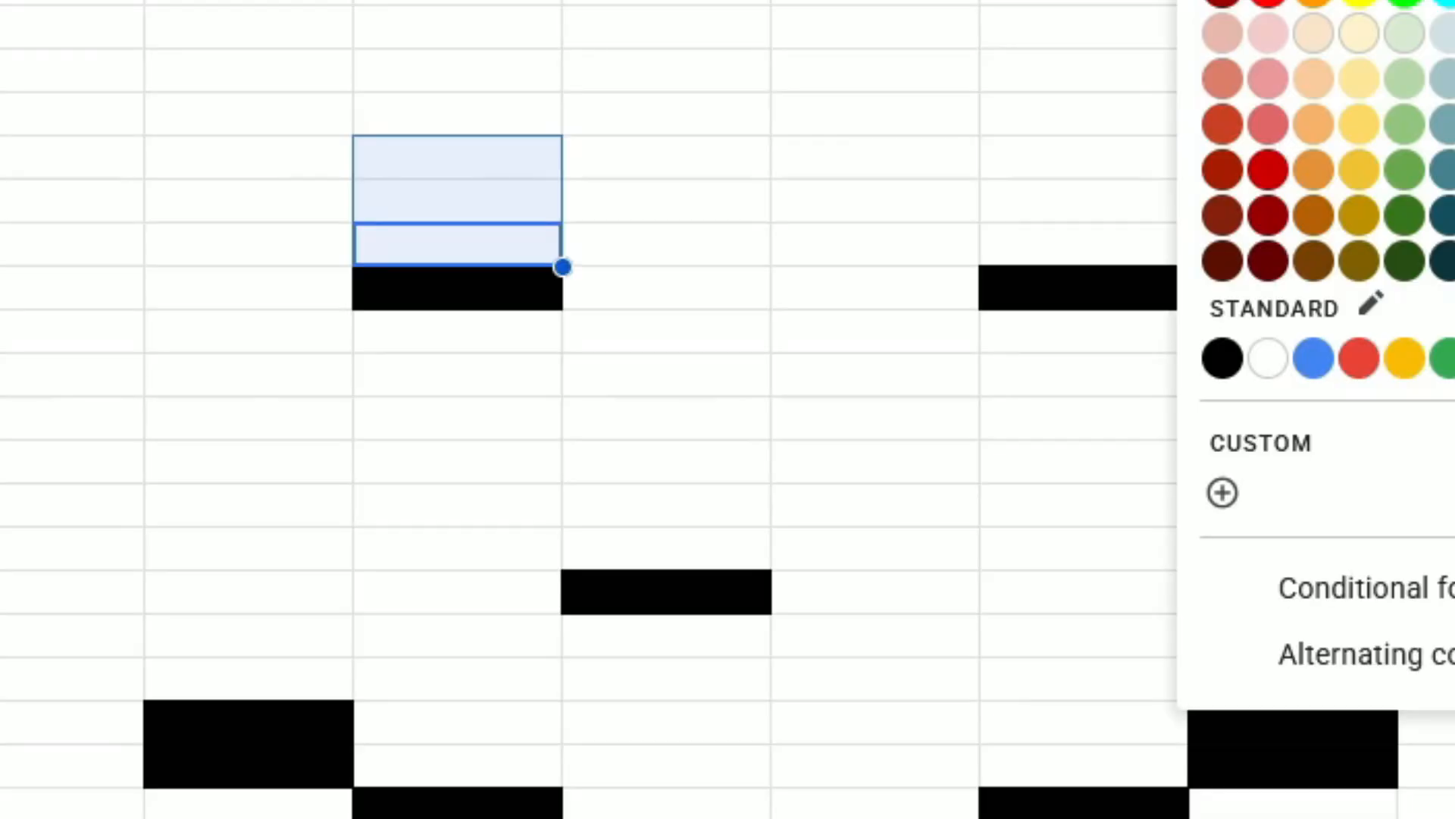
Step: Make both eyes taller by filling E5:E7 and H5:H7 black
left_click(1221, 357)
left_click(1110, 244)
left_click_drag(1110, 244, 1129, 157)
left_click(654, 129)
left_click(1221, 357)
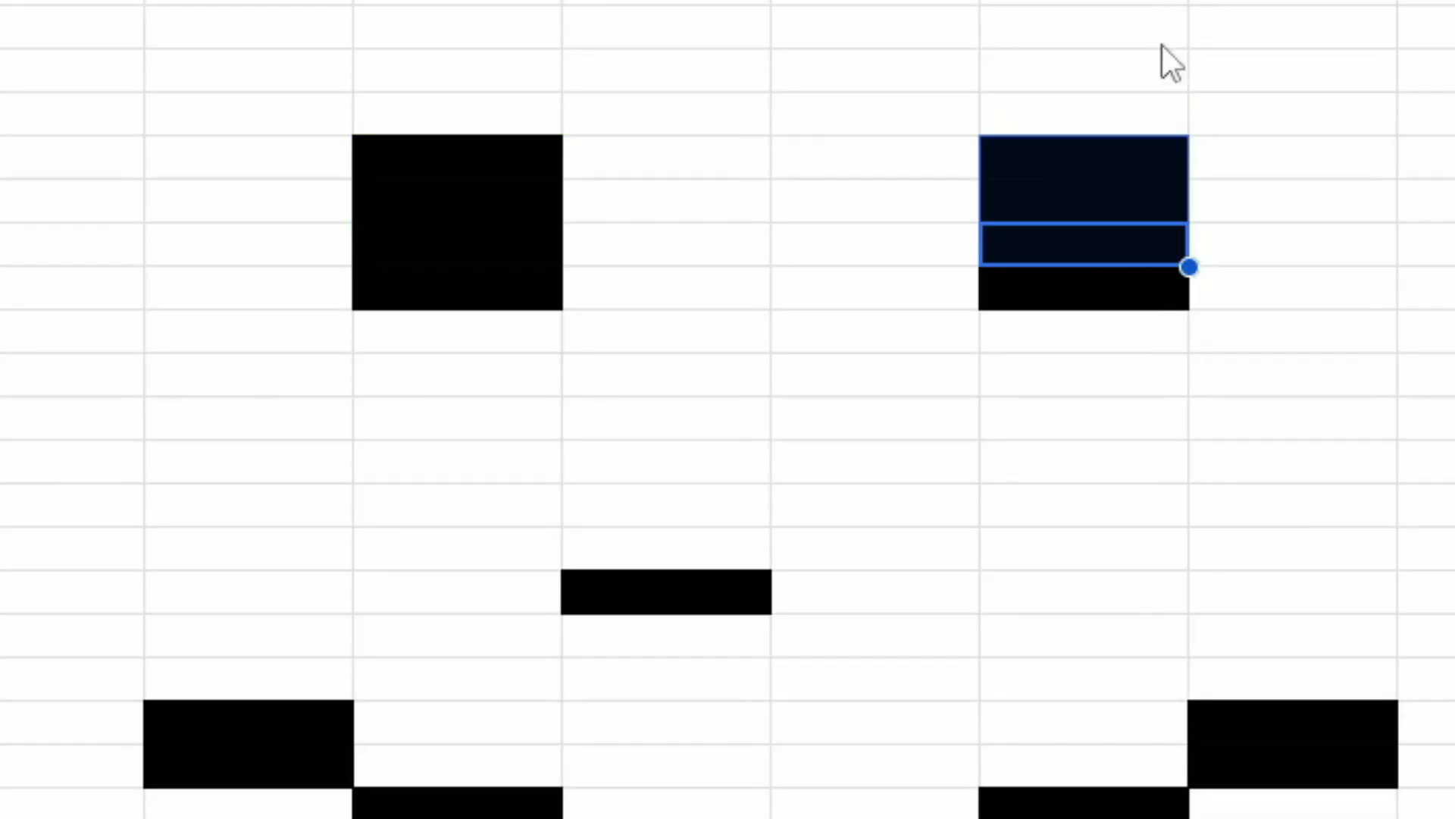
left_click(651, 658)
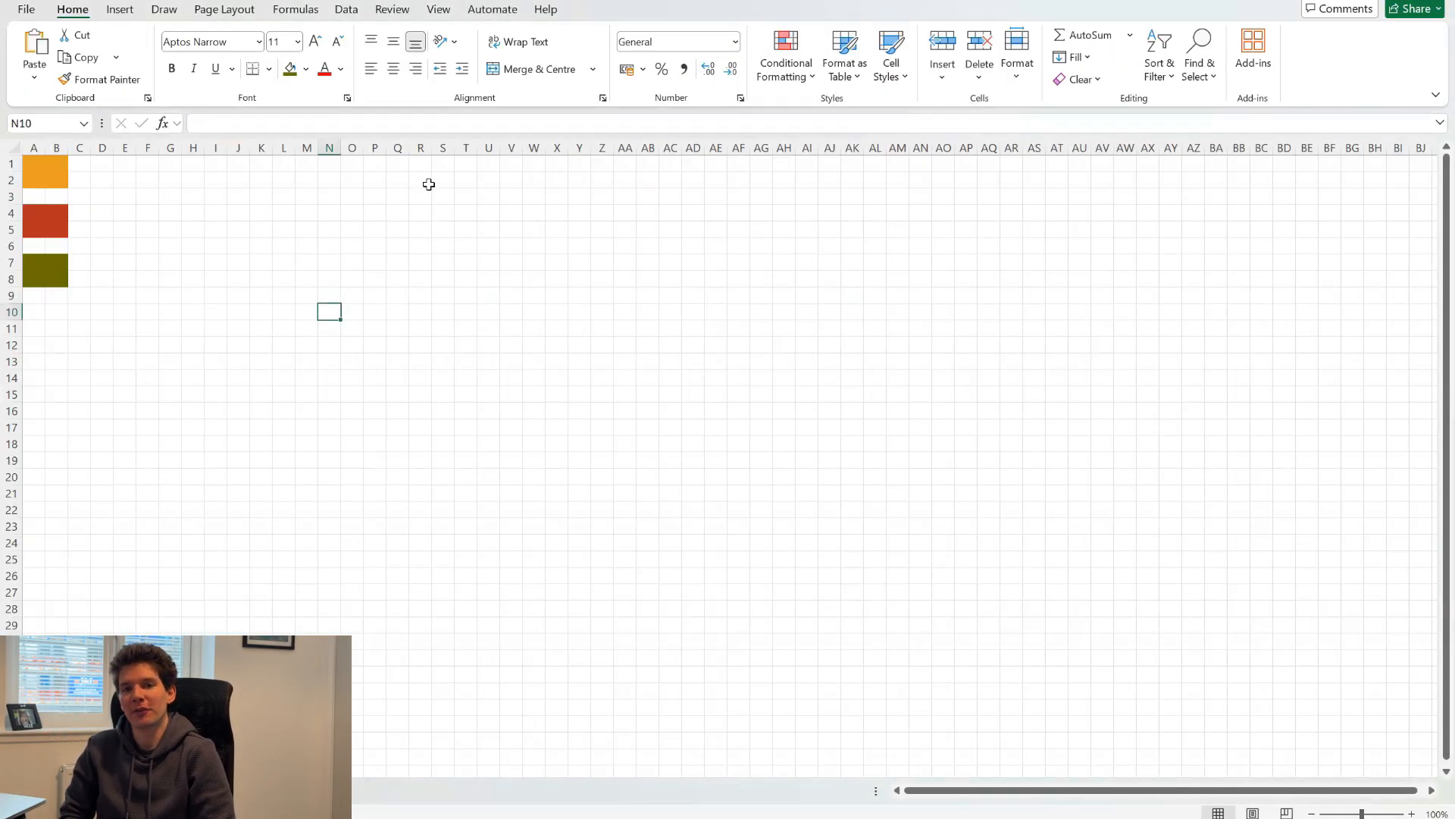
left_click(37, 175)
left_click(51, 231)
left_click(49, 279)
left_click(54, 169)
Step: Copy the red swatch cell B4 to N1 and extend the red fill across to S1
left_click(39, 217)
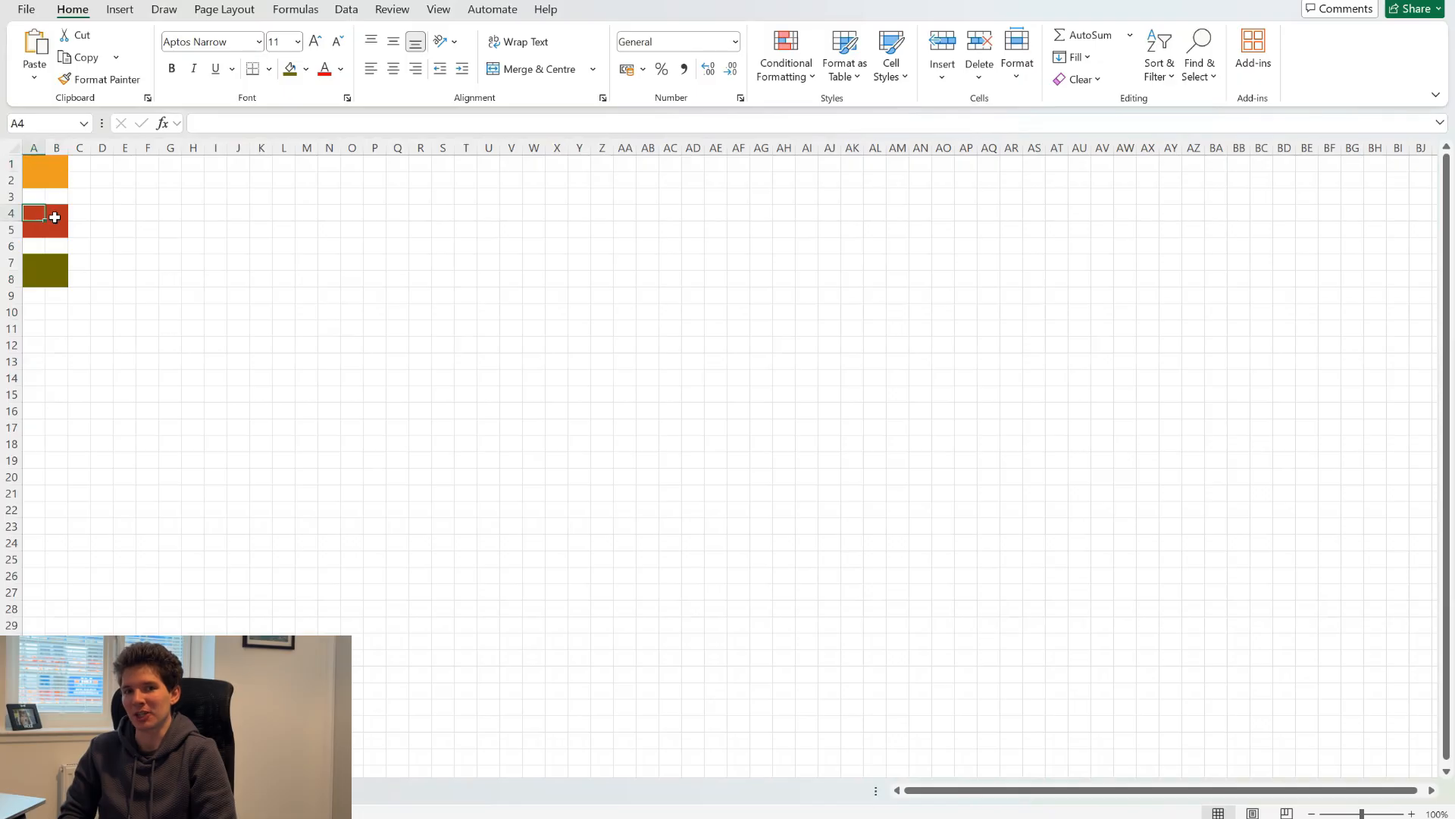
key("Right")
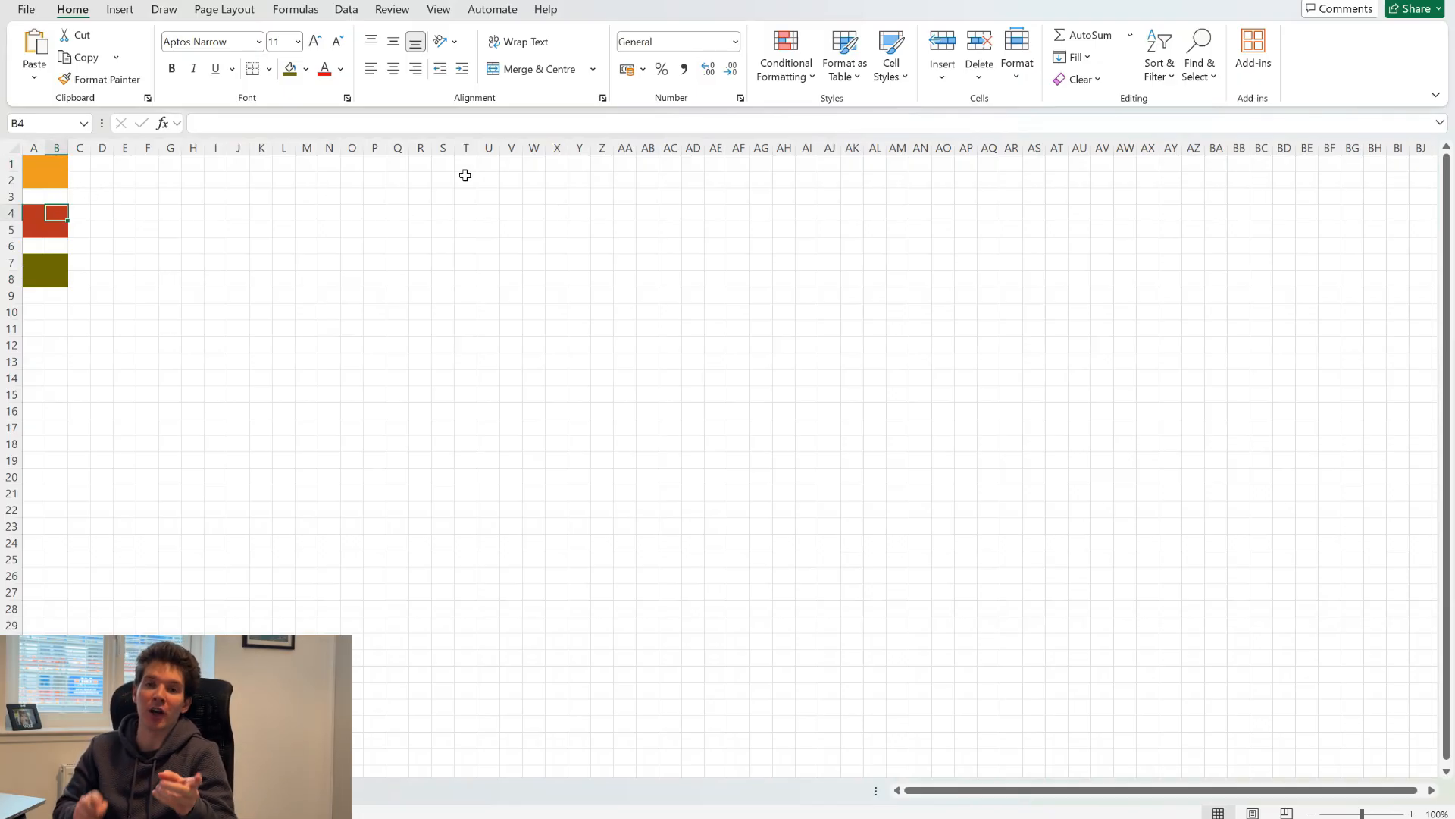
key("ctrl+c")
key("Right")
key("Right")
key("Right")
key("Right")
key("Right")
key("Right")
key("Right")
key("Right")
key("Right")
key("Up")
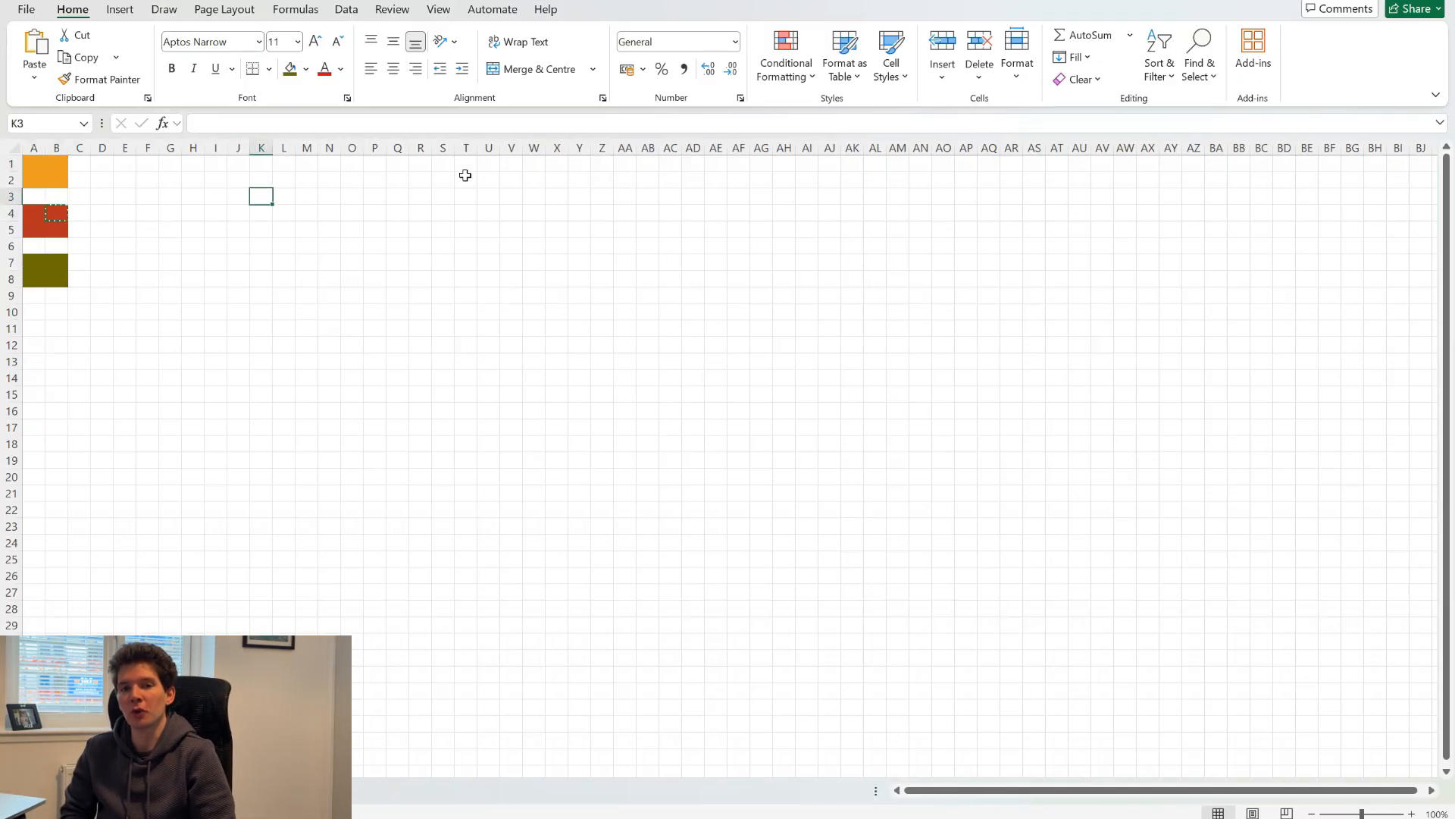
key("Up")
key("Up")
key("Right")
key("Right")
key("Right")
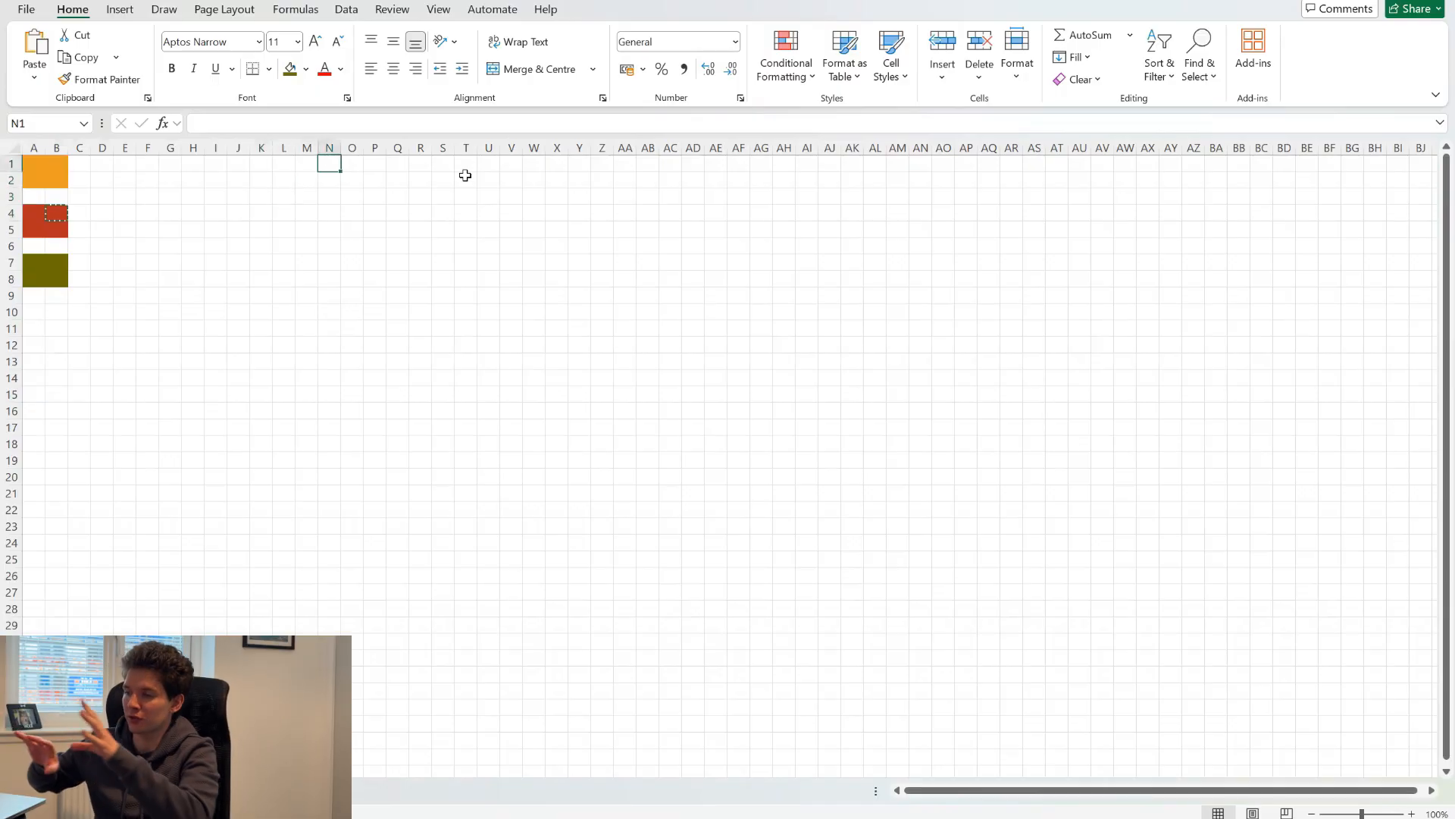
key("ctrl+v")
left_click_drag(342, 172, 455, 165)
left_click(330, 159)
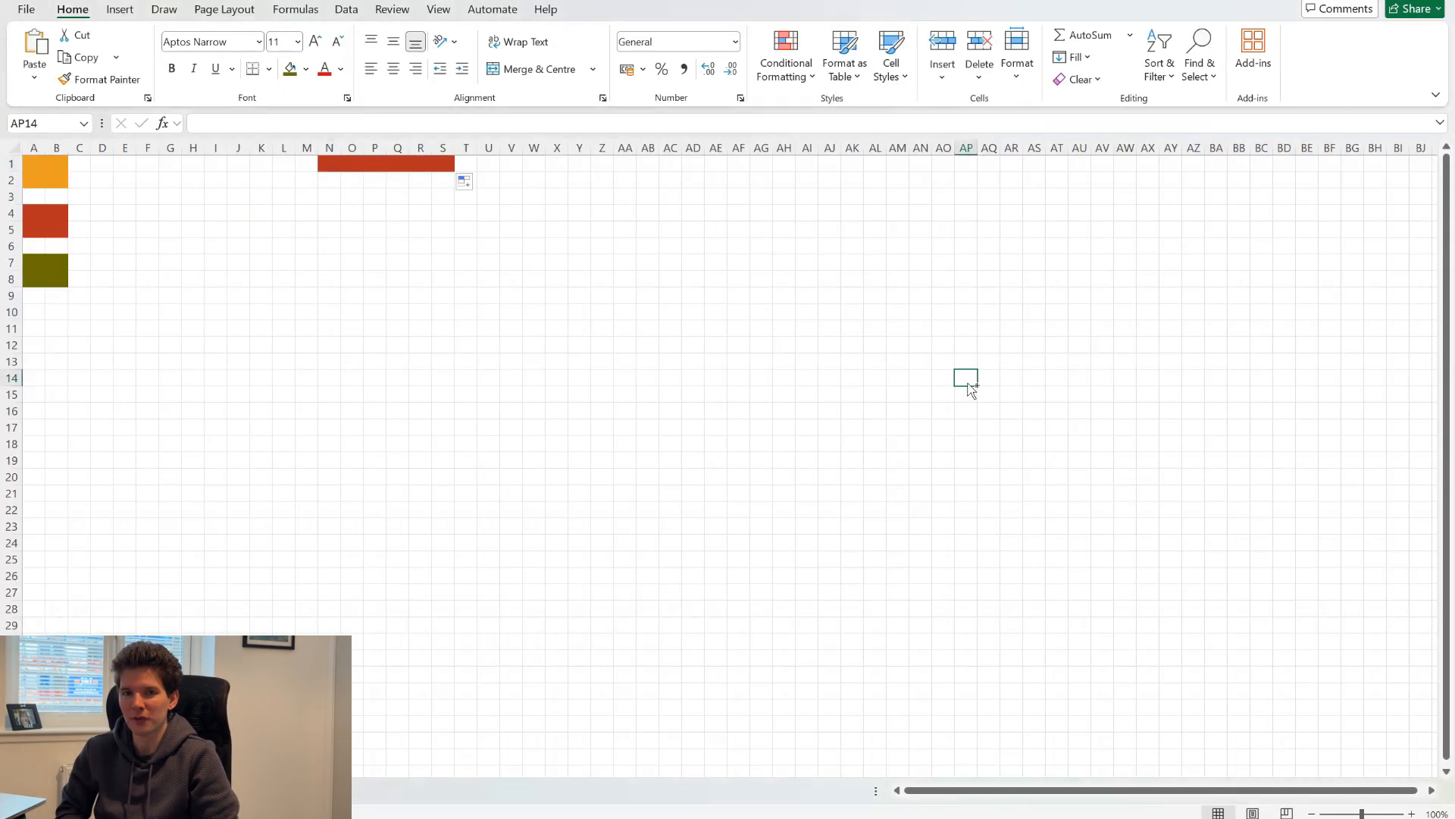
Step: Paste the Mario pixel-art picture and place it beside the drawing area, starting at column AF in row 1
key("ctrl+v")
left_click_drag(1023, 407, 808, 191)
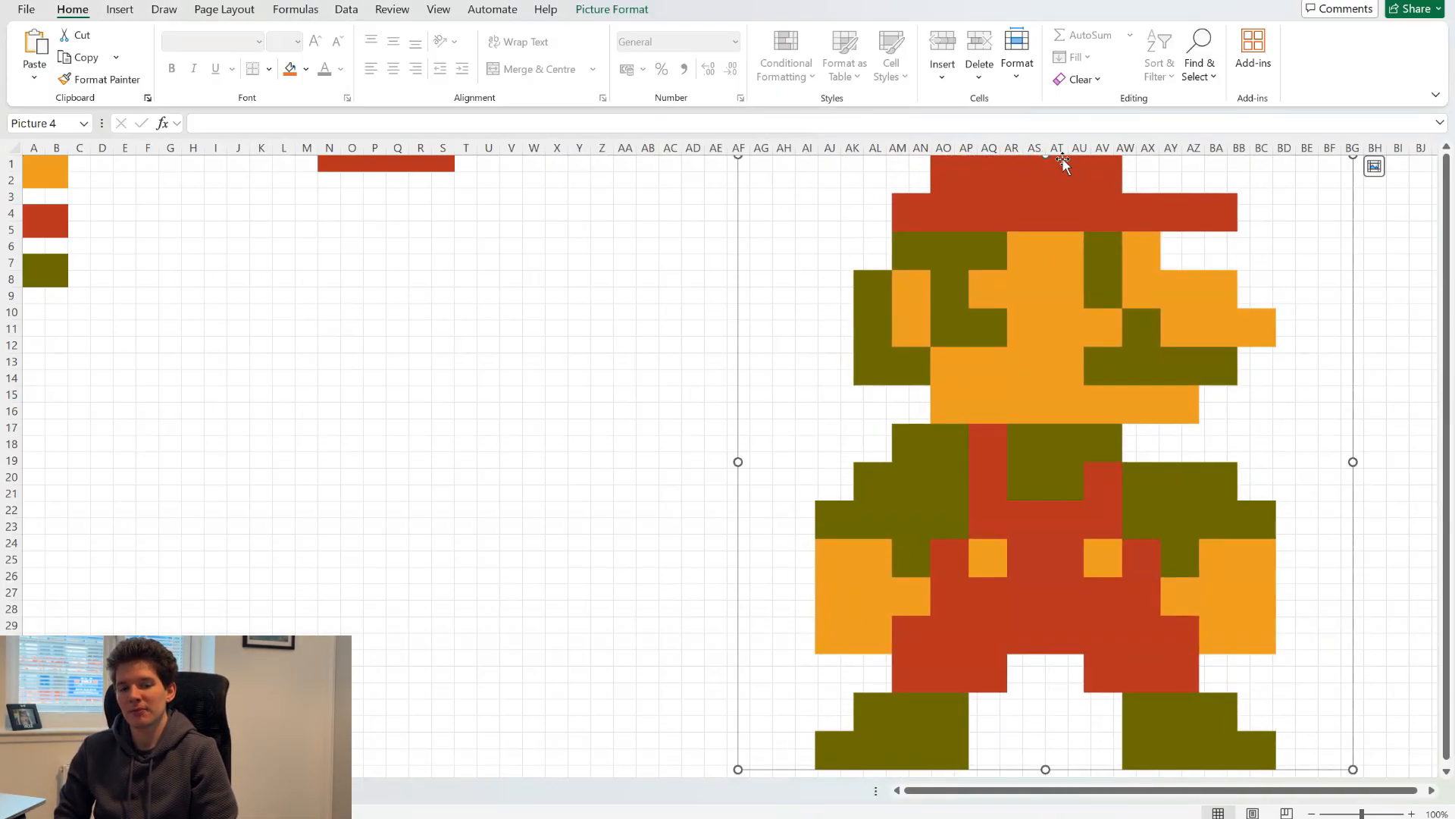
Step: Extend the red top row of the hat to cell U1
left_click_drag(325, 164, 486, 166)
left_click(449, 176)
left_click(450, 167)
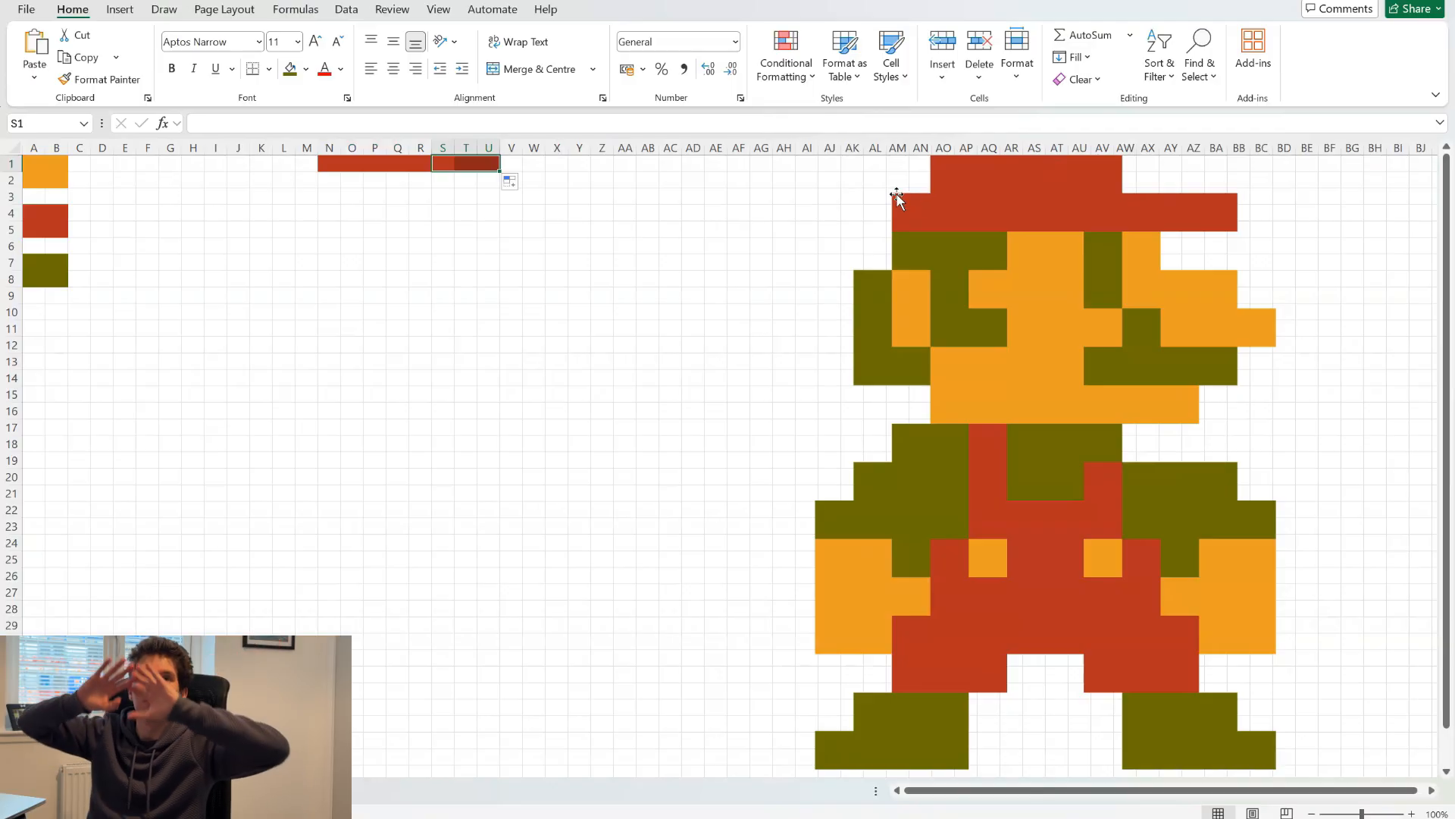
Step: Copy the green swatch cell B7 to L3 and extend it over L3:P4 as Mario's hair
left_click(53, 261)
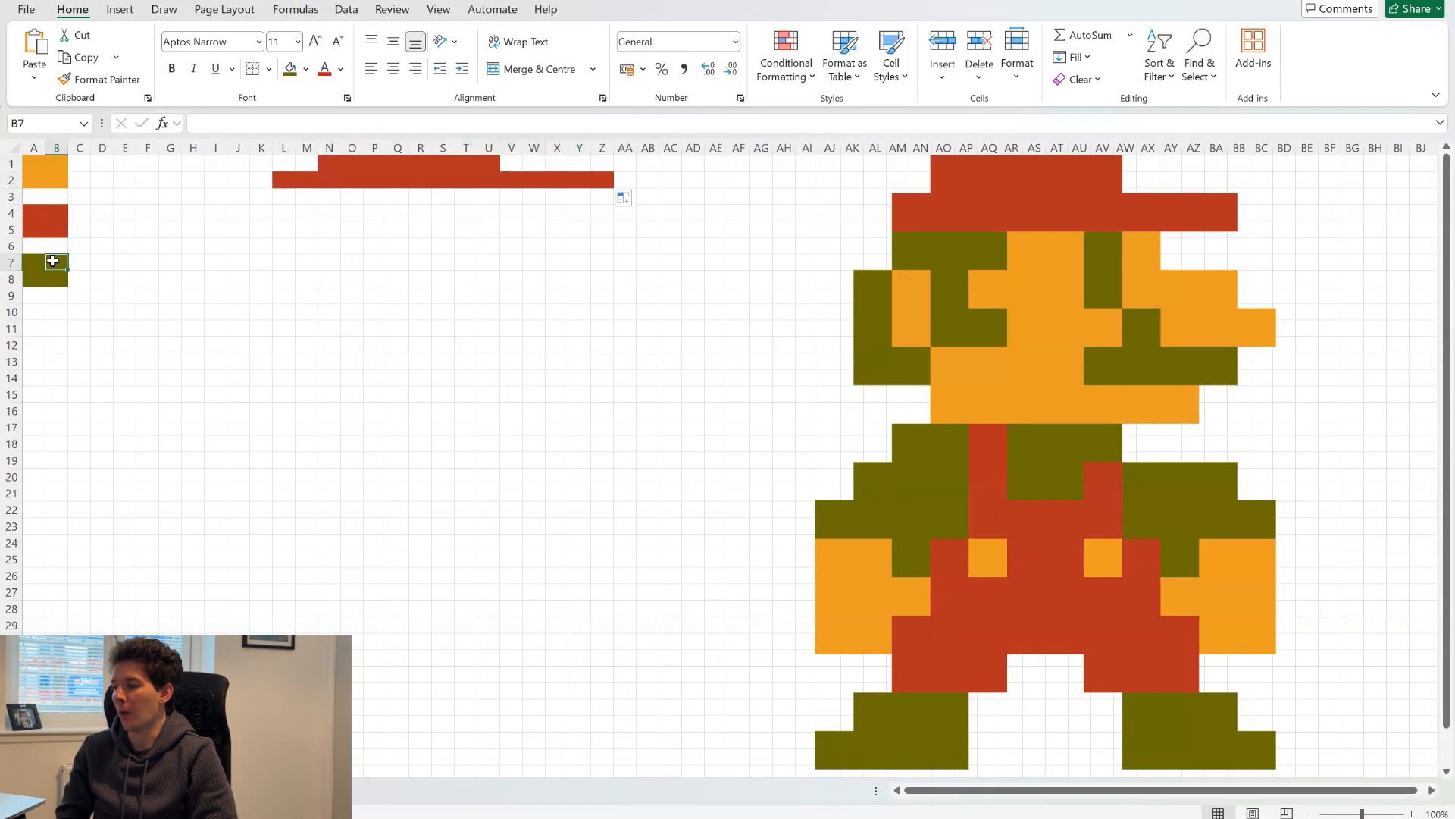
left_click(282, 195)
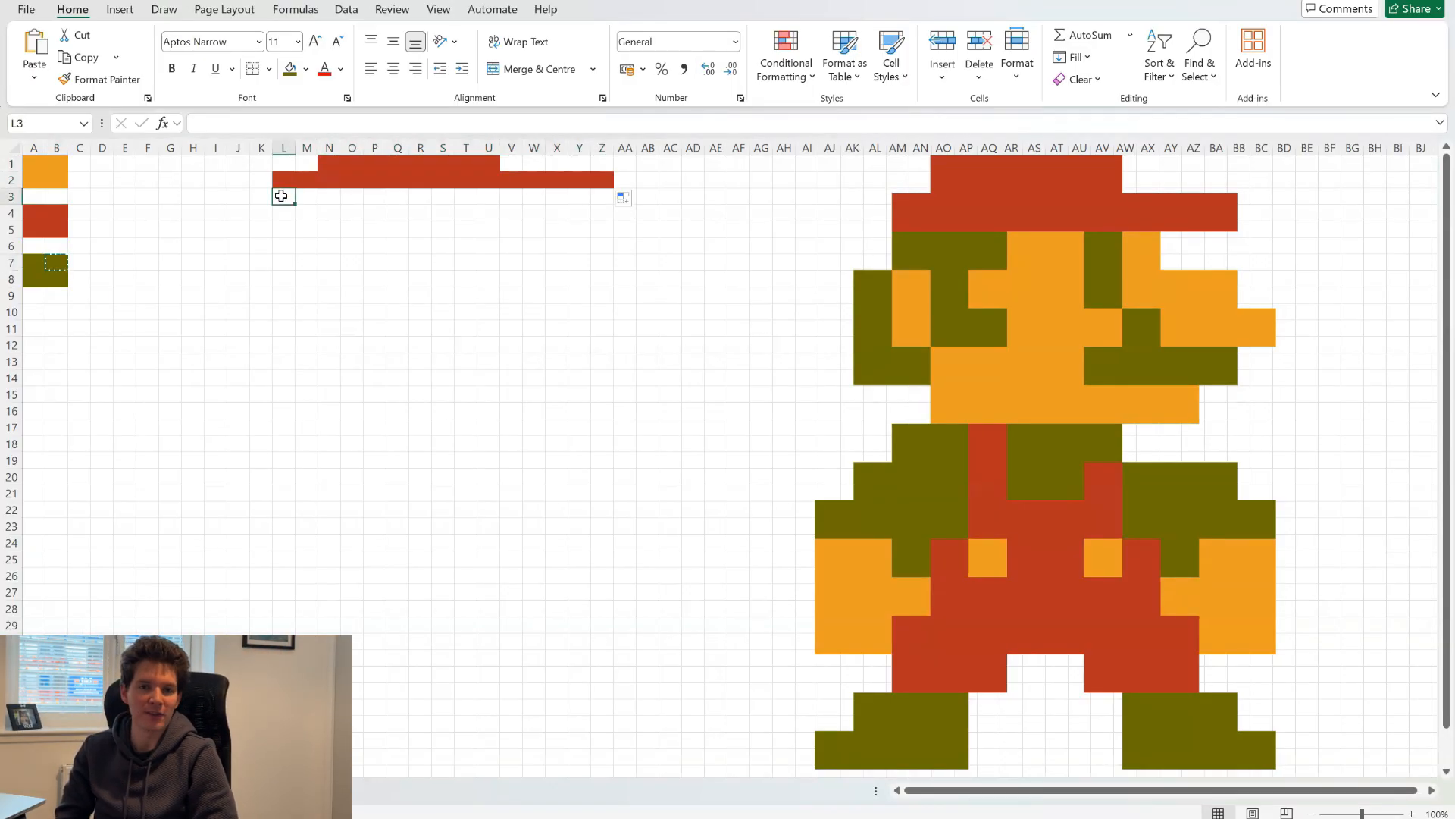
key("ctrl+v")
left_click_drag(295, 204, 379, 217)
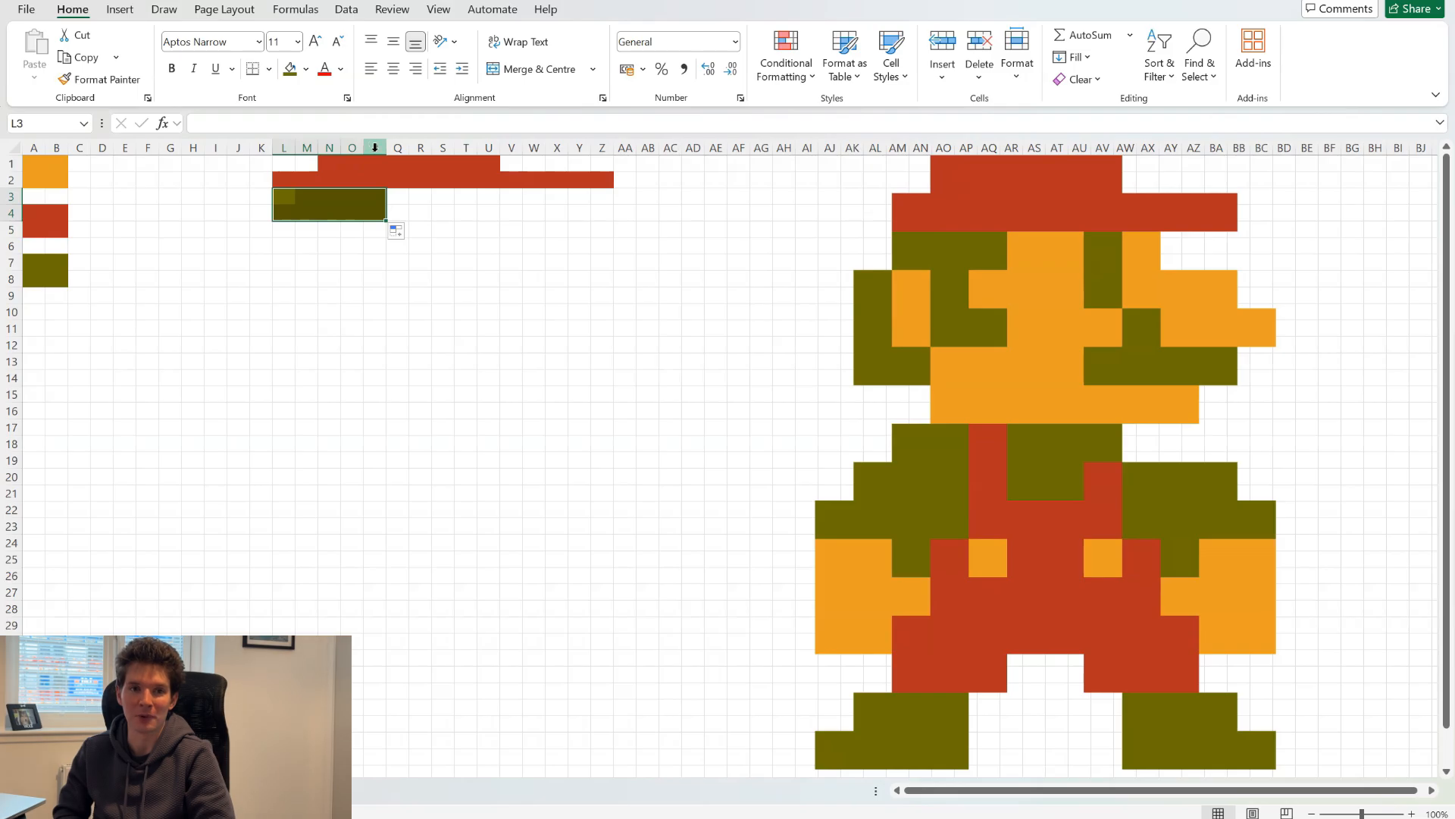
Step: Copy the orange swatch cell B2 to Q3 and extend it over Q3:S4 beside the green hair
left_click(959, 179)
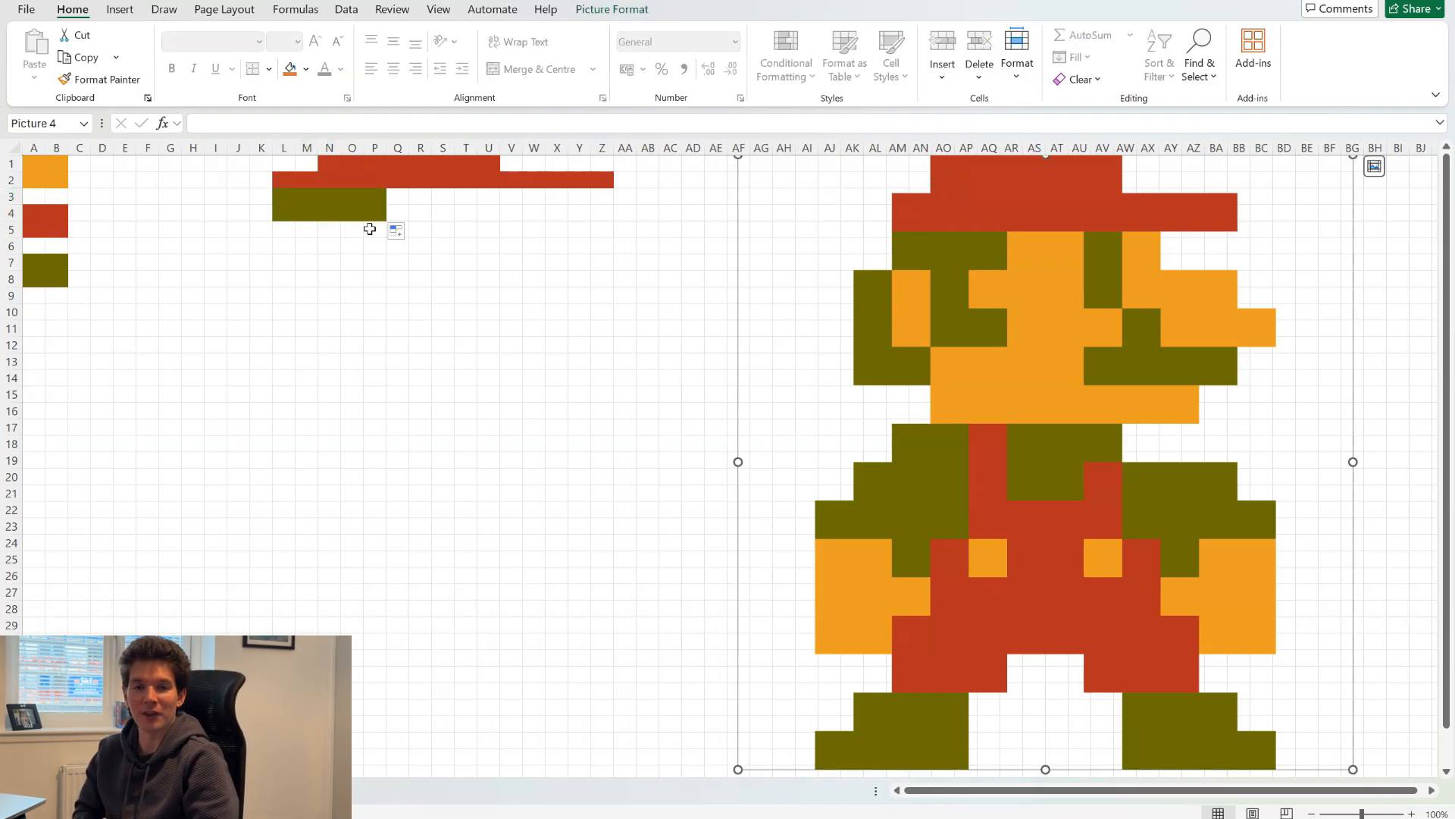
left_click(56, 180)
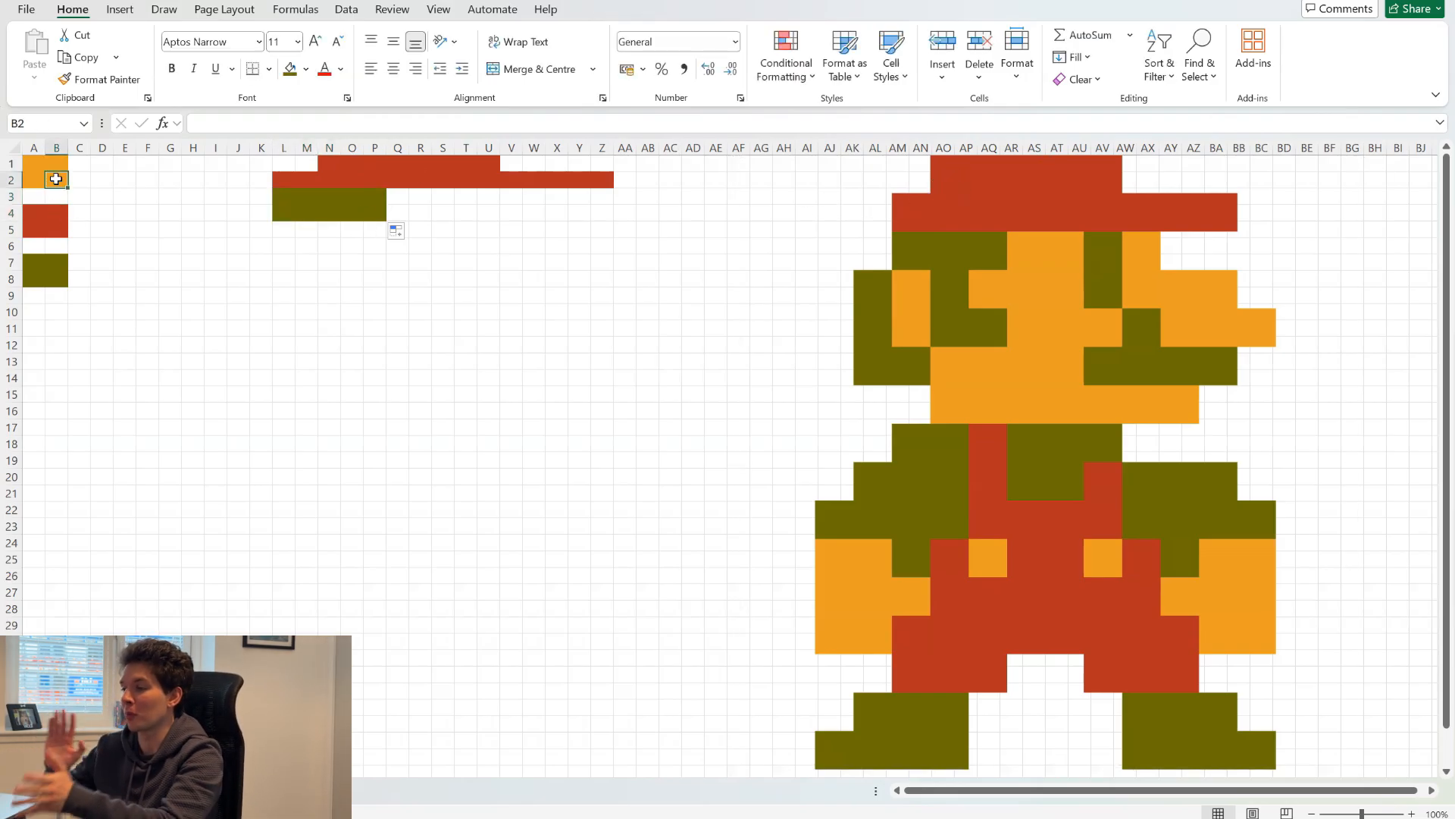
key("ctrl+c")
left_click(402, 191)
key("ctrl+v")
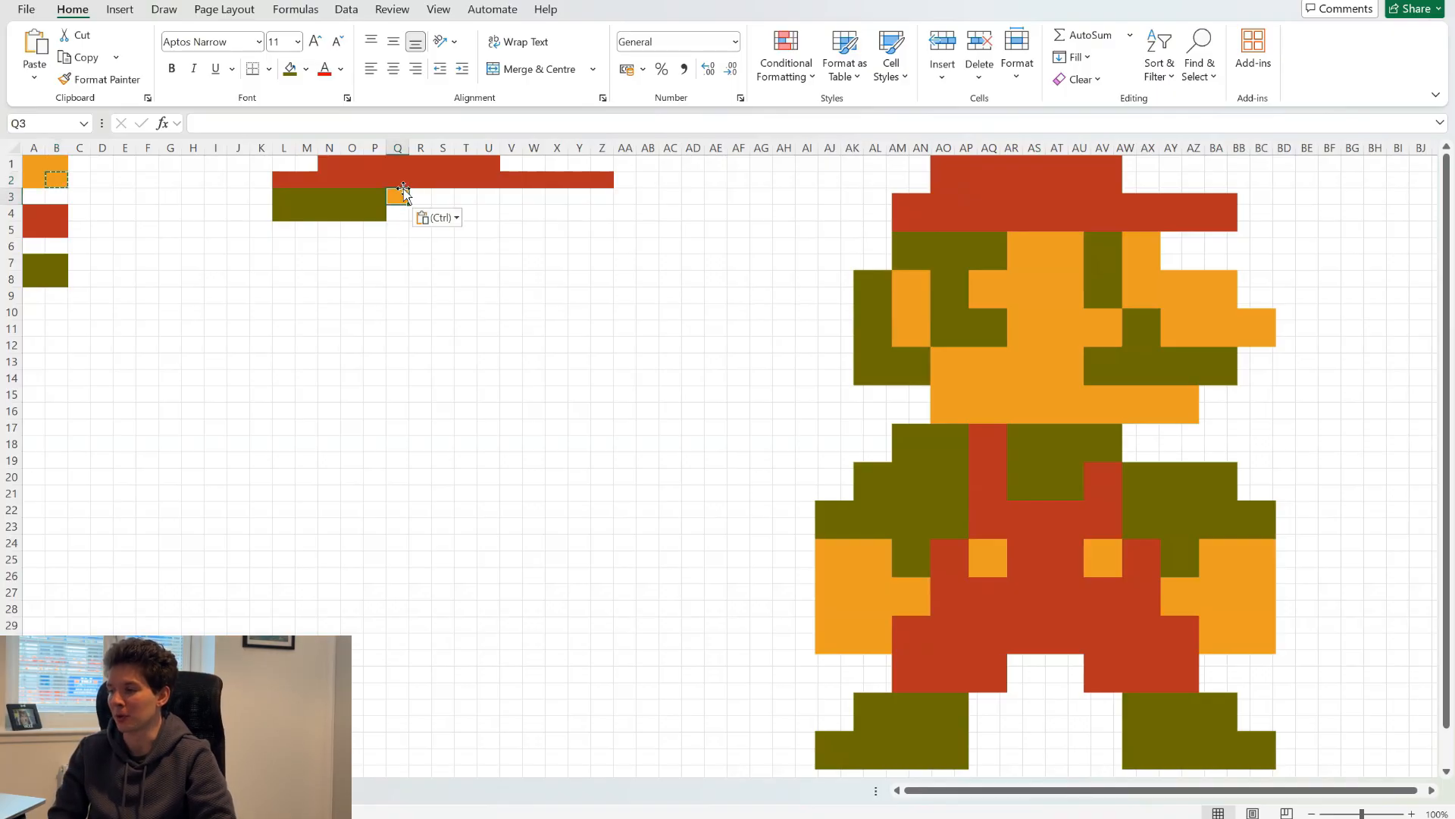
left_click_drag(409, 208, 454, 221)
Step: Copy the green of cell P4 to T3 and extend it over T3:U6 as the eye
left_click(373, 217)
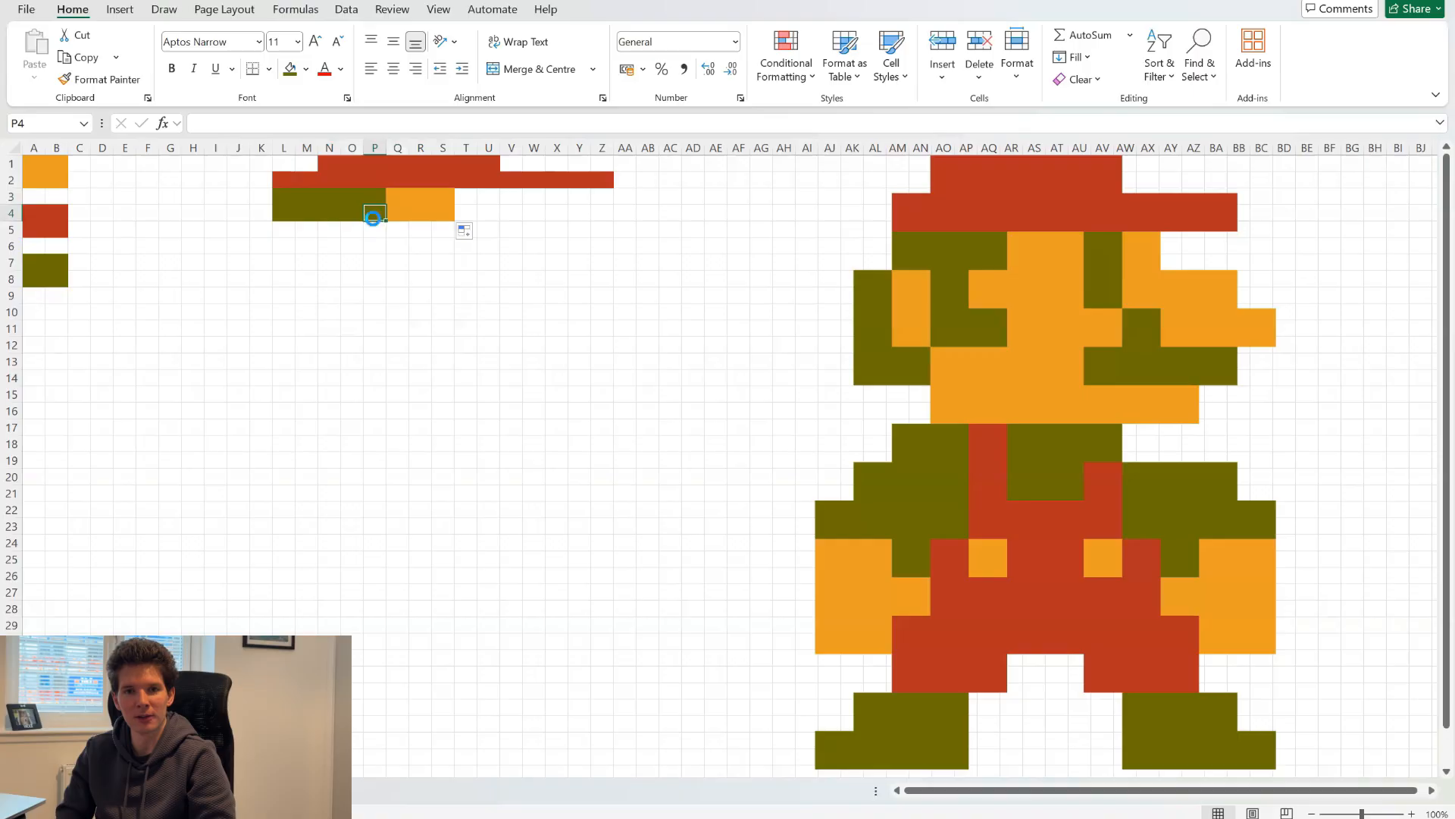
key("ctrl+c")
left_click(466, 196)
key("ctrl+v")
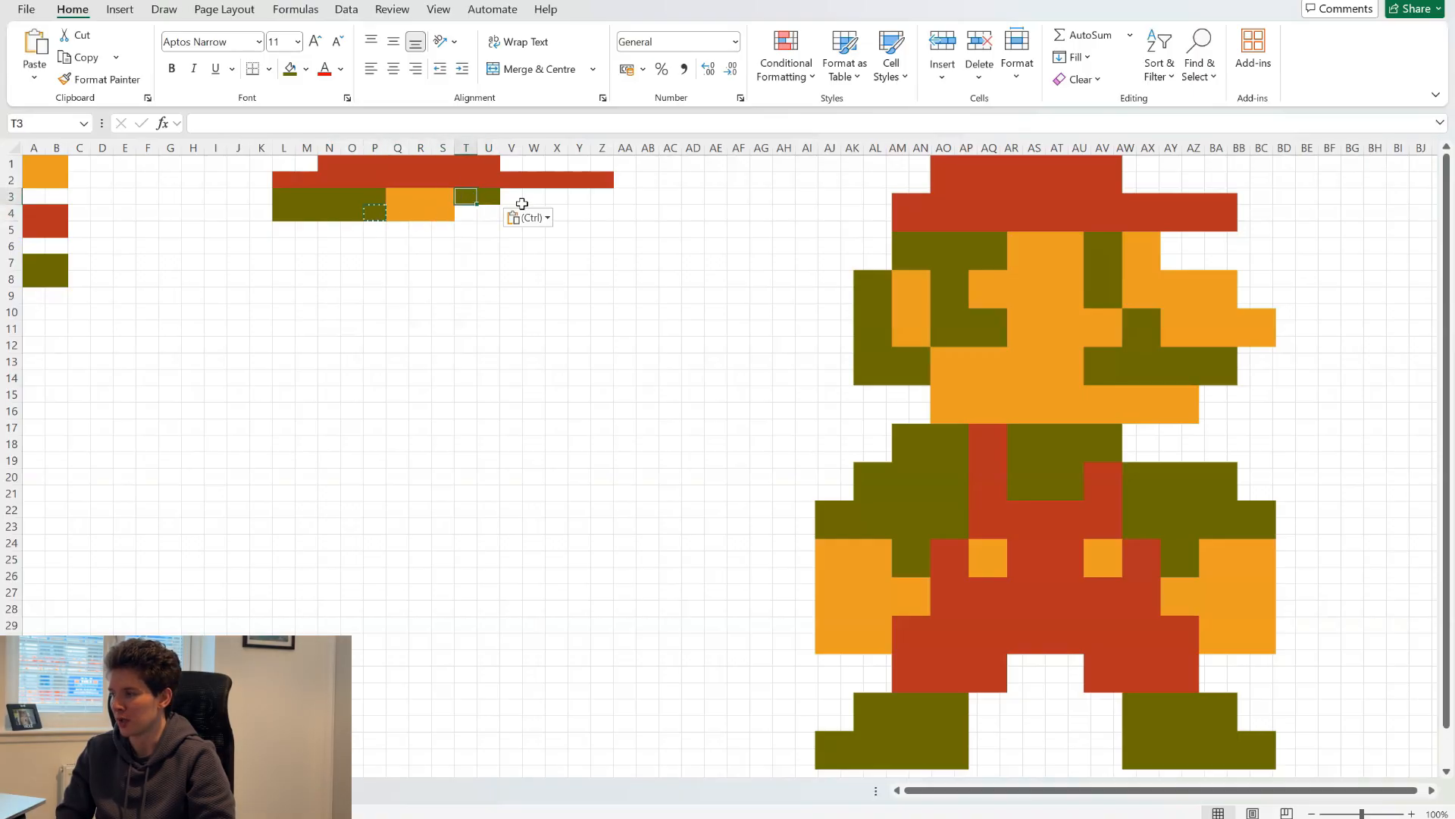
mouse_move(459, 198)
left_mouse_down()
mouse_move(492, 199)
mouse_move(491, 253)
left_mouse_up()
key("Return")
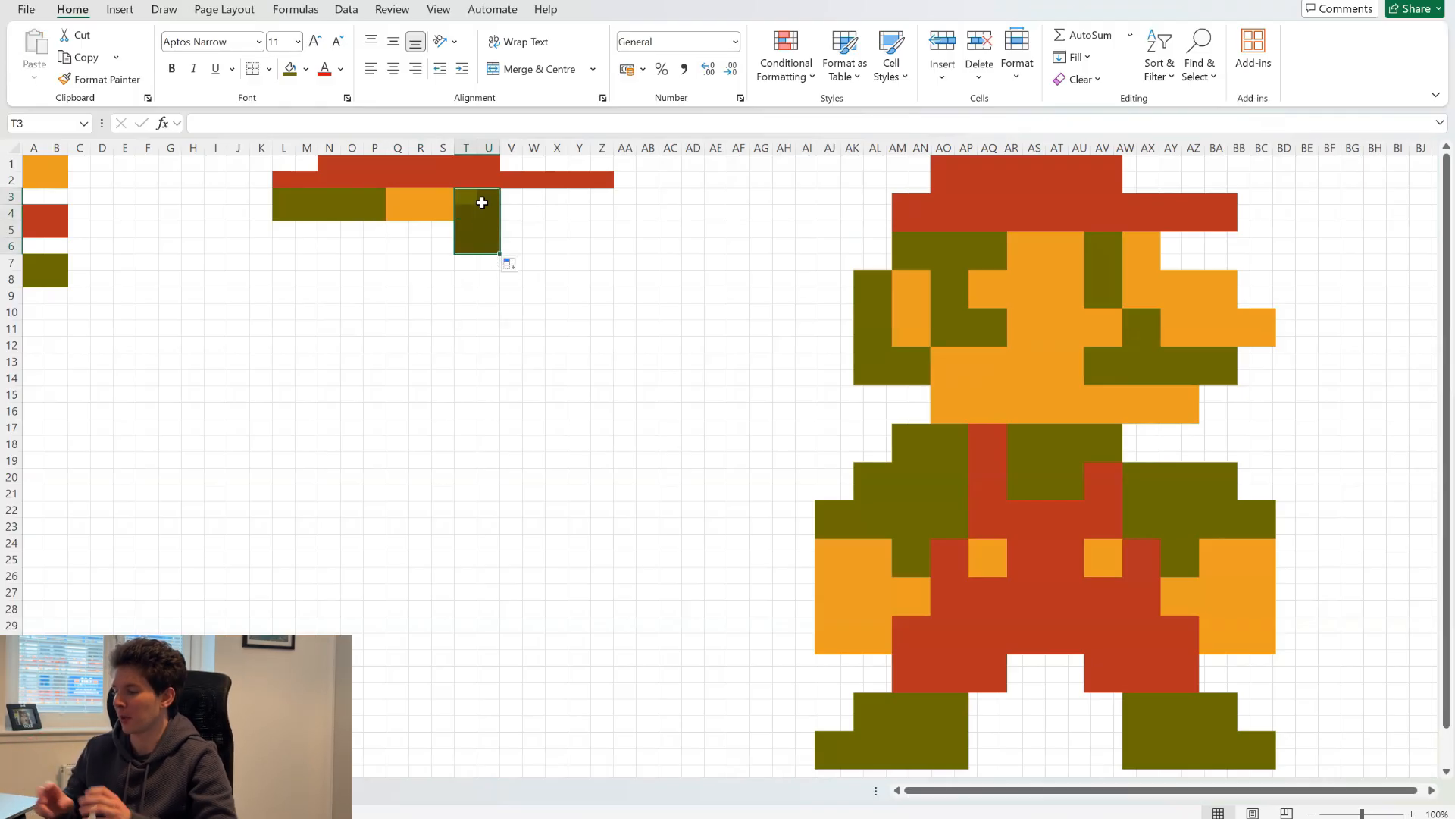
Step: Copy the orange cells R3:S4 into V3:W6, just past the green eye
left_click(449, 195)
left_click_drag(441, 195, 422, 213)
key("ctrl+c")
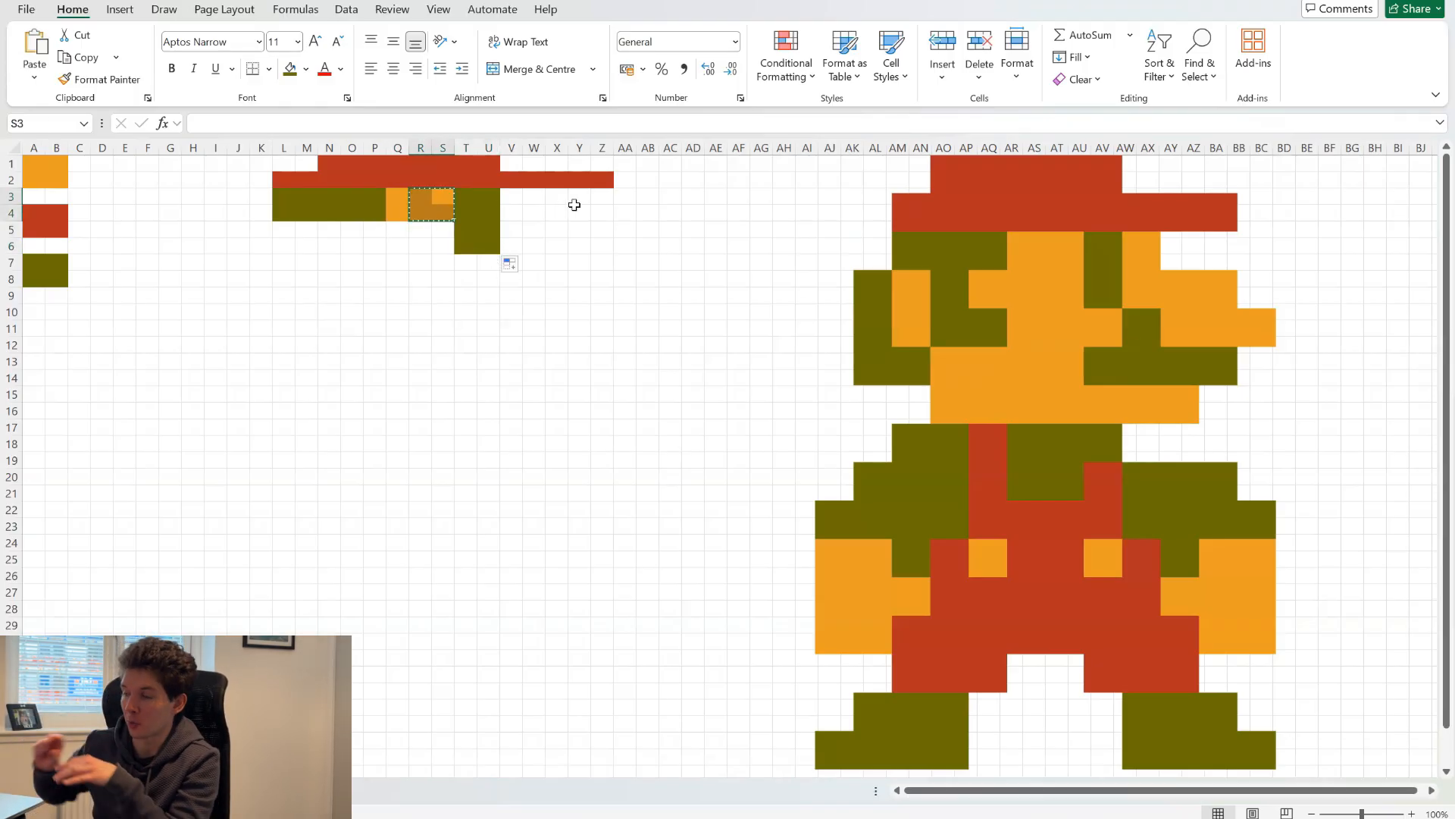
left_click_drag(510, 194, 534, 241)
key("ctrl+v")
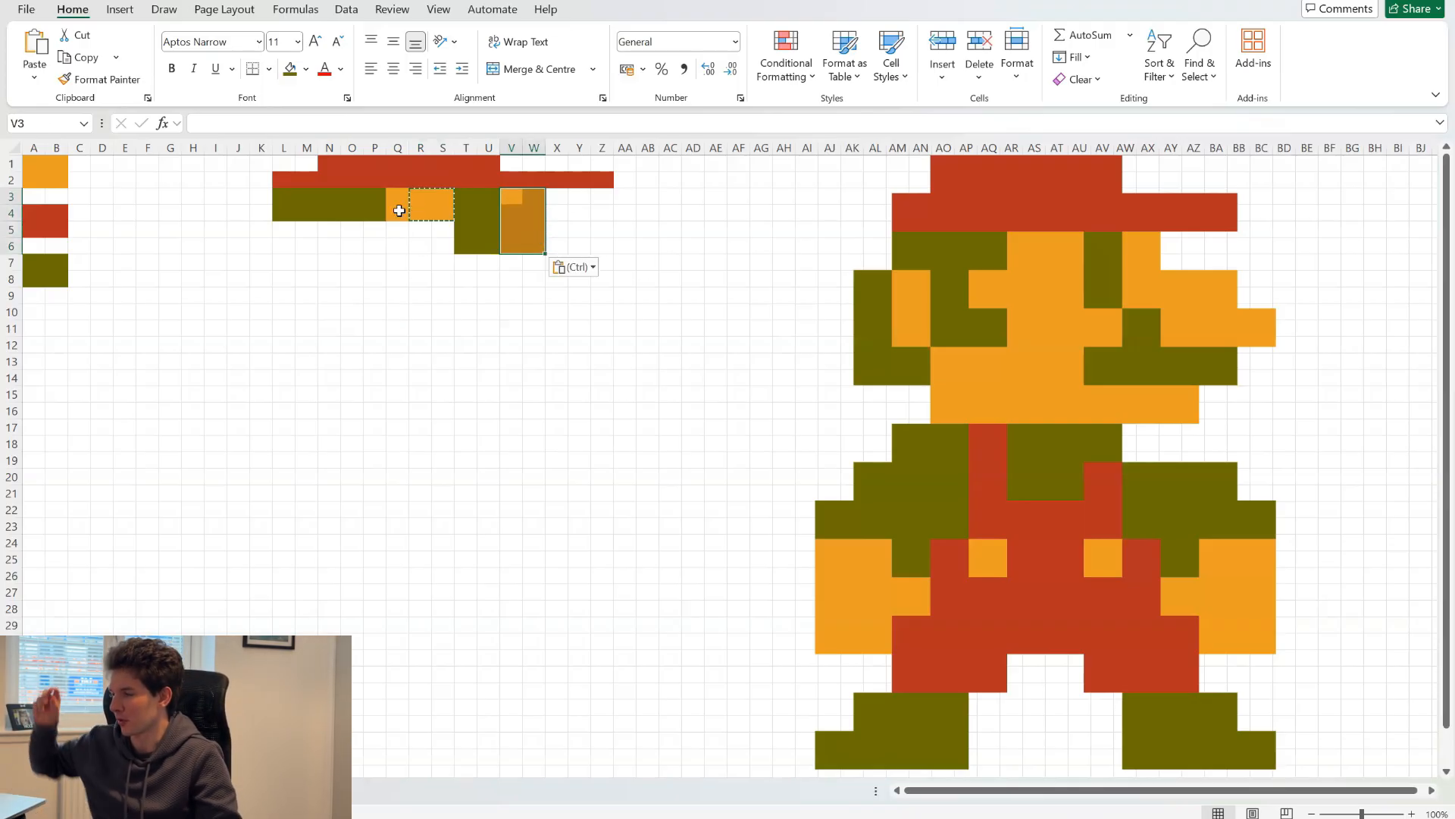
Step: Extend the orange of the nose over X5:Z6 and W7:AB8
left_click(531, 230)
left_click_drag(540, 231, 580, 238)
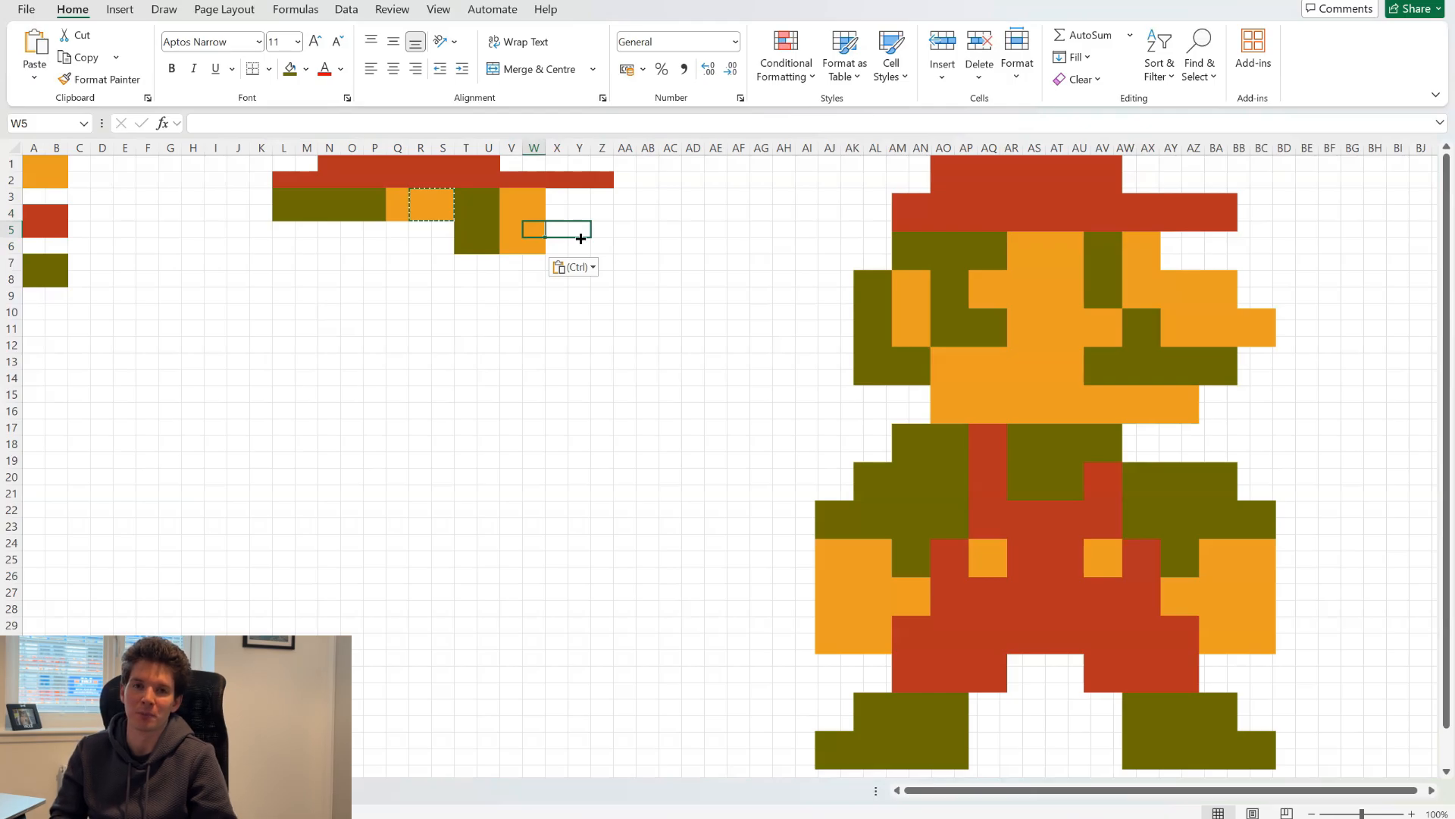
left_click_drag(602, 232, 652, 288)
left_click(609, 259)
left_click(602, 279)
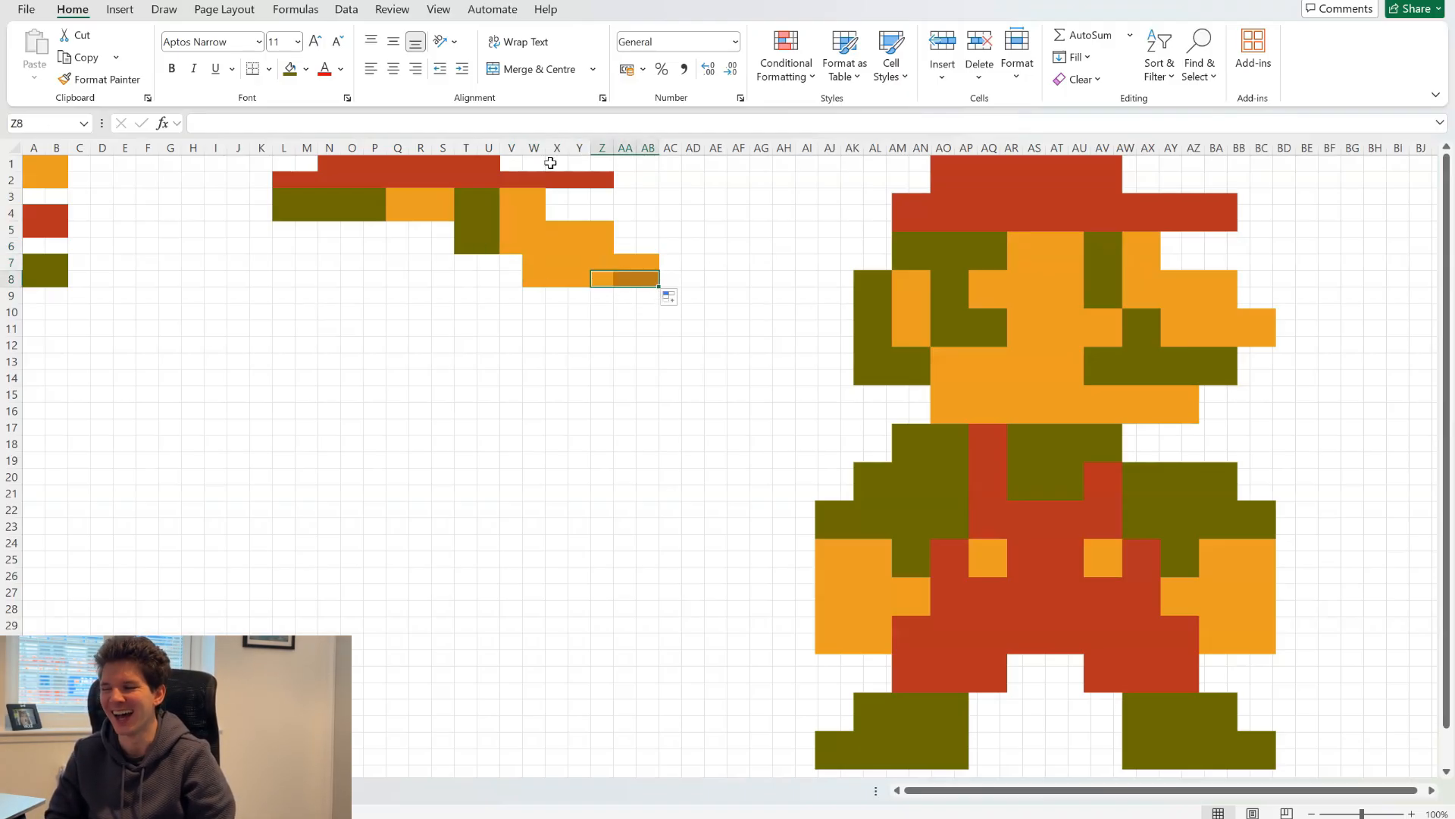
Step: Select the coloured face block L3:AB8 below the hat and move it down one row
left_click(477, 175)
left_click(285, 195)
key("ctrl+shift+Right")
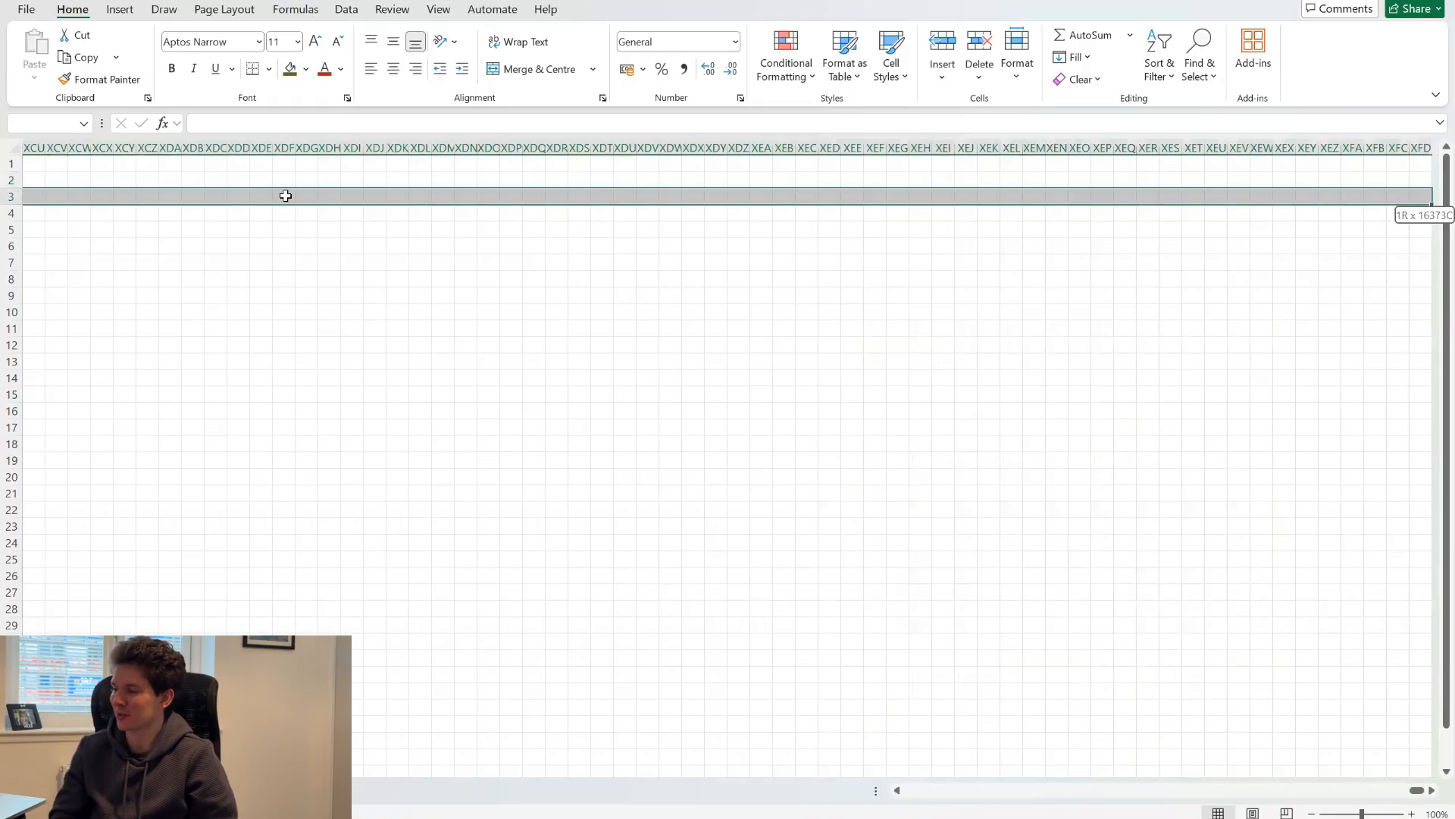
key("ctrl+shift+Left")
left_click_drag(654, 281, 284, 197)
left_click_drag(307, 286, 303, 302)
Step: Shift the face block down to start in row 5 and make the red hat brim two rows deep across L3:Z4
left_click(285, 177)
left_click_drag(285, 177, 602, 180)
left_click(278, 212)
key("ctrl+shift+Left")
left_click_drag(286, 209, 572, 321)
left_click_drag(290, 178, 617, 223)
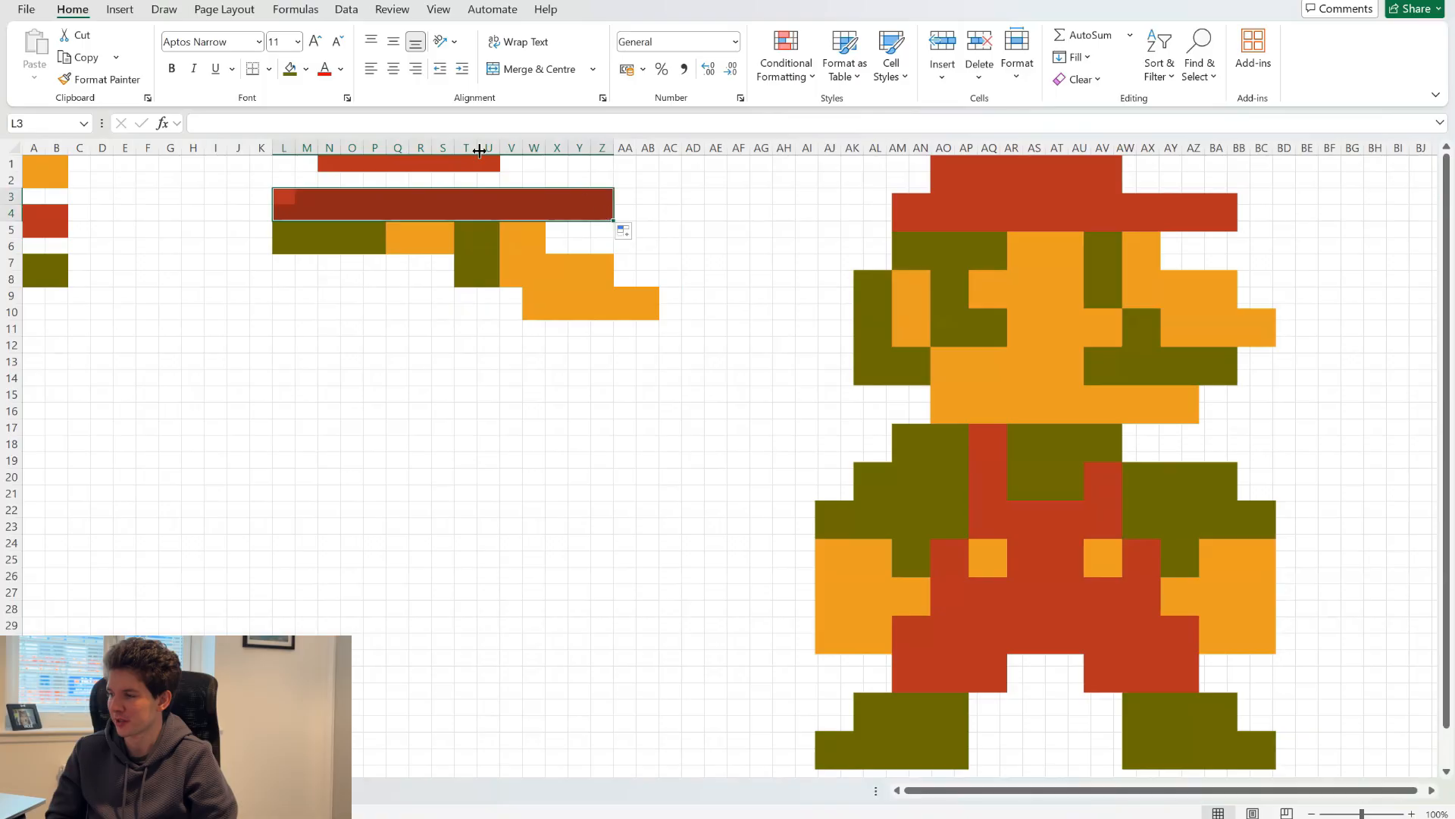
Step: Extend the red crown of the hat down over row 2 so that it covers N1:U2
left_click_drag(330, 163, 499, 184)
left_click(215, 229)
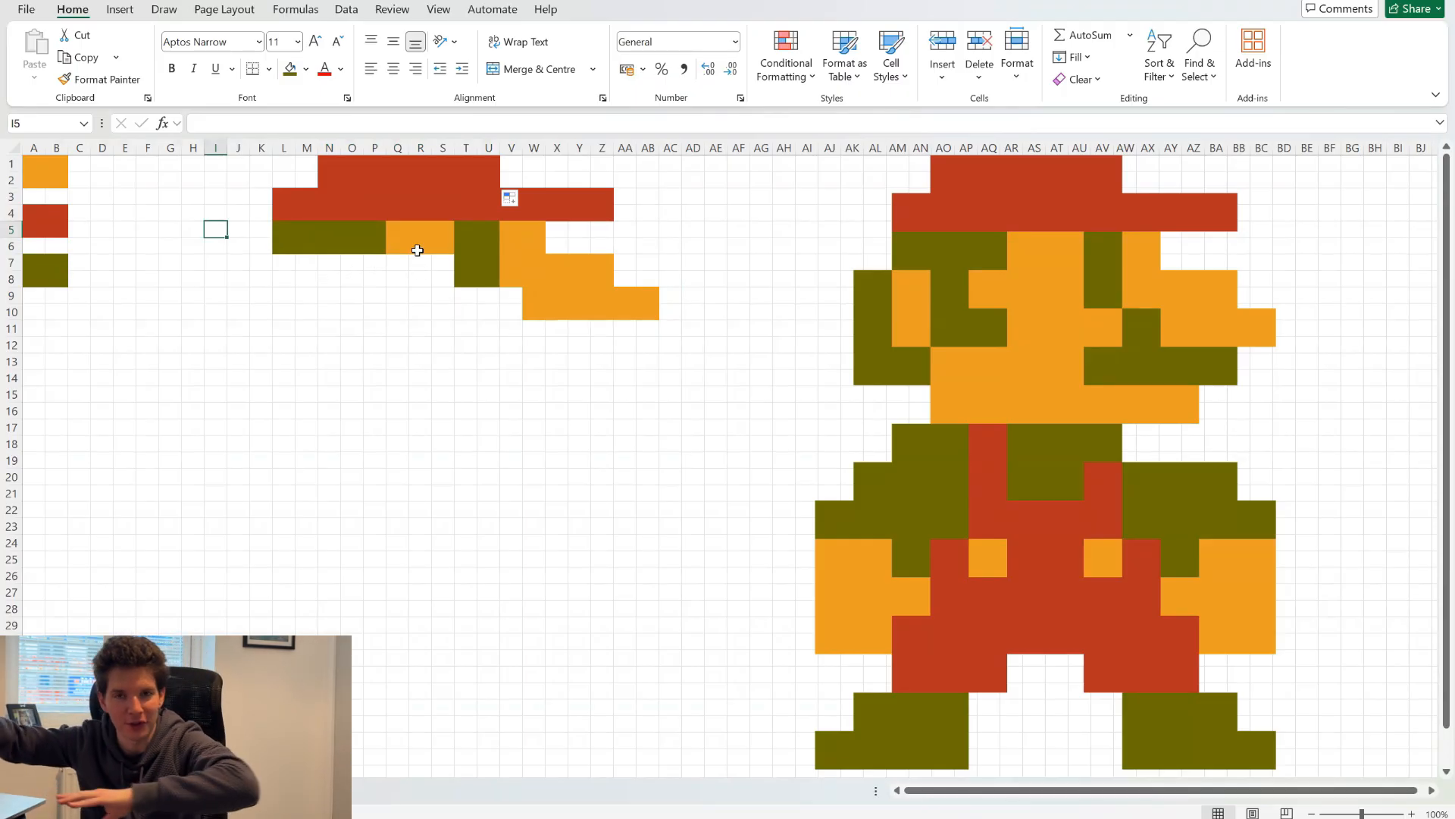
left_click(284, 246)
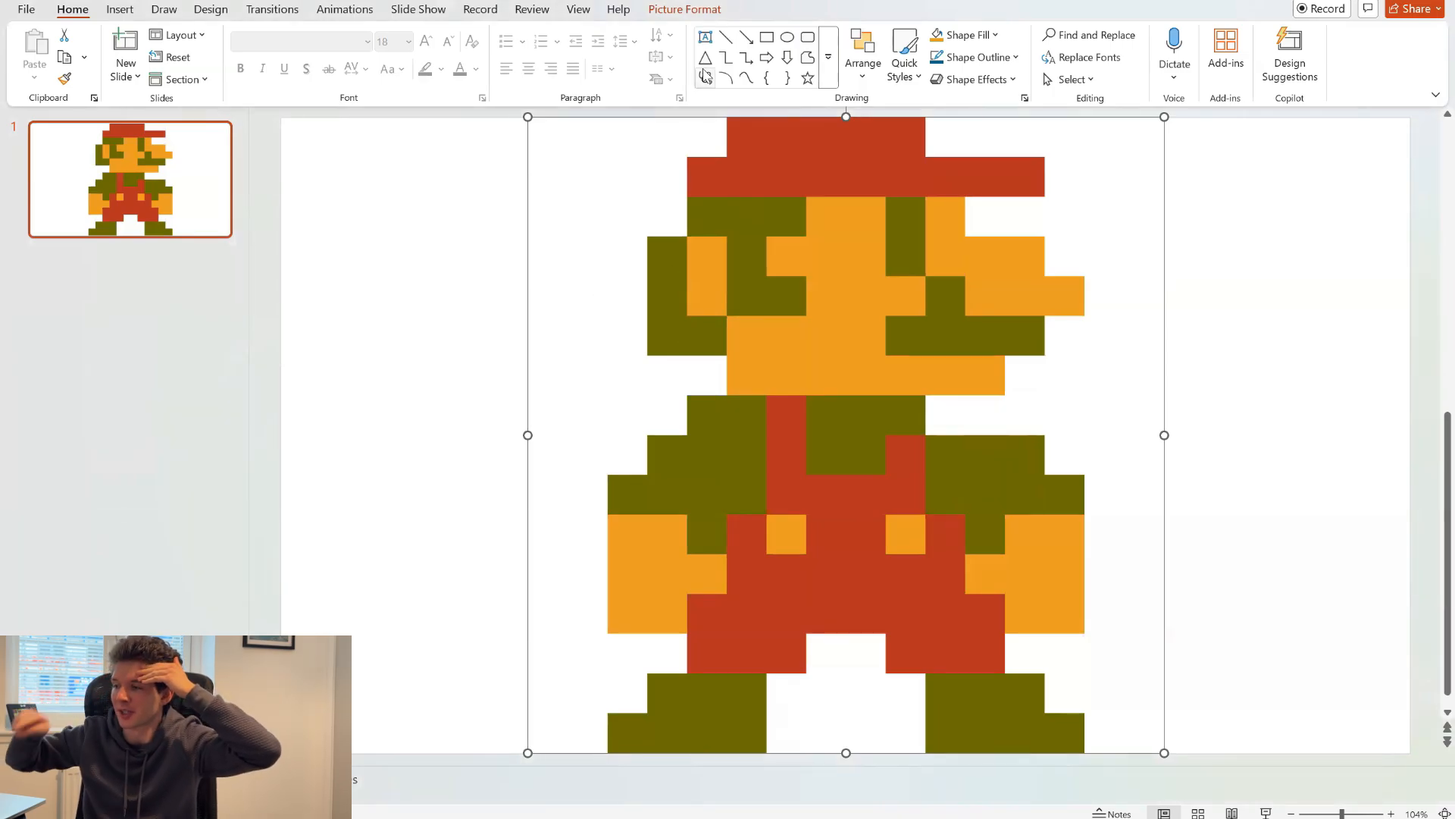
Step: Switch to PowerPoint and draw a triangle on the slide beside the Mario picture
left_click(705, 59)
left_click_drag(320, 218, 476, 367)
left_click(120, 10)
left_click(72, 10)
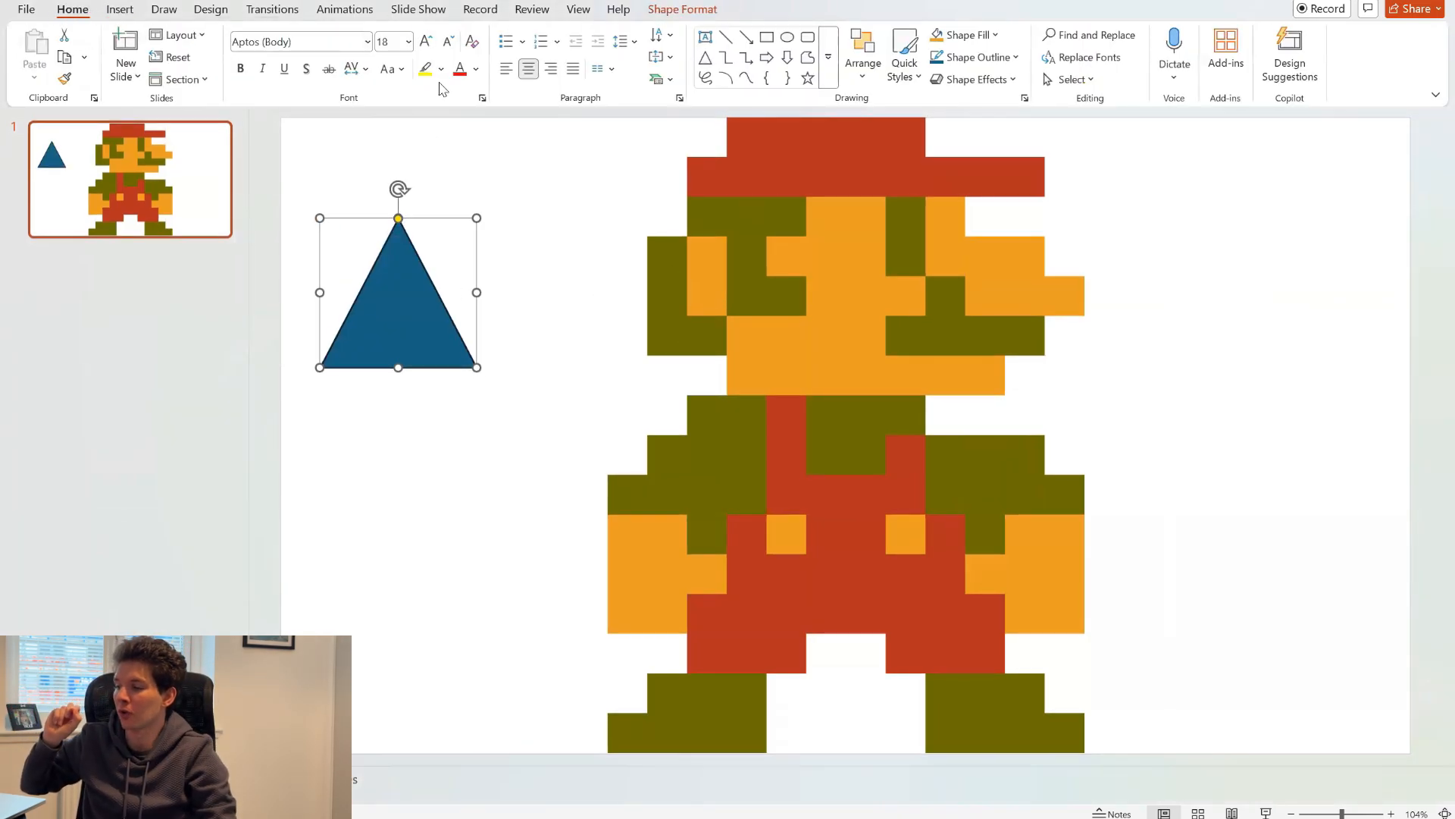
Step: Try the fill eyedropper for the triangle on the Mario picture's colours and delete the triangle
left_click(995, 35)
left_click(985, 432)
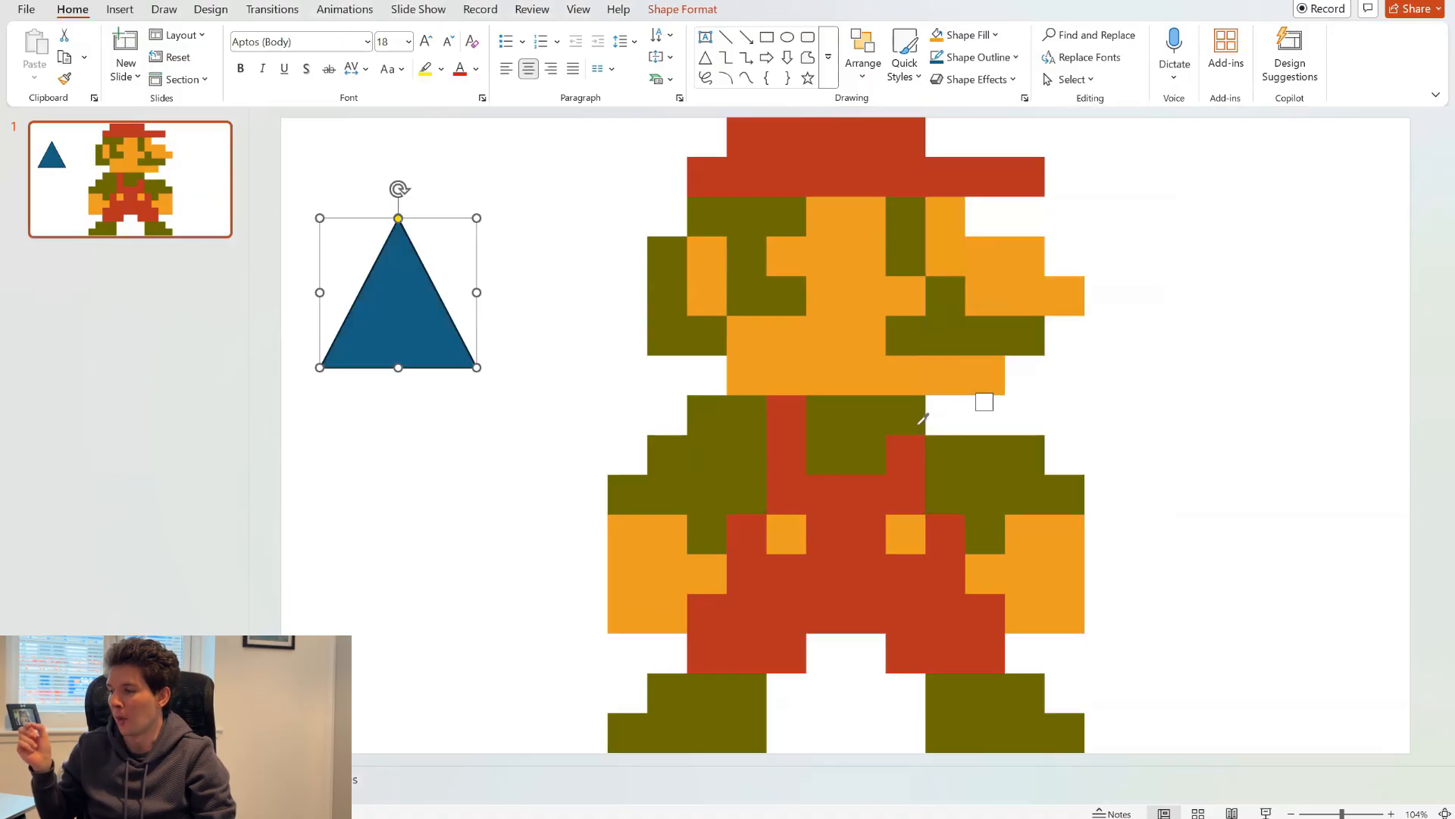
left_click(978, 455)
key("Delete")
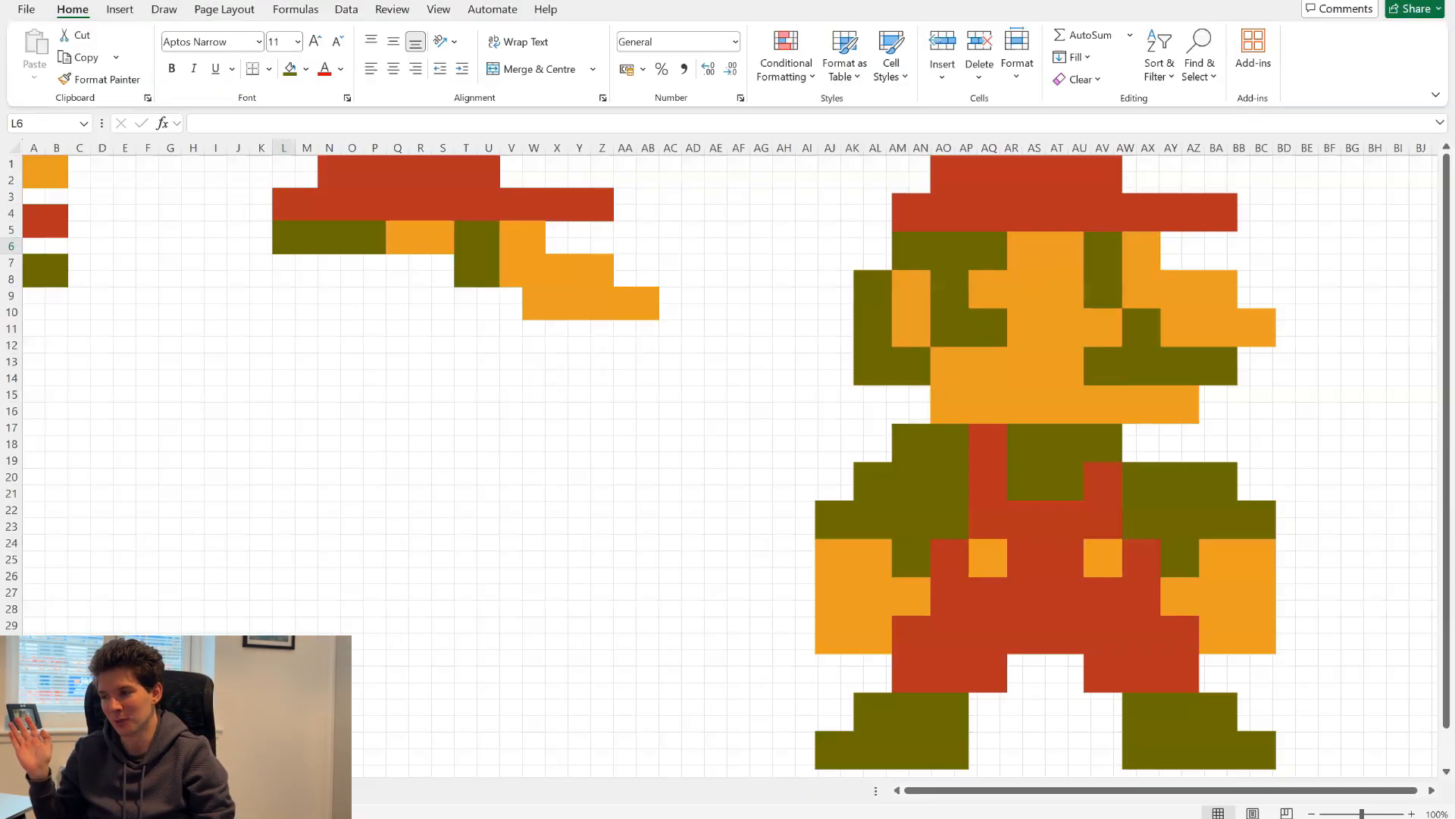
Step: Back in Excel, copy the green cells L5:M6 to J7 and extend the green down over J7:K13
left_click(281, 232)
left_click_drag(281, 234, 299, 244)
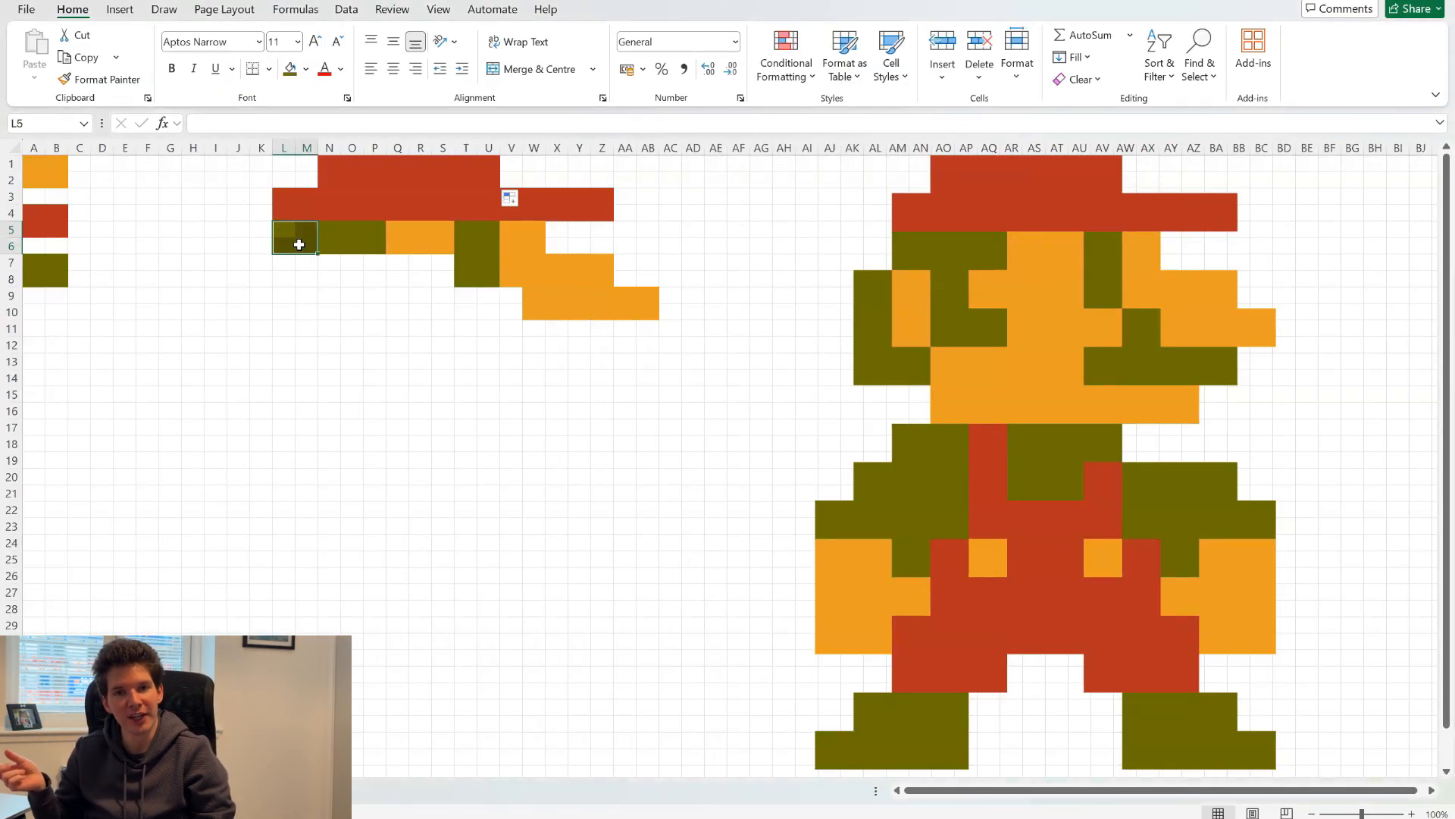
key("ctrl+c")
left_click(251, 261)
key("ctrl+v")
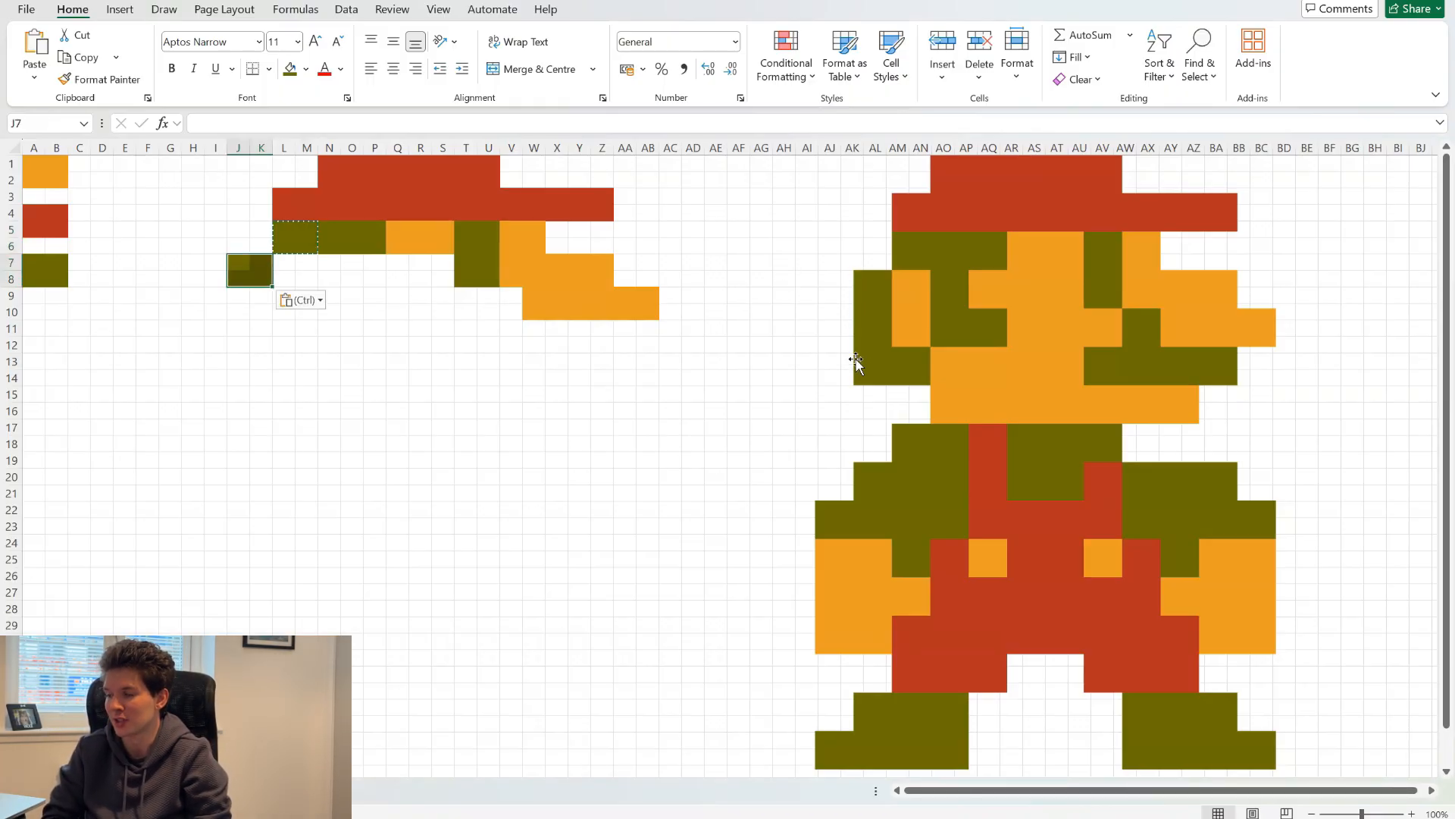
left_click(243, 279)
left_click_drag(250, 286, 274, 371)
Step: Copy the orange from the face into L7:M11 for the ear and extend the green below it over L12:M13
left_click_drag(395, 229, 419, 247)
key("ctrl+c")
left_click_drag(283, 261, 309, 332)
key("ctrl+v")
left_click_drag(274, 372, 312, 358)
left_click(303, 344)
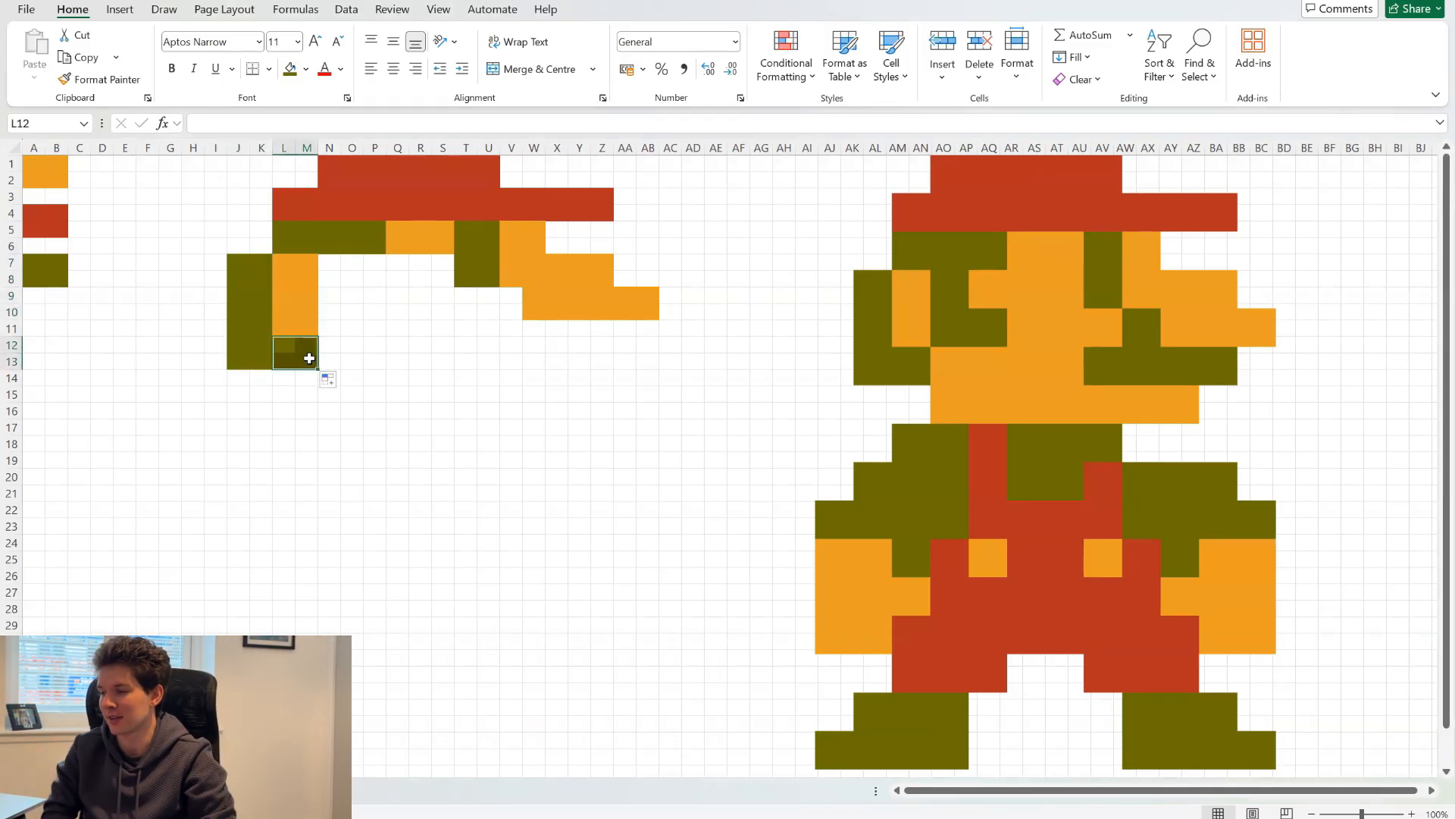
Step: Copy the green cells L12:M13 into N7:O11, just past the ear
key("ctrl+c")
left_click_drag(331, 260, 344, 325)
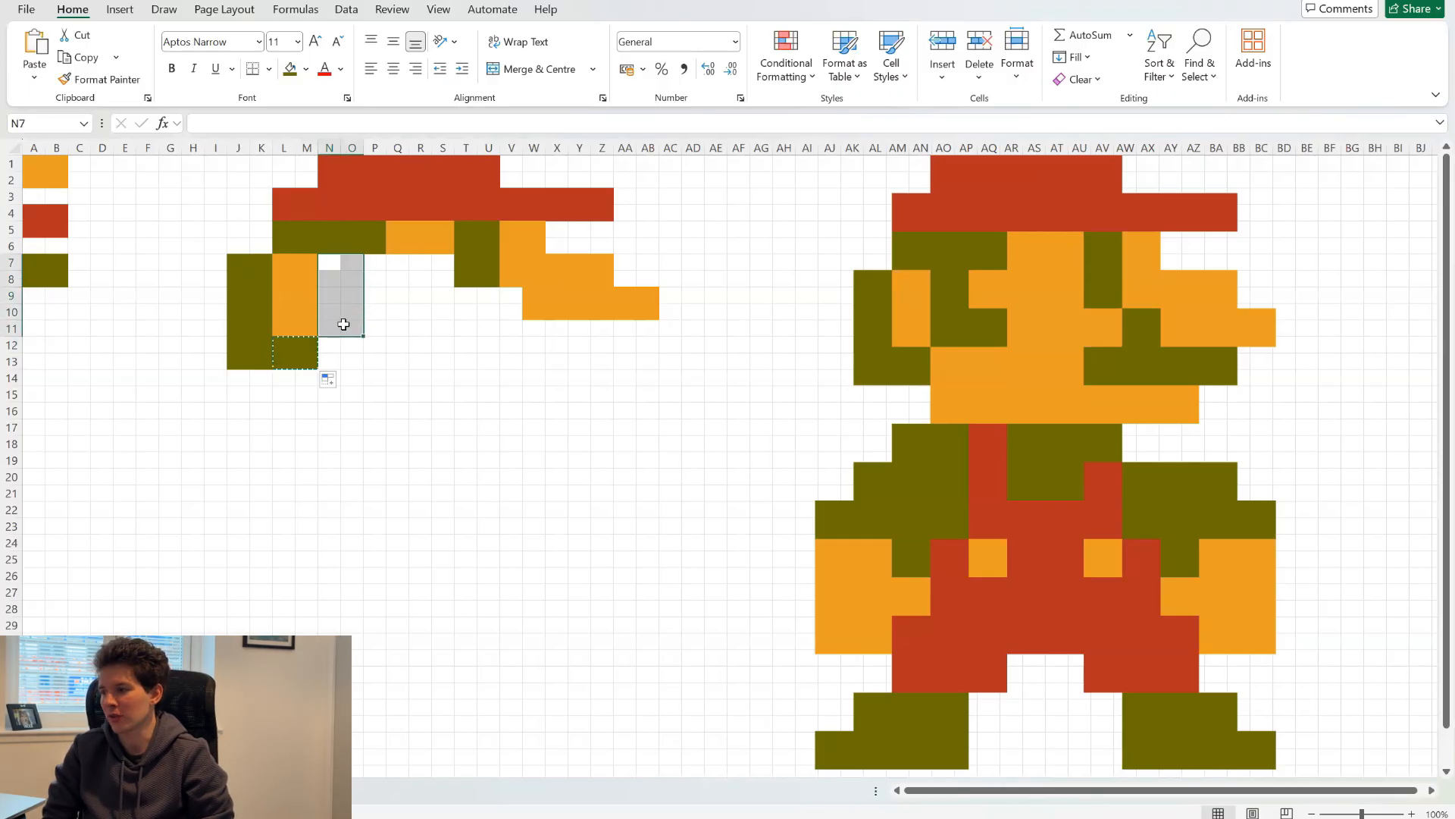
key("Return")
left_click(348, 309)
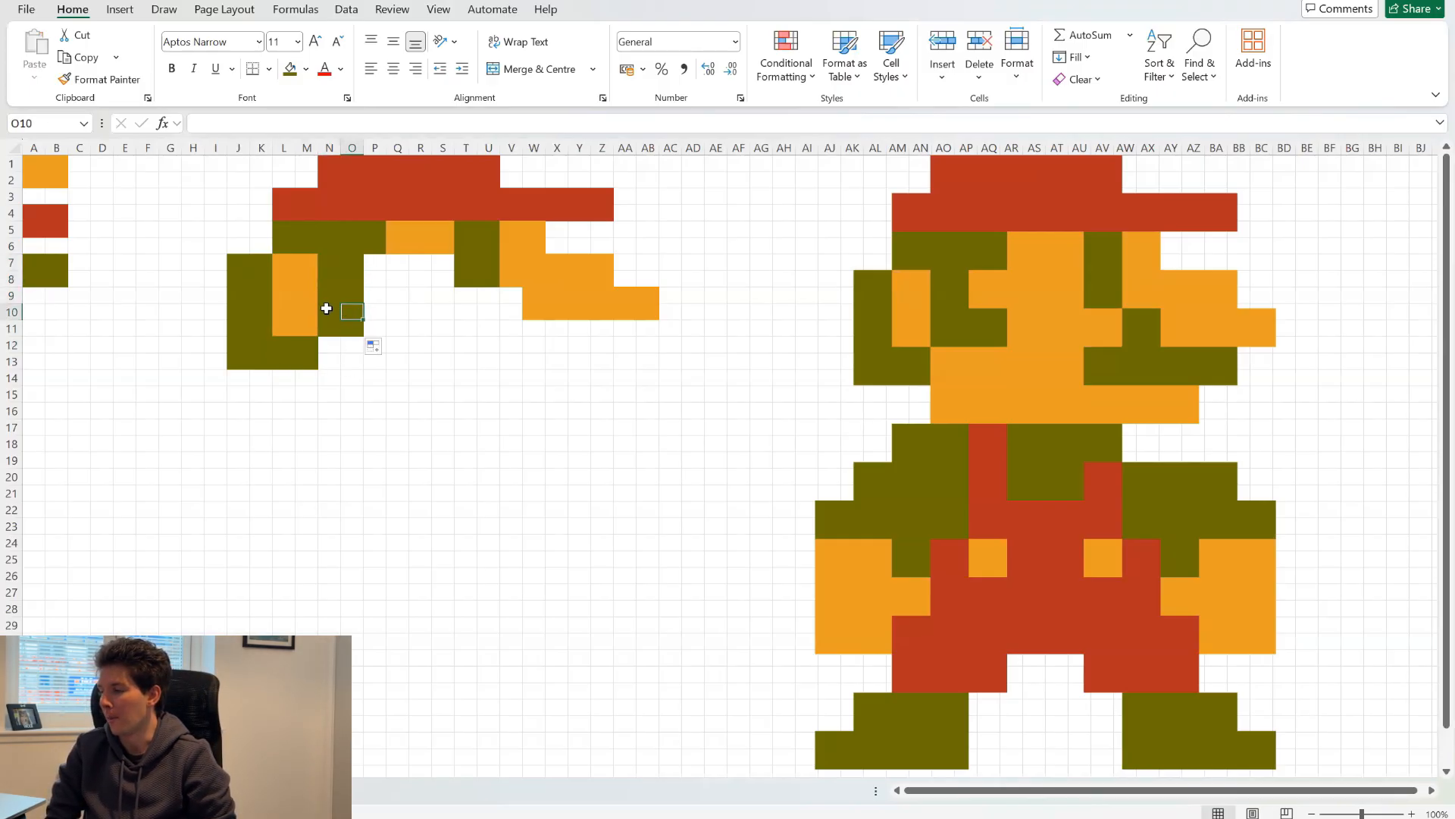
left_click(362, 259)
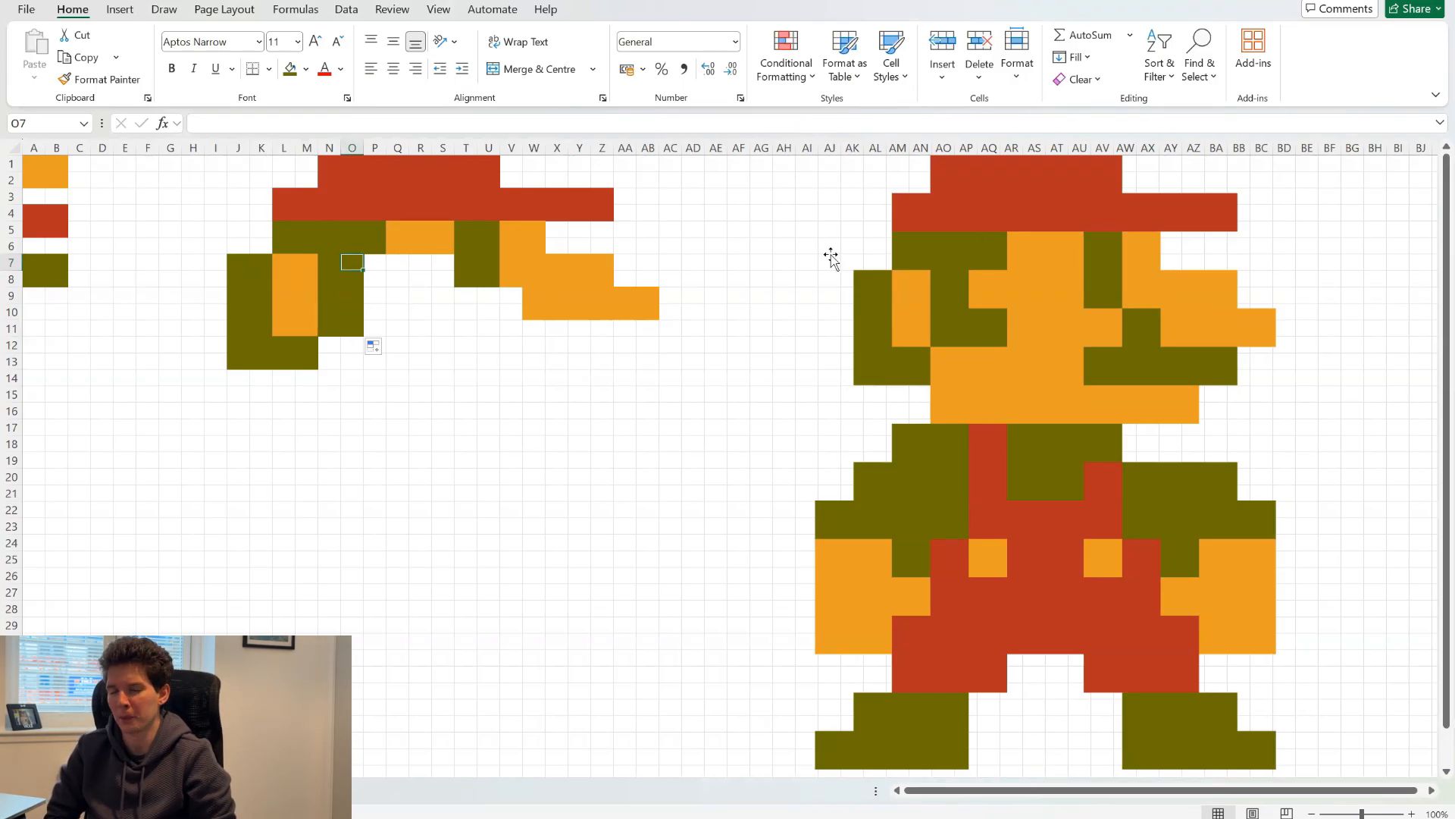
Step: Move the face block Q5:AB10 one column over to start at R5 and extend the green hair over Q5:Q6
left_click_drag(393, 227, 650, 309)
left_click(557, 310)
left_click_drag(396, 230, 616, 321)
left_click(374, 234)
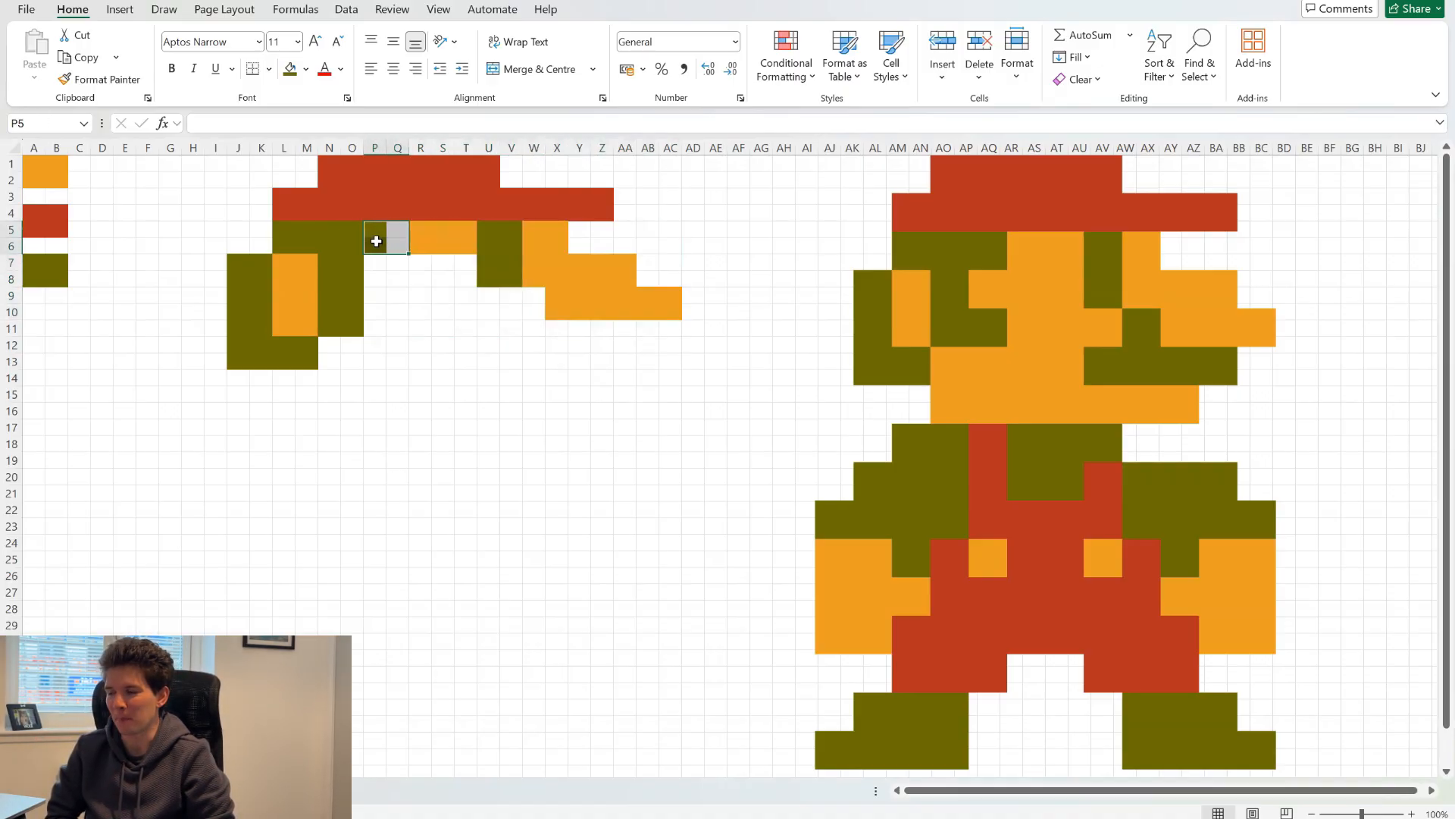
left_click_drag(387, 253, 407, 253)
left_click(397, 295)
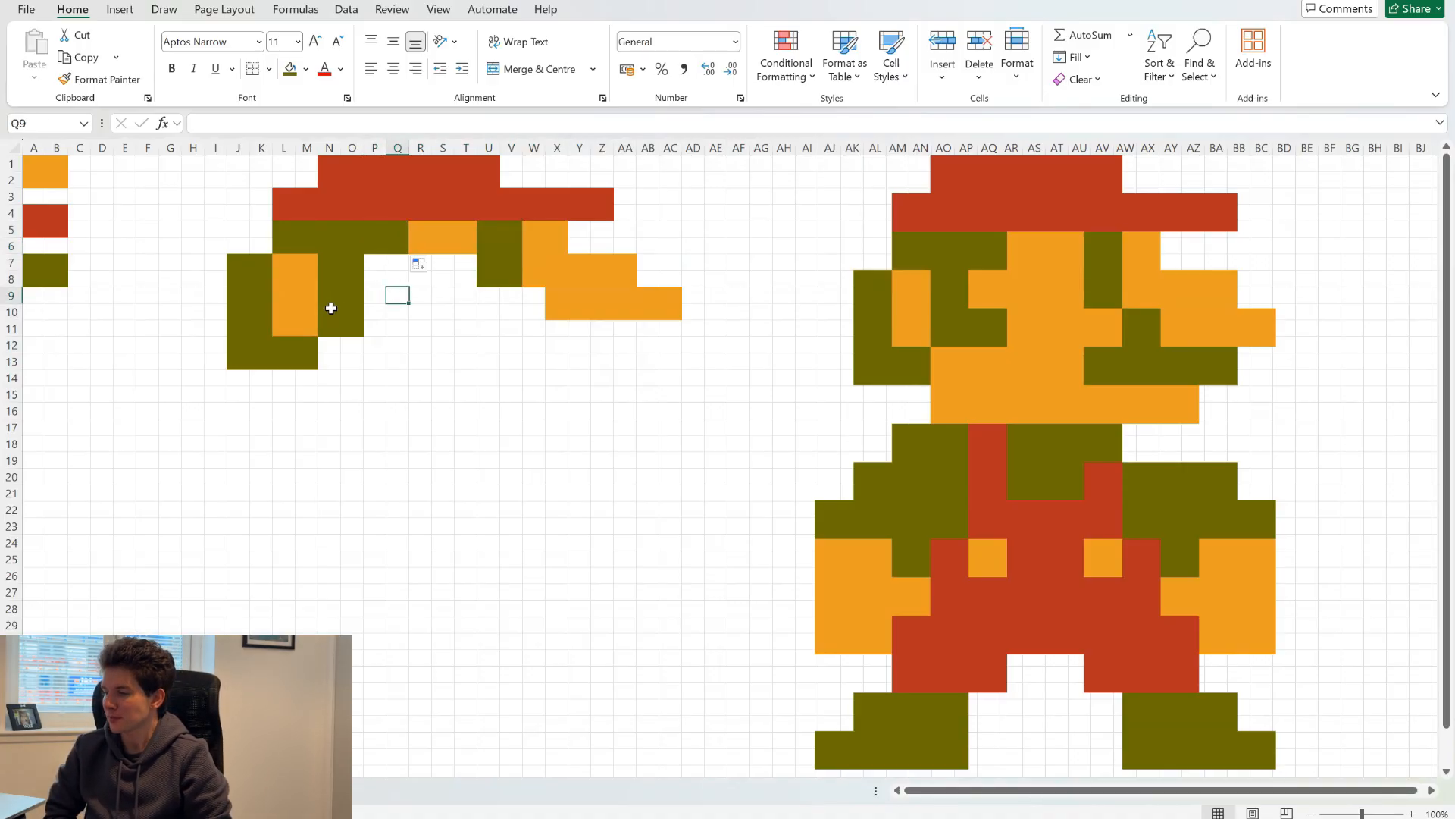
Step: Copy the green cells N10:O11 into P10:Q11 to form the foot of the sideburn
left_click_drag(331, 308, 353, 327)
key("ctrl+c")
left_click(375, 313)
key("ctrl+v")
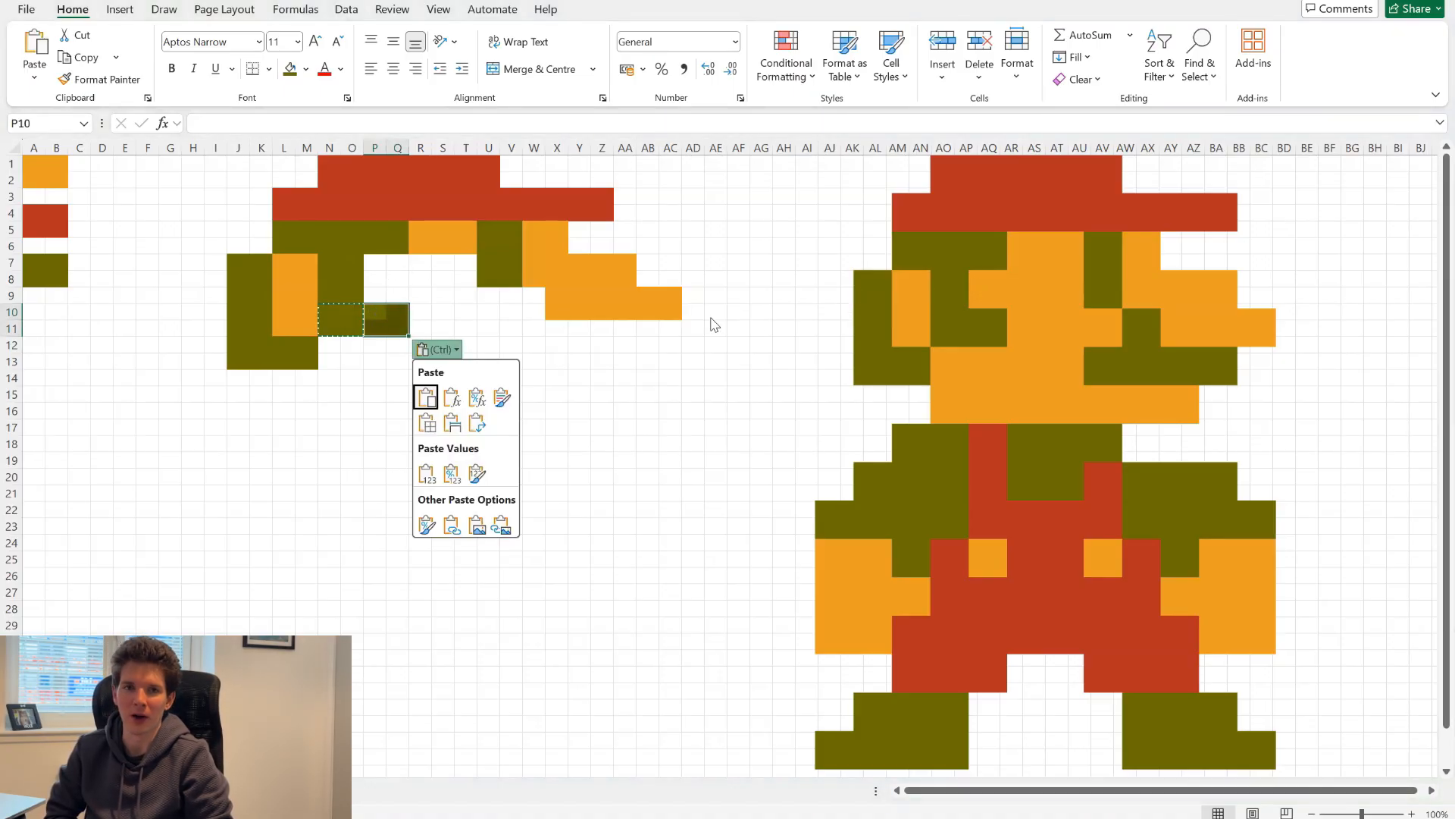
left_click(341, 306)
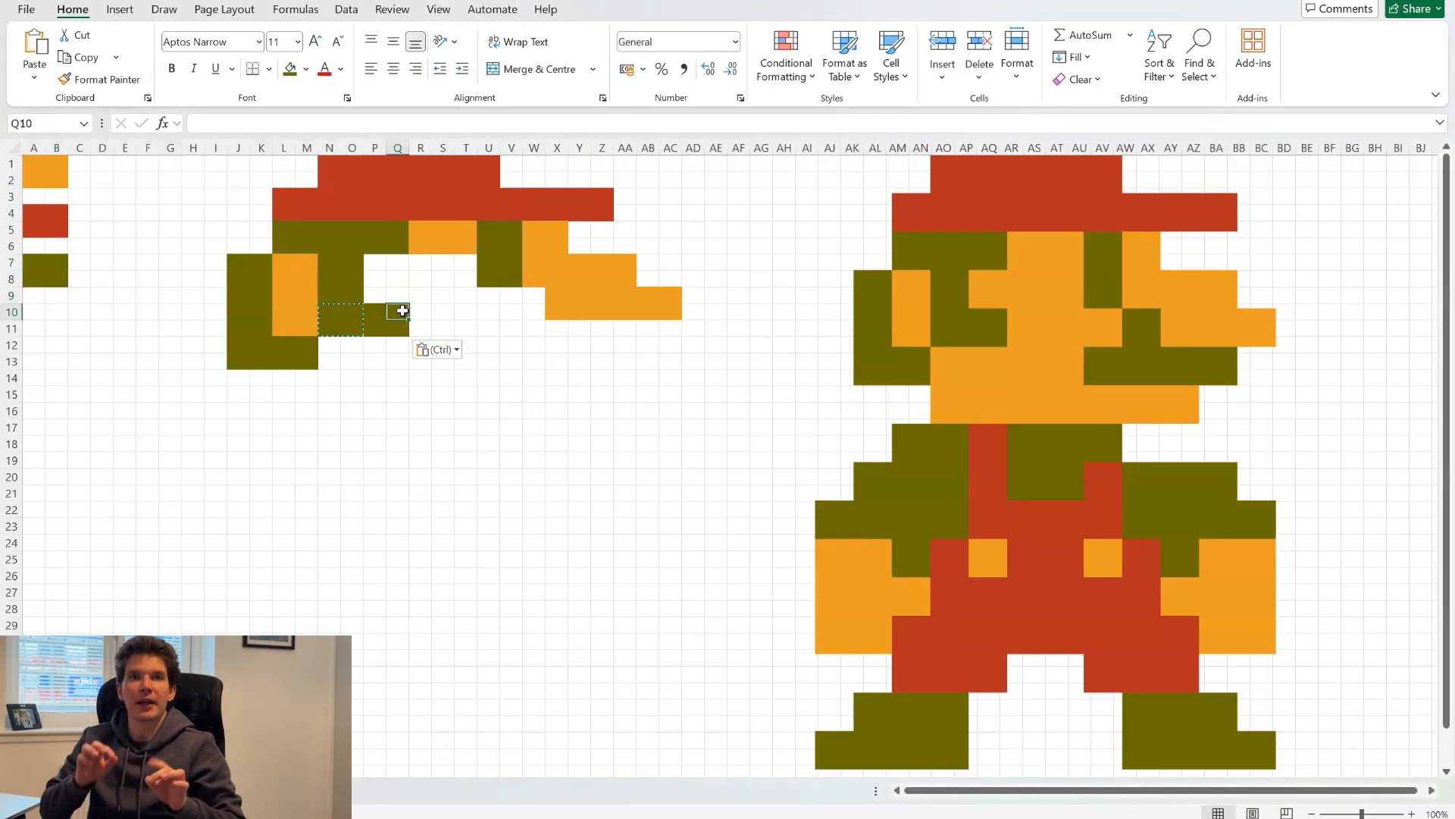
left_click_drag(396, 311, 348, 322)
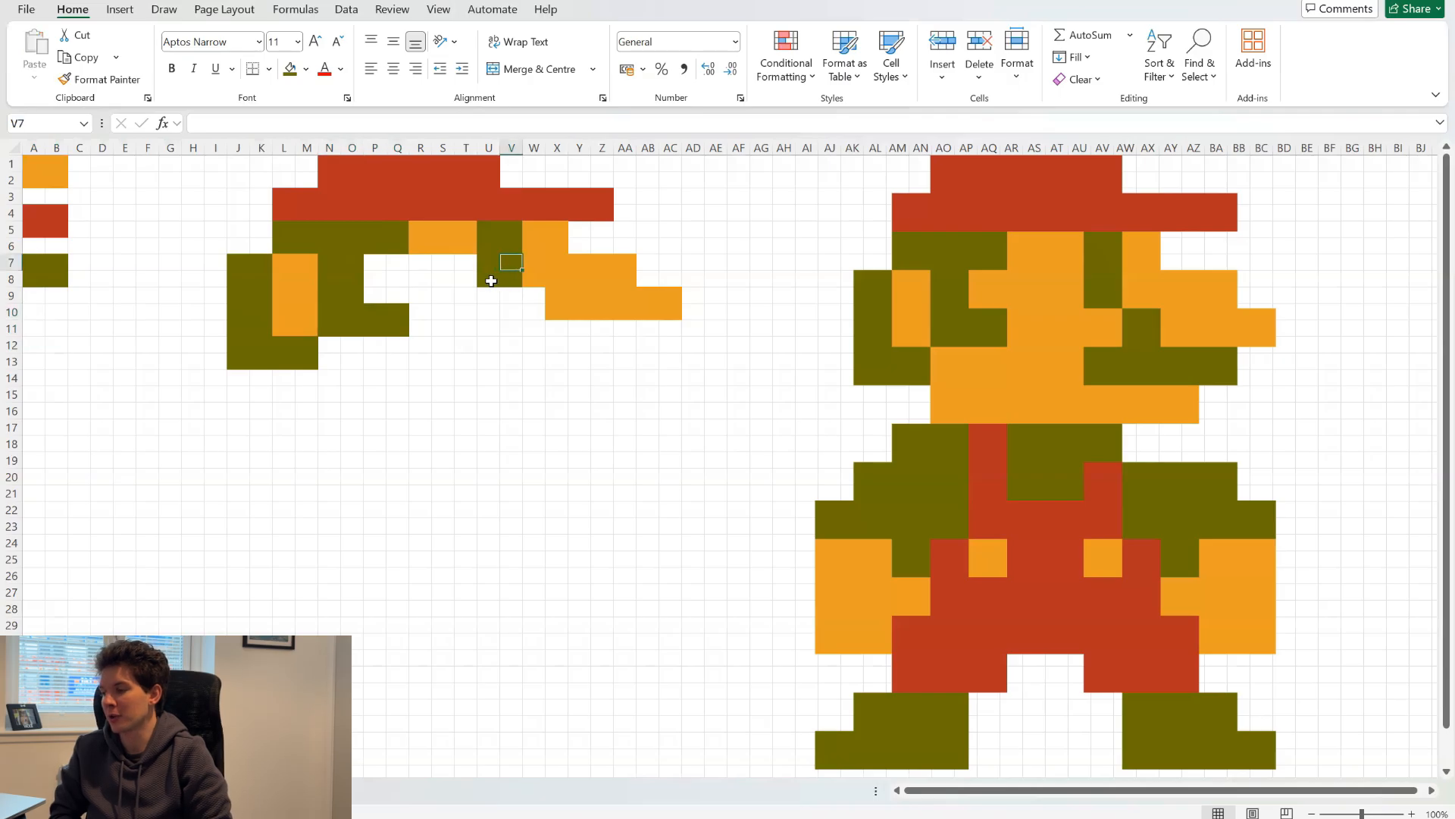
Step: Lengthen the green eye to row 9 and shift the orange nose down one row, filling W6:X9 with orange
left_click_drag(489, 278, 617, 335)
left_click(537, 229)
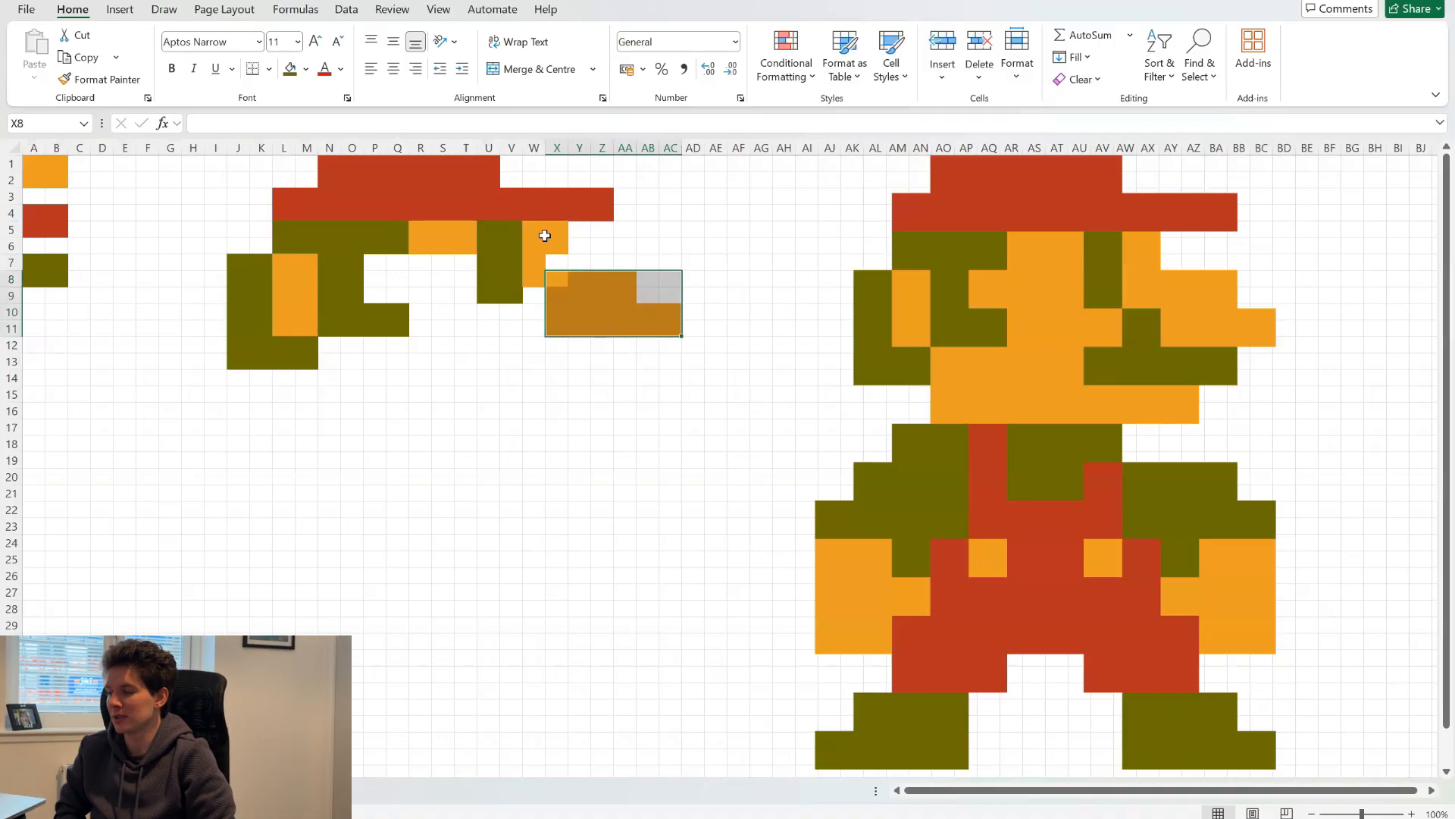
left_click_drag(545, 236, 567, 301)
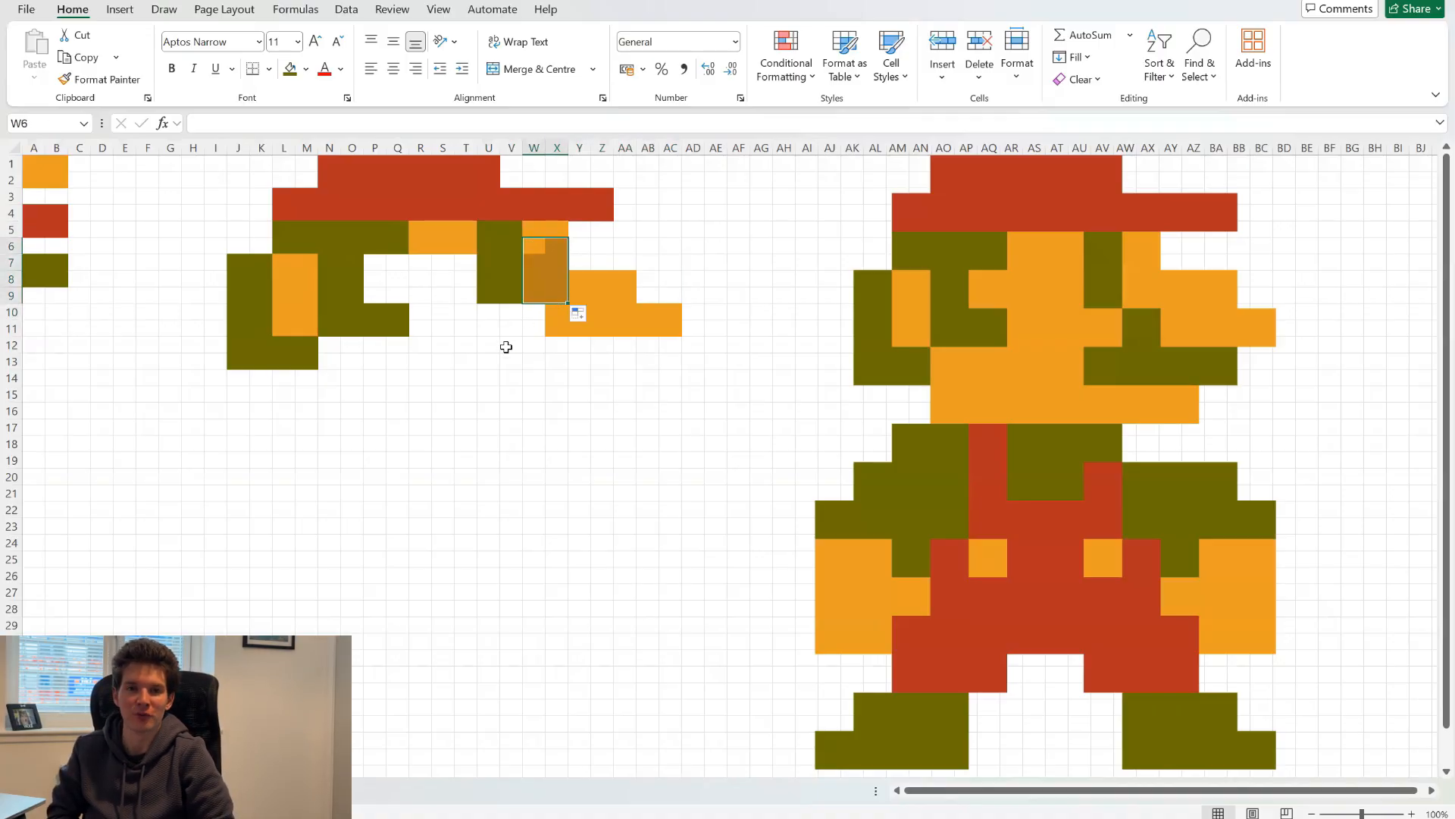
left_click(506, 348)
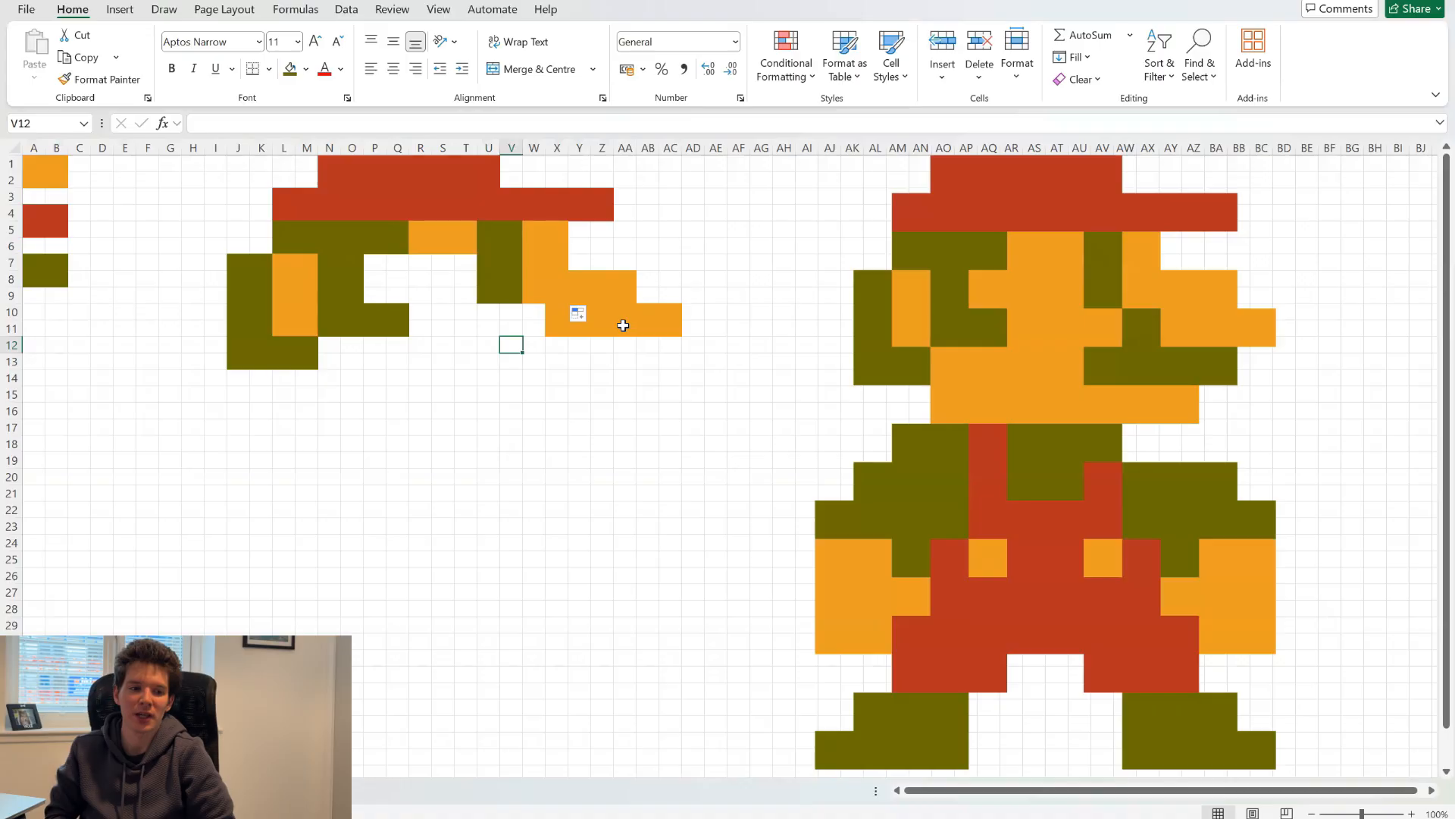
Step: Move the green sideburn cells N10:Q11 up one row to N9:Q10
left_click(555, 244)
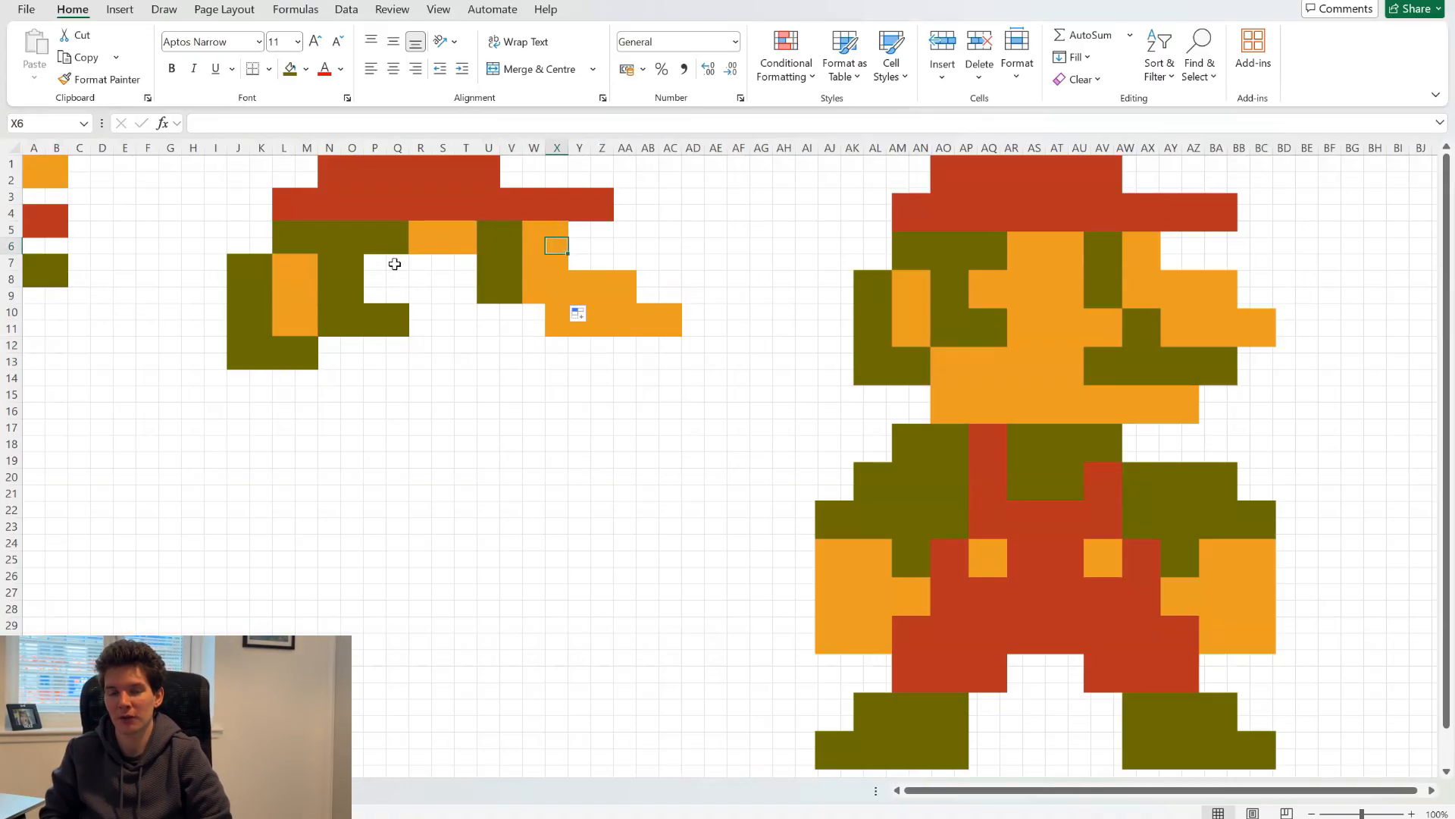
left_click_drag(331, 311, 379, 300)
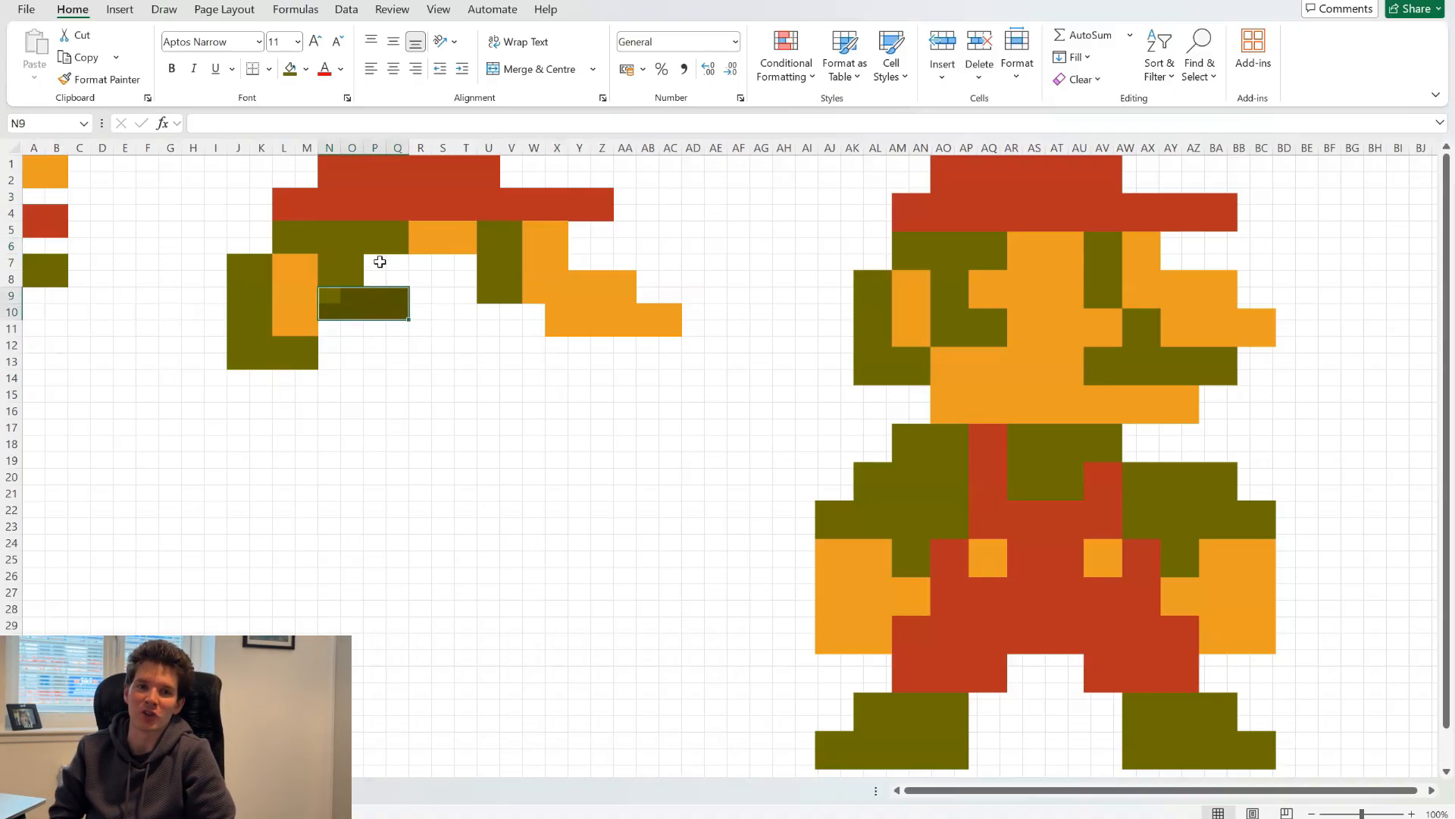
left_click_drag(307, 360, 216, 278)
left_click(277, 362)
left_click(843, 289)
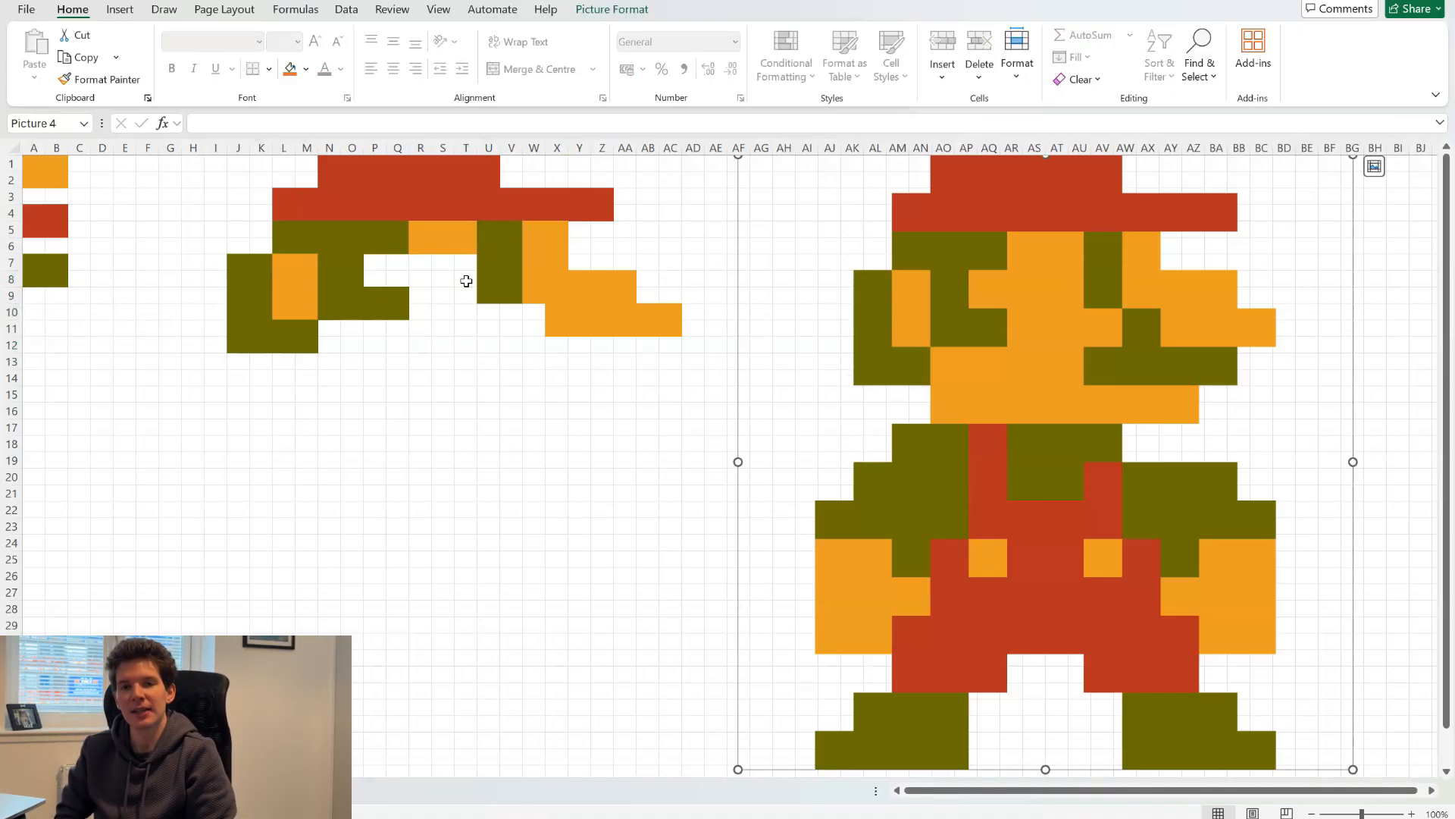
left_click(300, 310)
left_click_drag(238, 328, 307, 341)
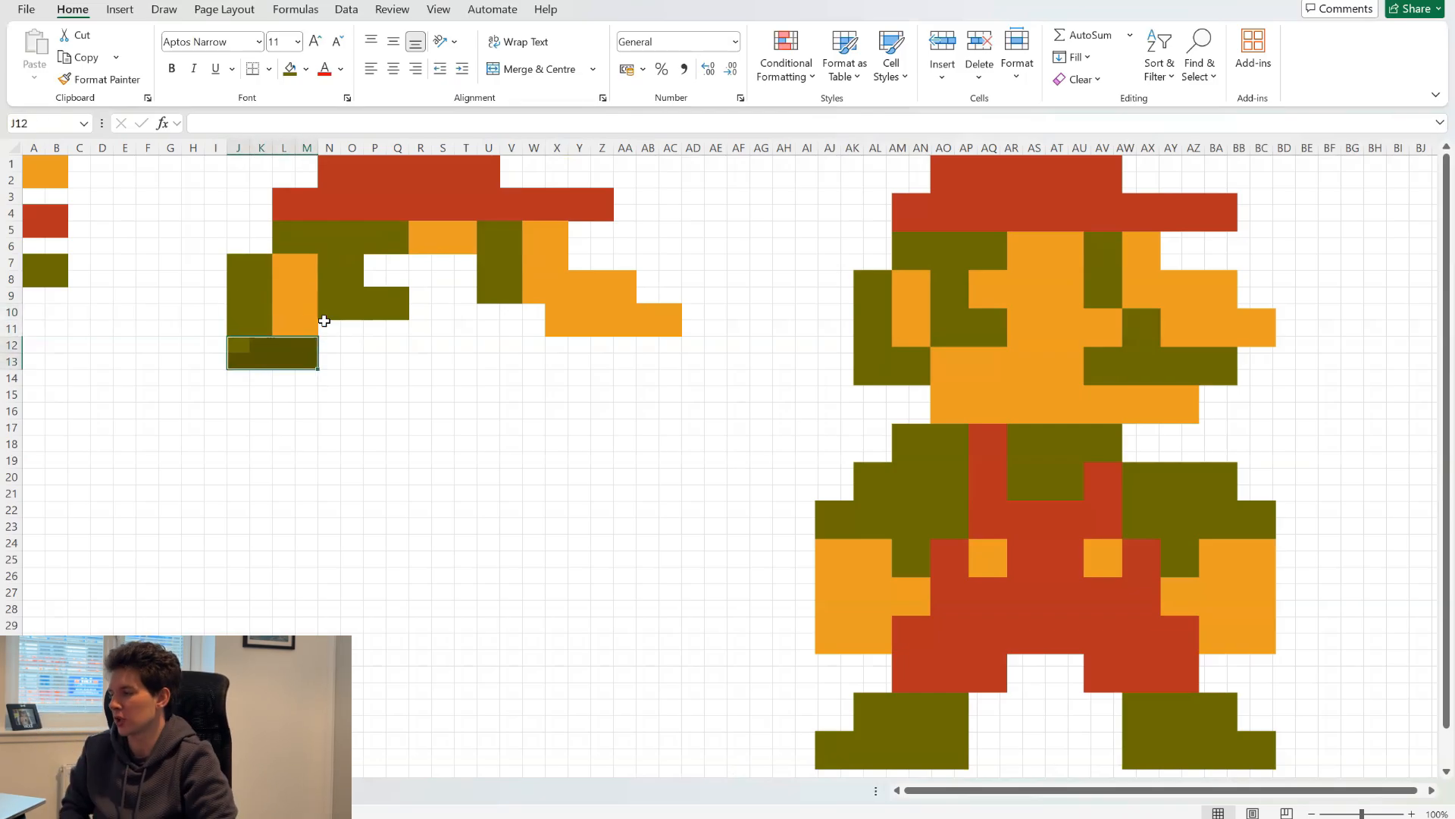
left_click(305, 327)
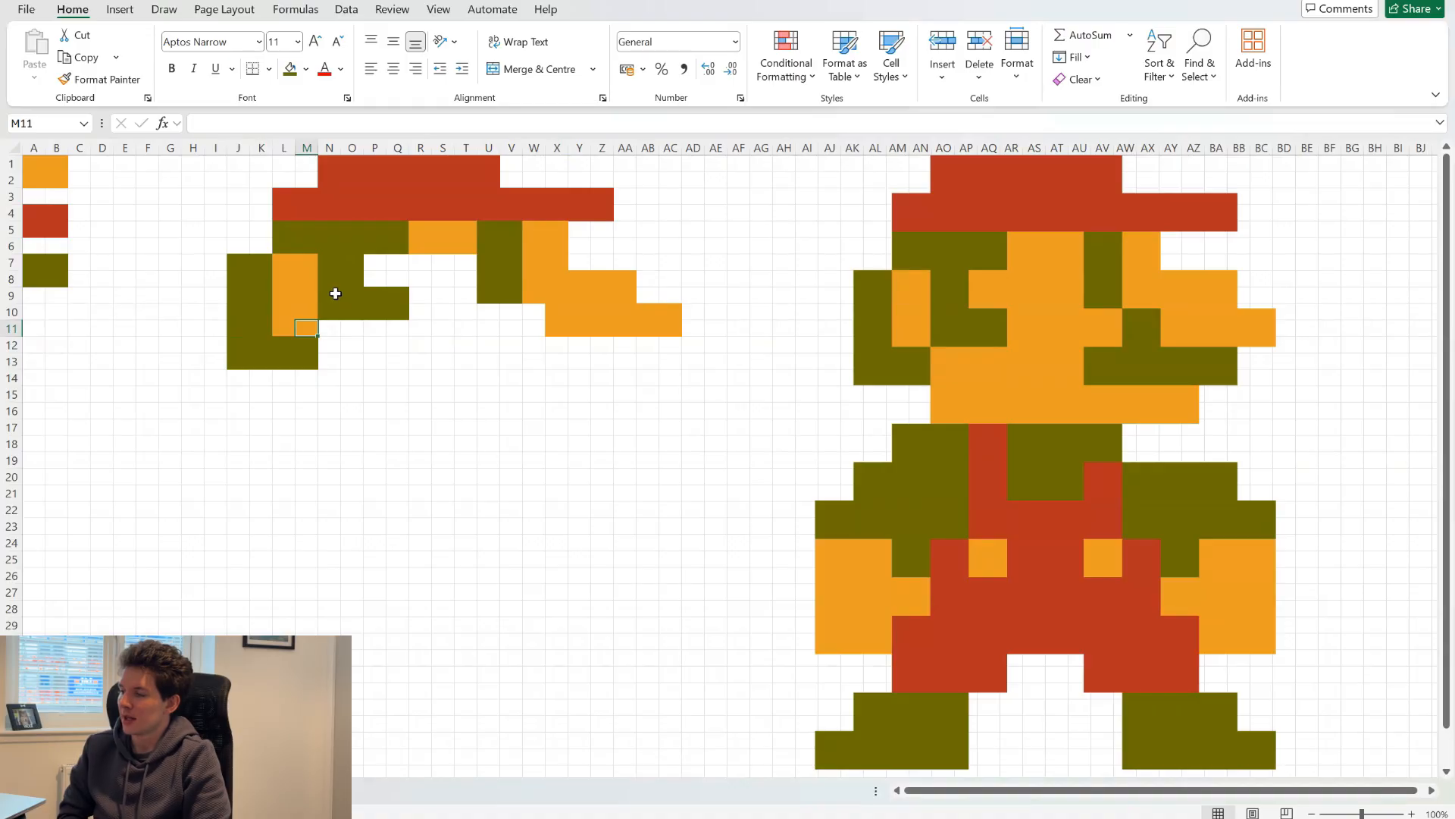
Step: Try colouring the row 11 cells below the sideburn and clear them with No Fill
left_click_drag(329, 329, 397, 327)
left_click_drag(398, 312, 331, 328)
left_click(374, 328)
left_click(394, 329)
left_click(306, 69)
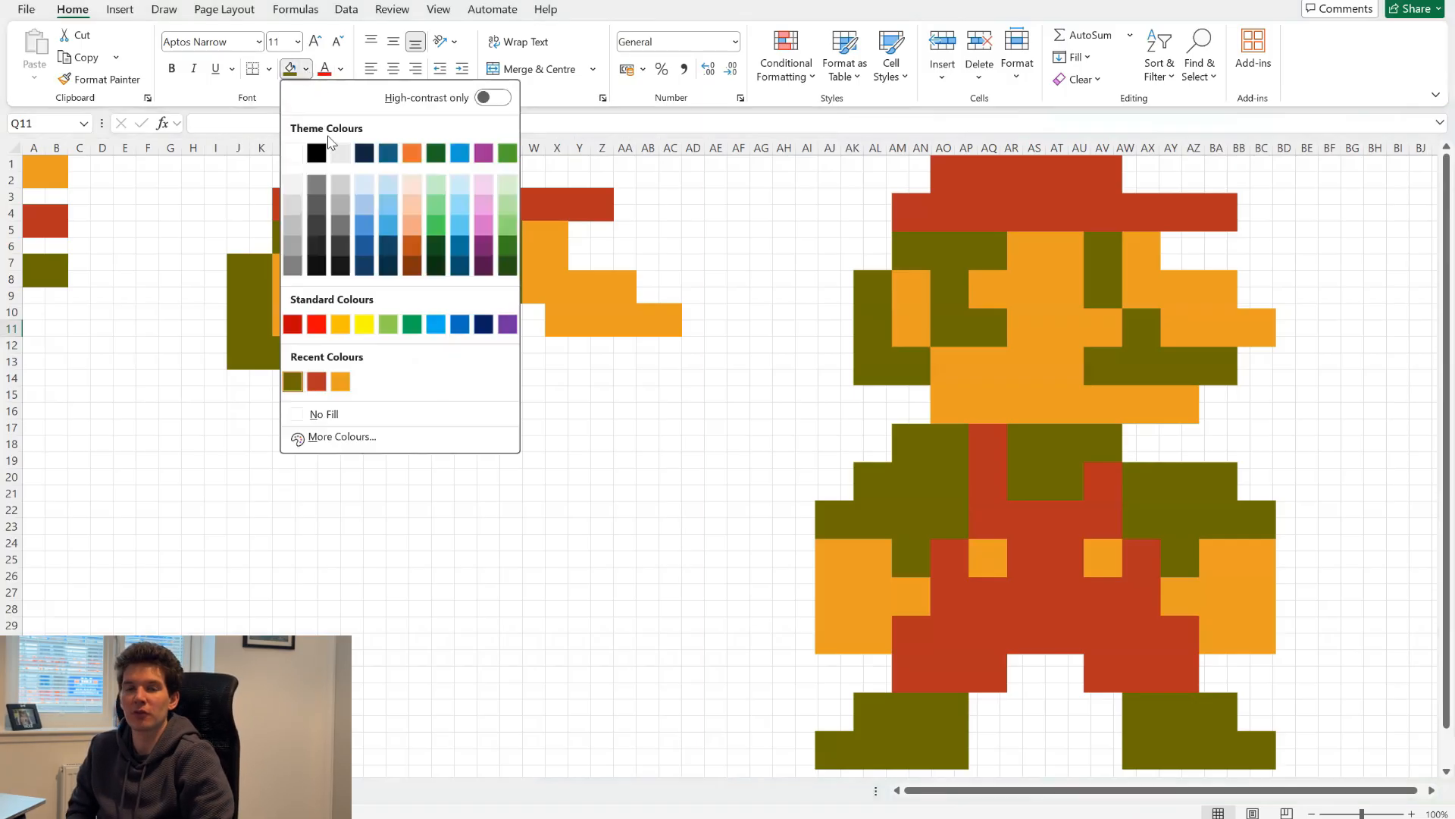
left_click(326, 412)
left_click(369, 406)
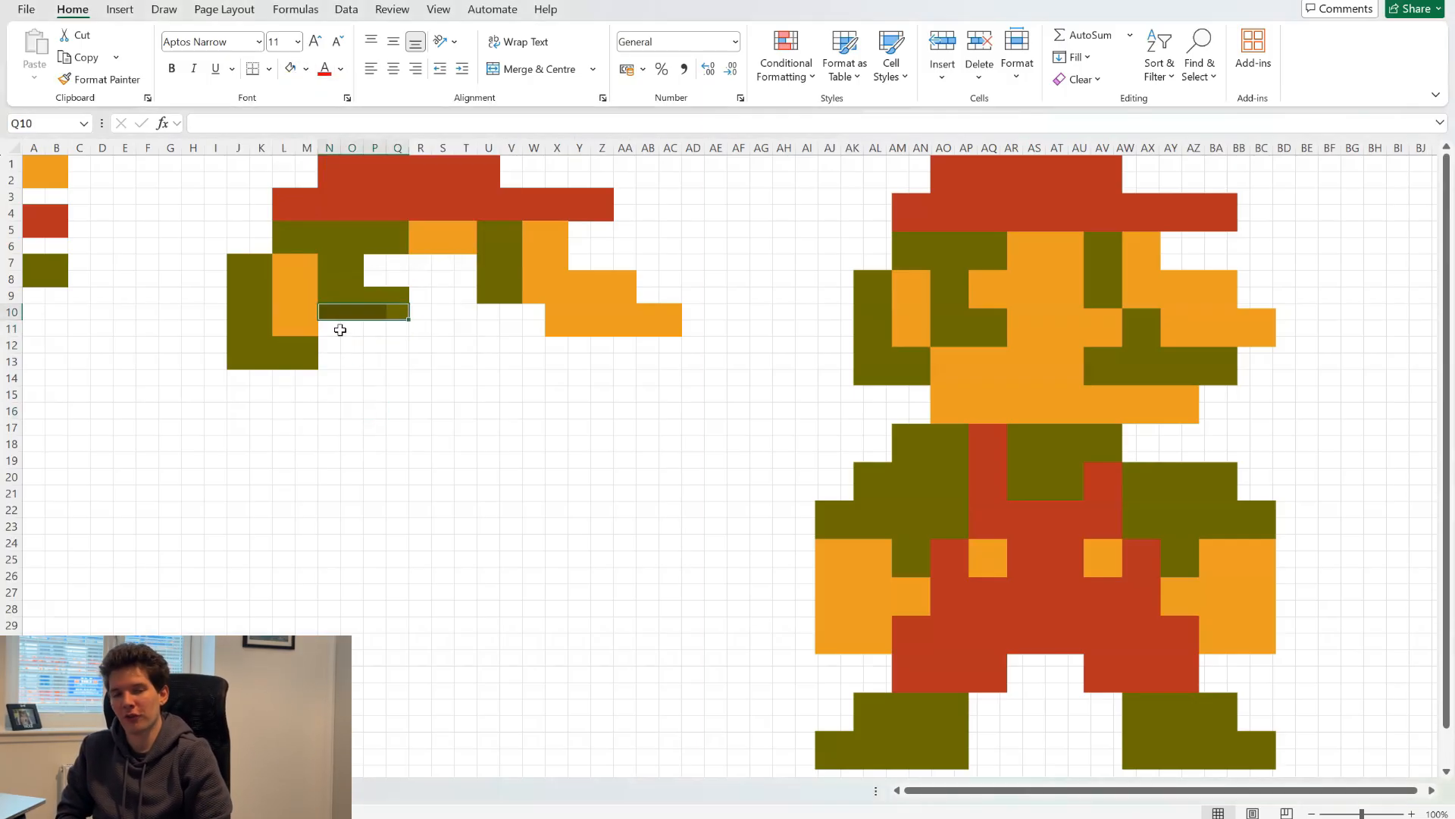
left_click(392, 377)
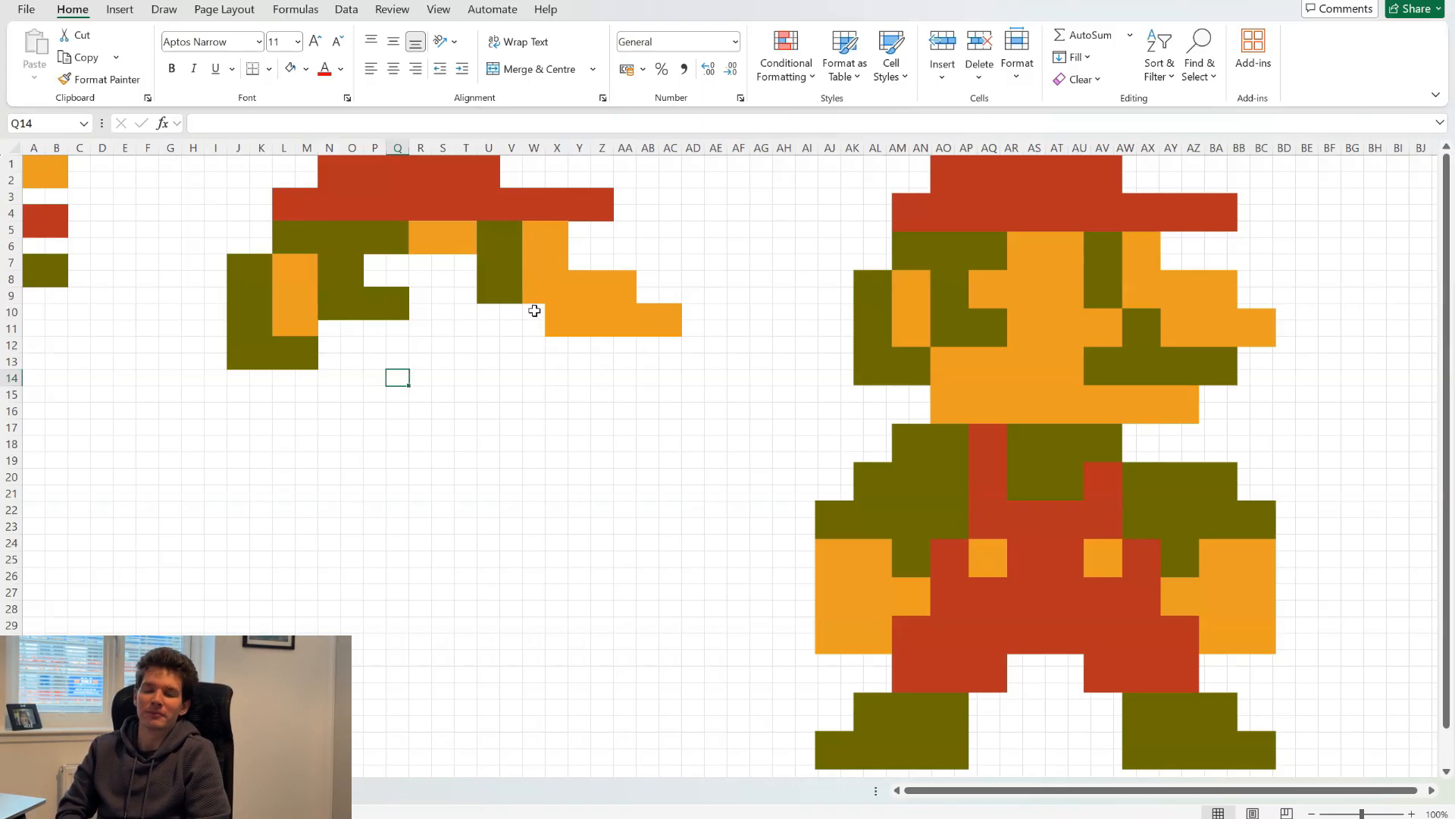
Step: Copy the green of the eye into W10:X11, below the inner part of the nose
left_click_drag(534, 311, 563, 319)
left_click(513, 296)
key("ctrl+c")
left_click(535, 316)
key("ctrl+v")
Step: Extend the green below the nose over U12:AA13 to form the moustache
left_click_drag(567, 320, 487, 358)
left_click(561, 363)
key("ctrl+c")
key("ctrl+v")
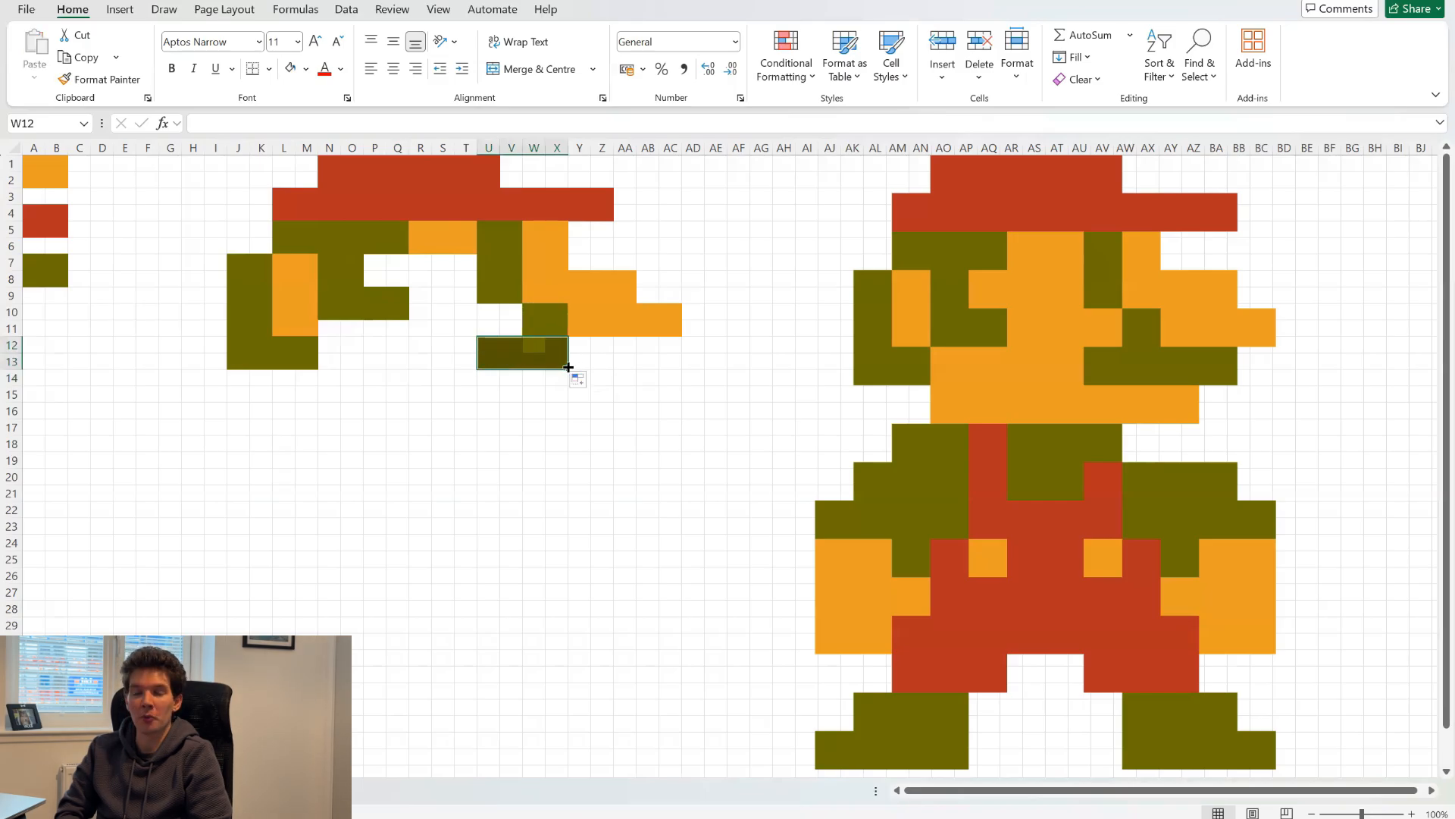
left_click_drag(587, 368, 641, 368)
left_click(512, 410)
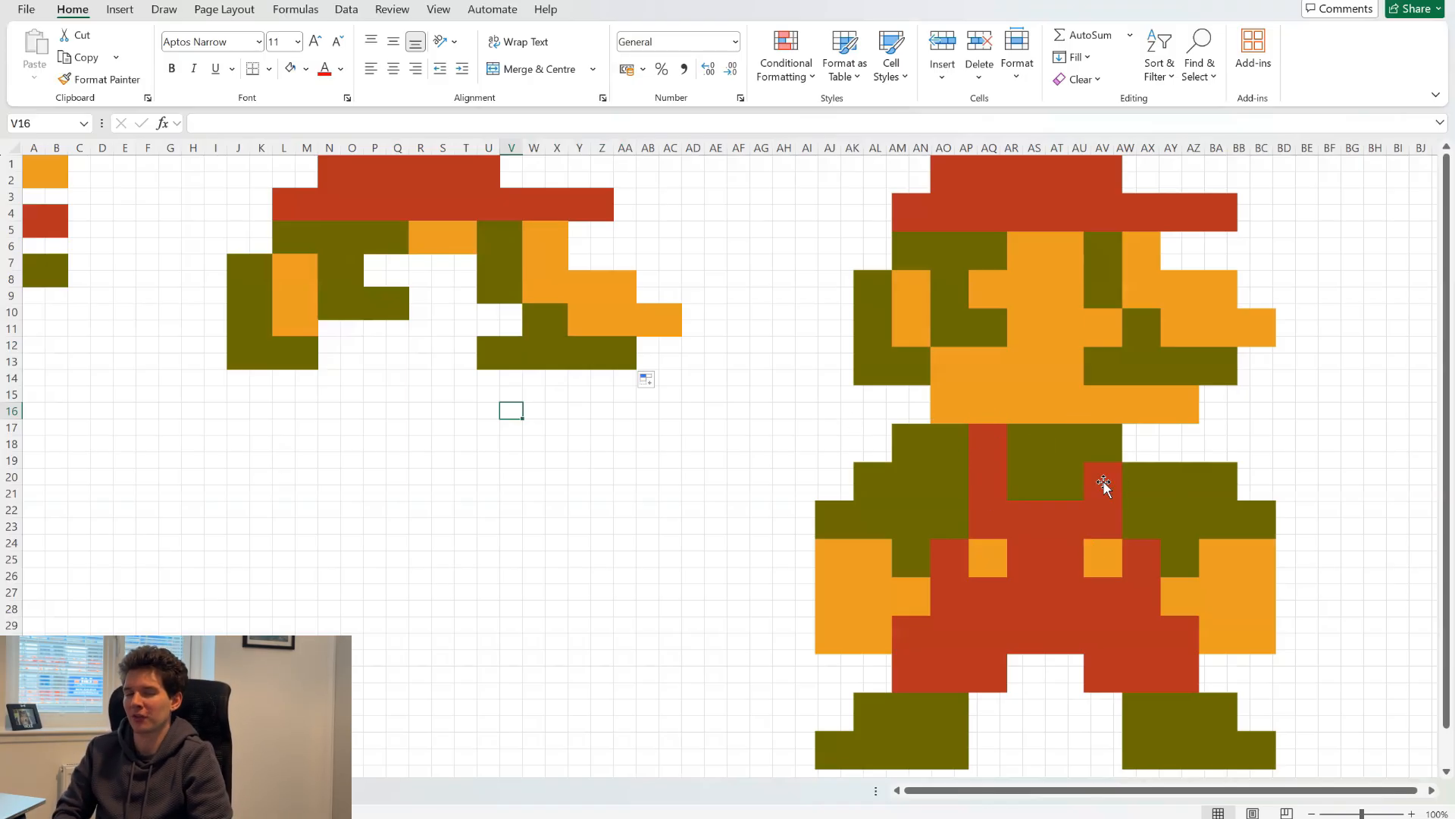
Step: Copy the orange palette colour into P7:T8 and extend it over R9:T11 and U10:V11 for the cheek
left_click_drag(382, 264, 466, 279)
left_click(57, 180)
key("ctrl+c")
left_click_drag(375, 262, 465, 279)
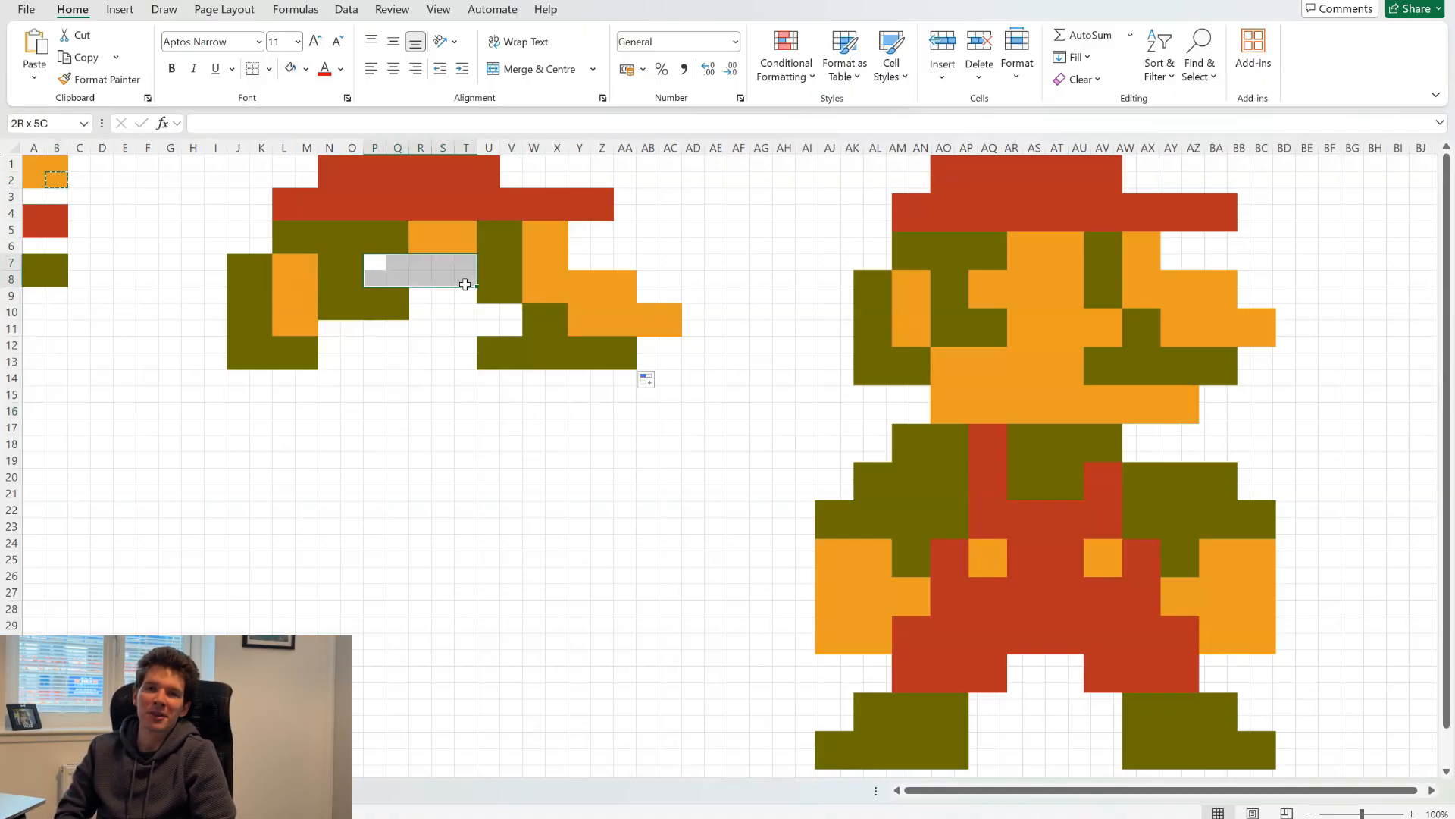
key("ctrl+v")
left_click(443, 327)
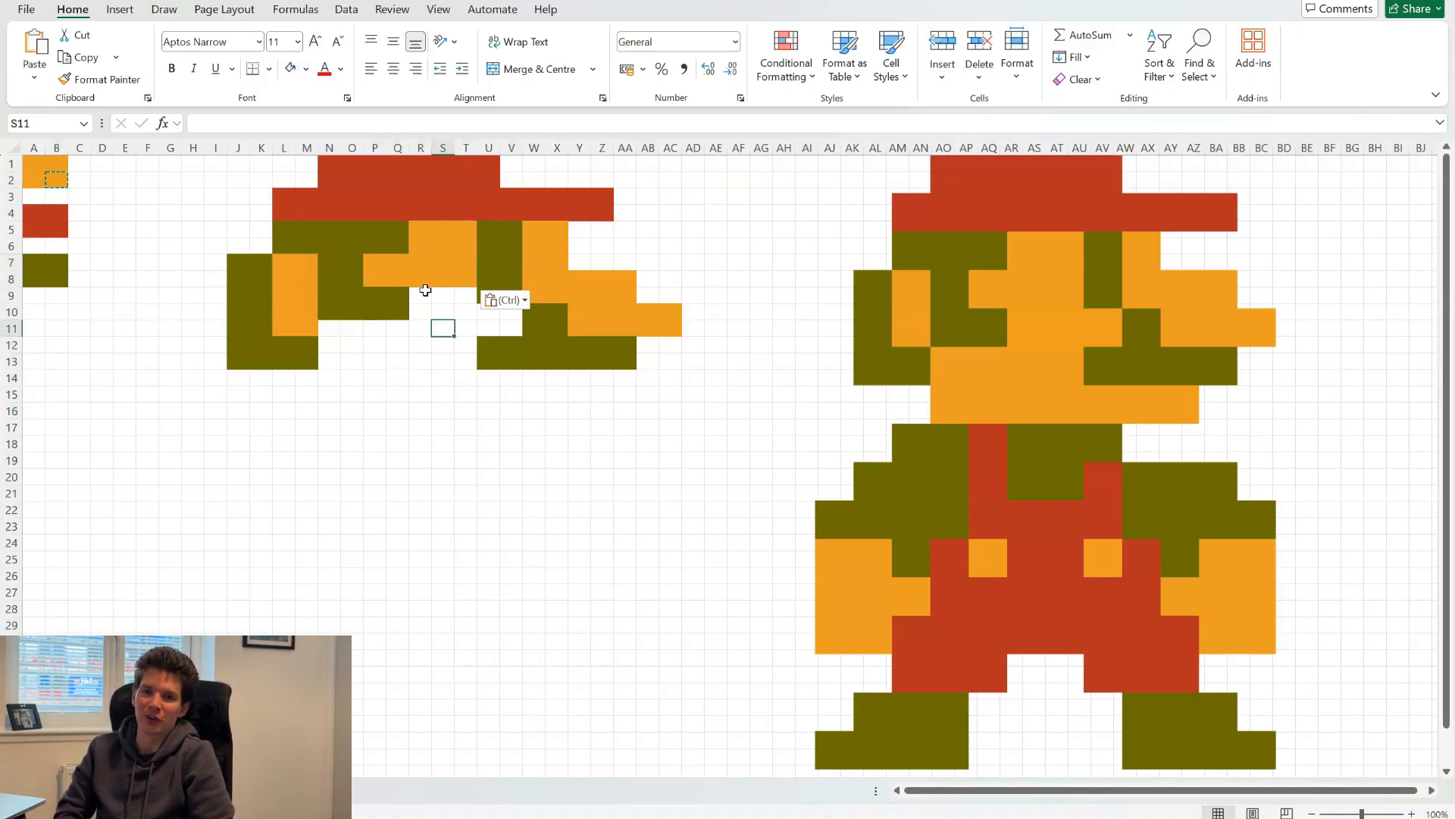
mouse_move(414, 266)
left_mouse_down()
mouse_move(466, 300)
mouse_move(470, 331)
left_mouse_up()
left_click_drag(467, 310, 517, 334)
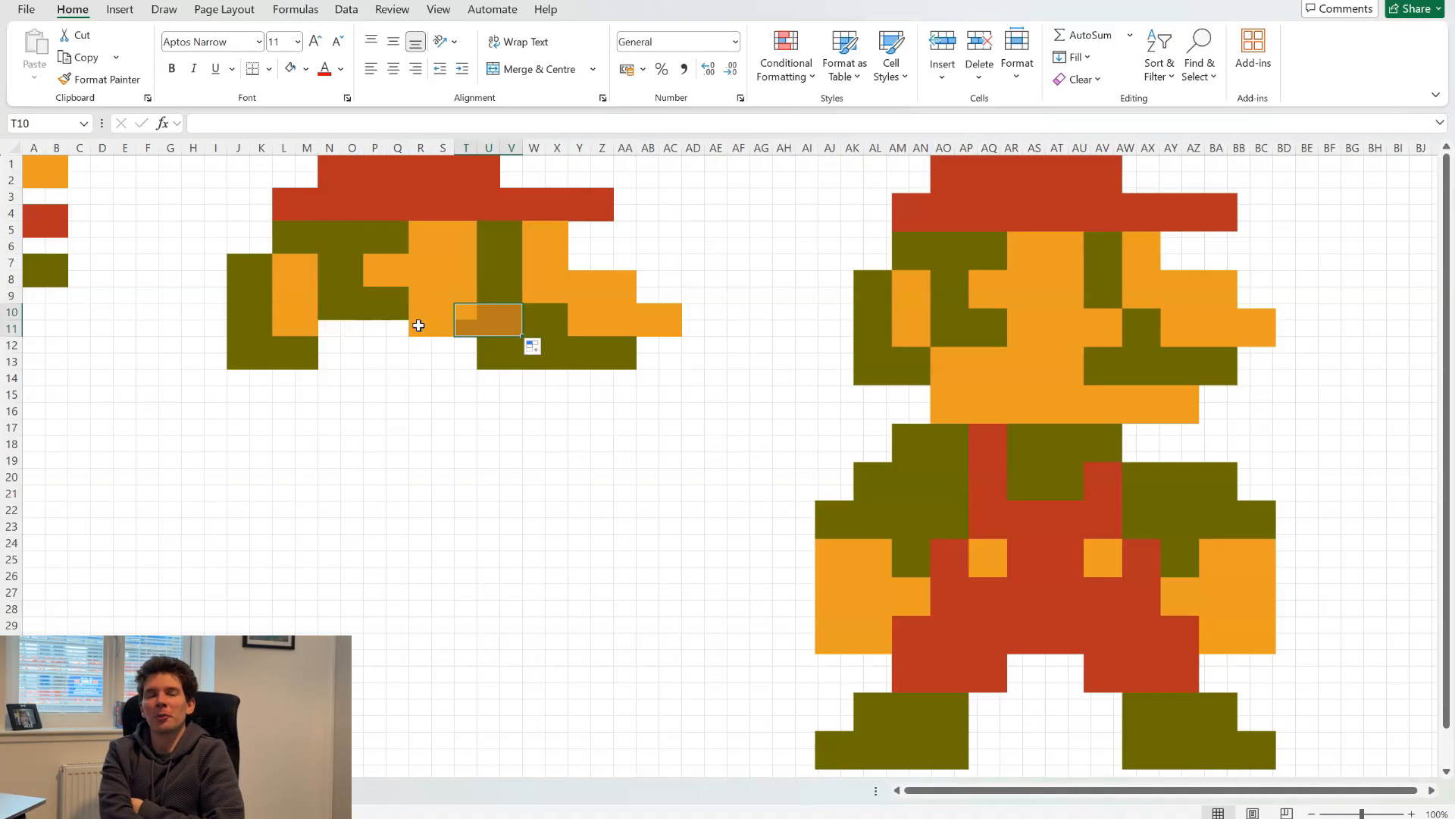
Step: Extend the orange of the cheek across N11:Q11 below the sideburn
left_click_drag(421, 328, 326, 335)
left_click(339, 328)
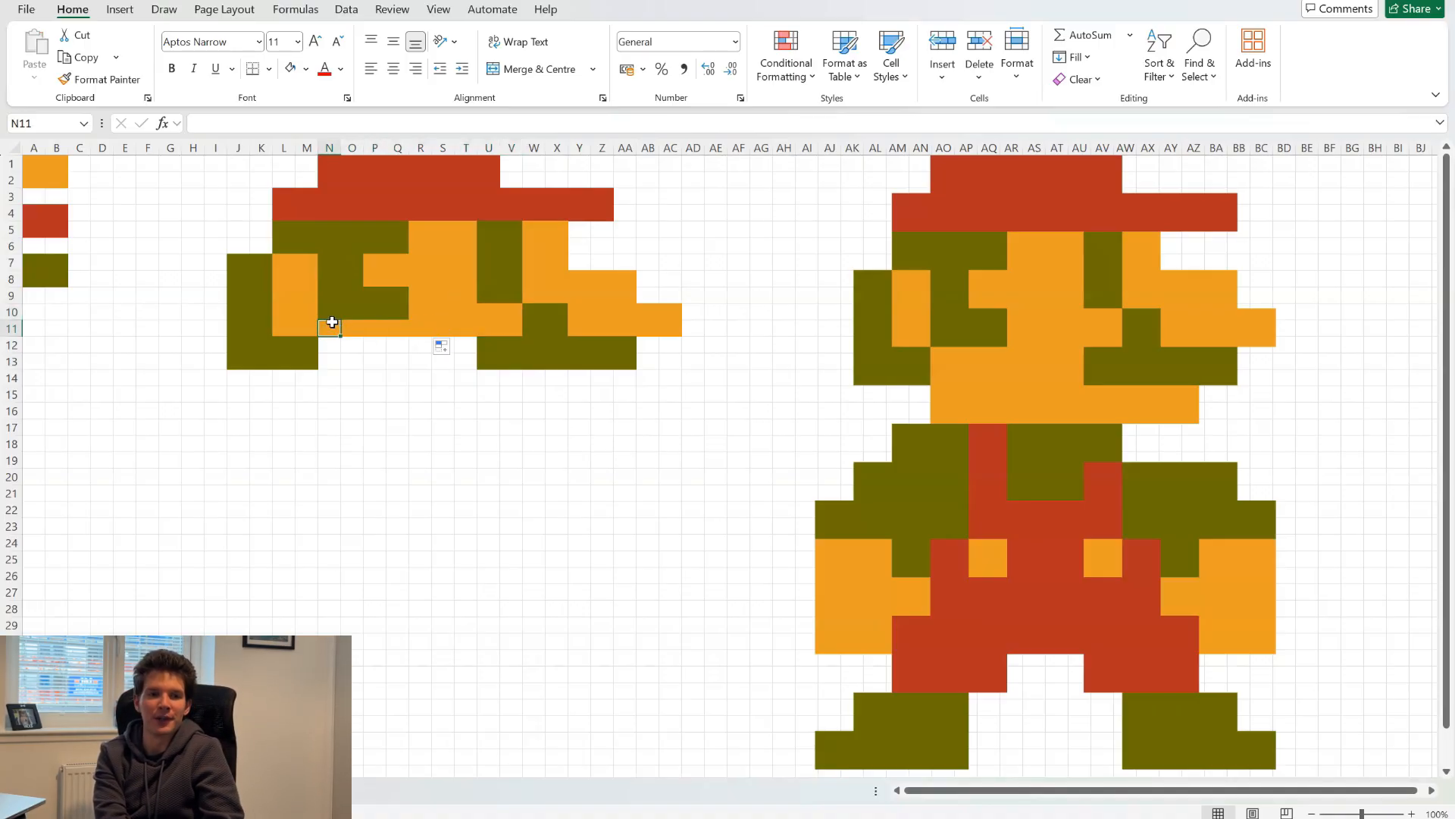
left_click(349, 342)
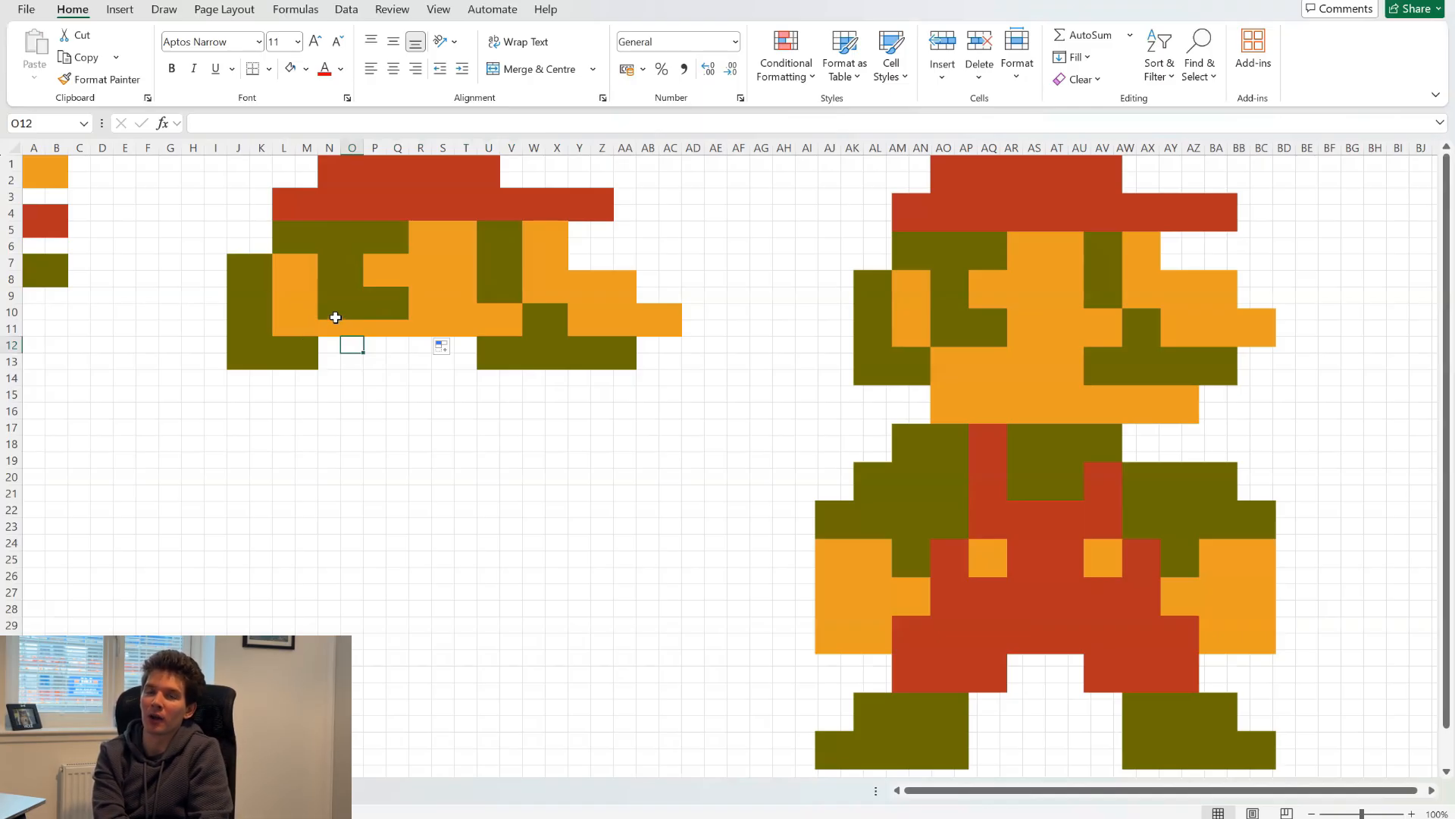
Step: Extend the green sideburn from N10:Q10 down over N11:Q11
left_click_drag(335, 317, 409, 332)
left_click(394, 357)
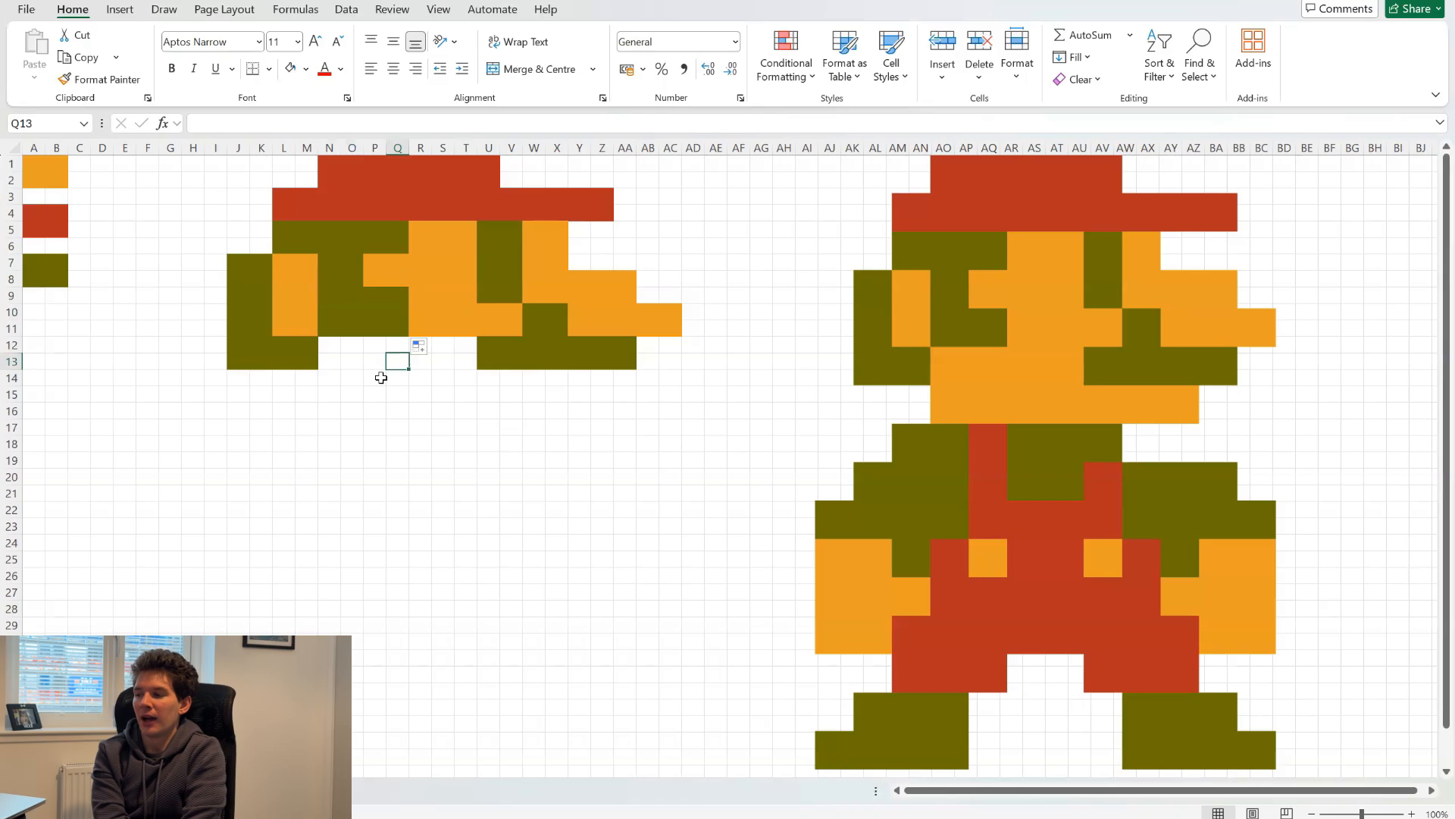
Step: Undo the green extension over N11:Q11 and extend the green of the sideburn from L12:M12 up over L11:M11
key("ctrl+z")
left_click(312, 343)
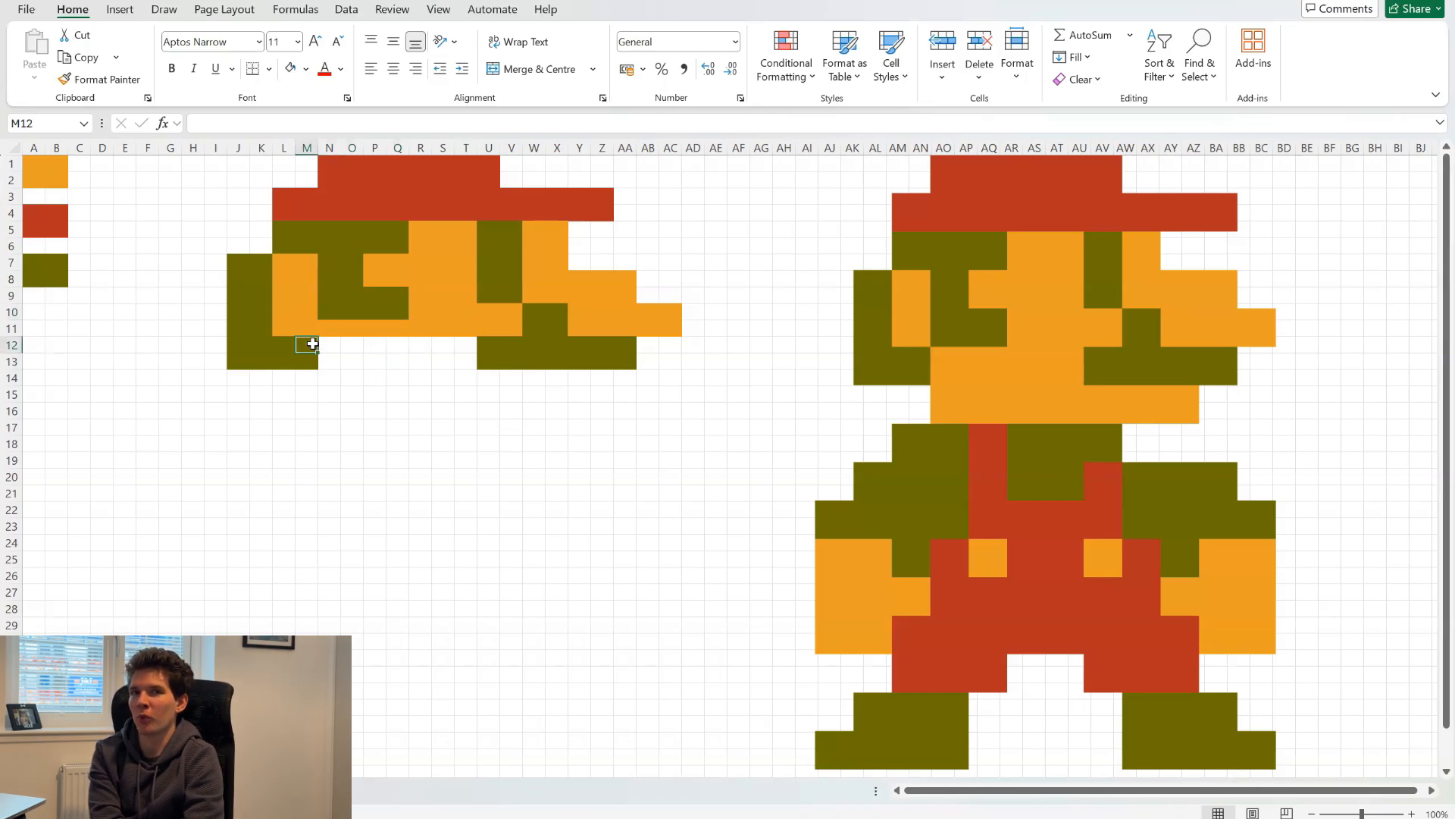
left_click_drag(320, 352, 288, 332)
left_click(265, 325)
left_click(399, 456)
Step: Slightly reduce the height of row 11
left_click(12, 319)
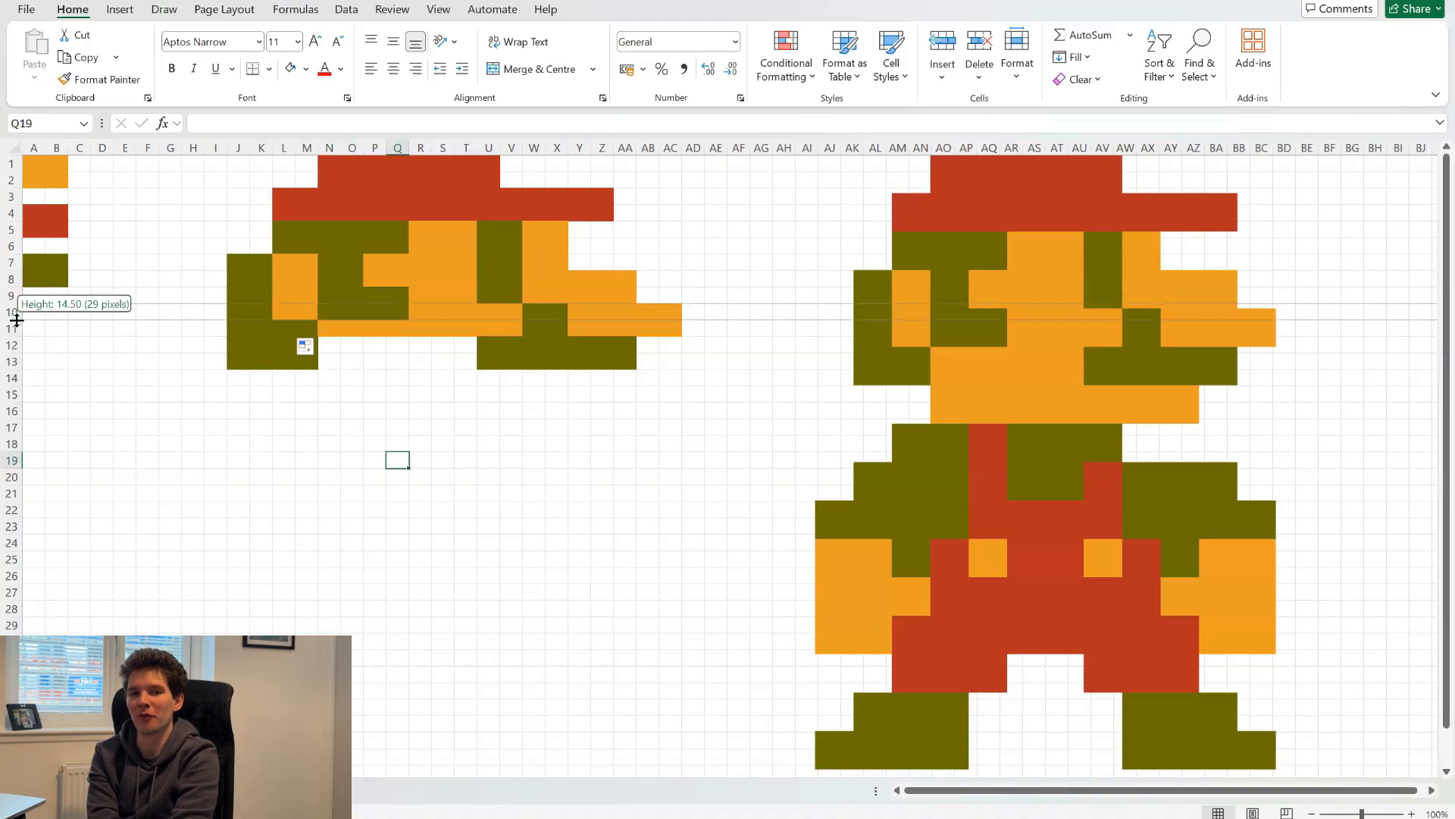
left_click_drag(12, 336, 13, 334)
left_click(170, 424)
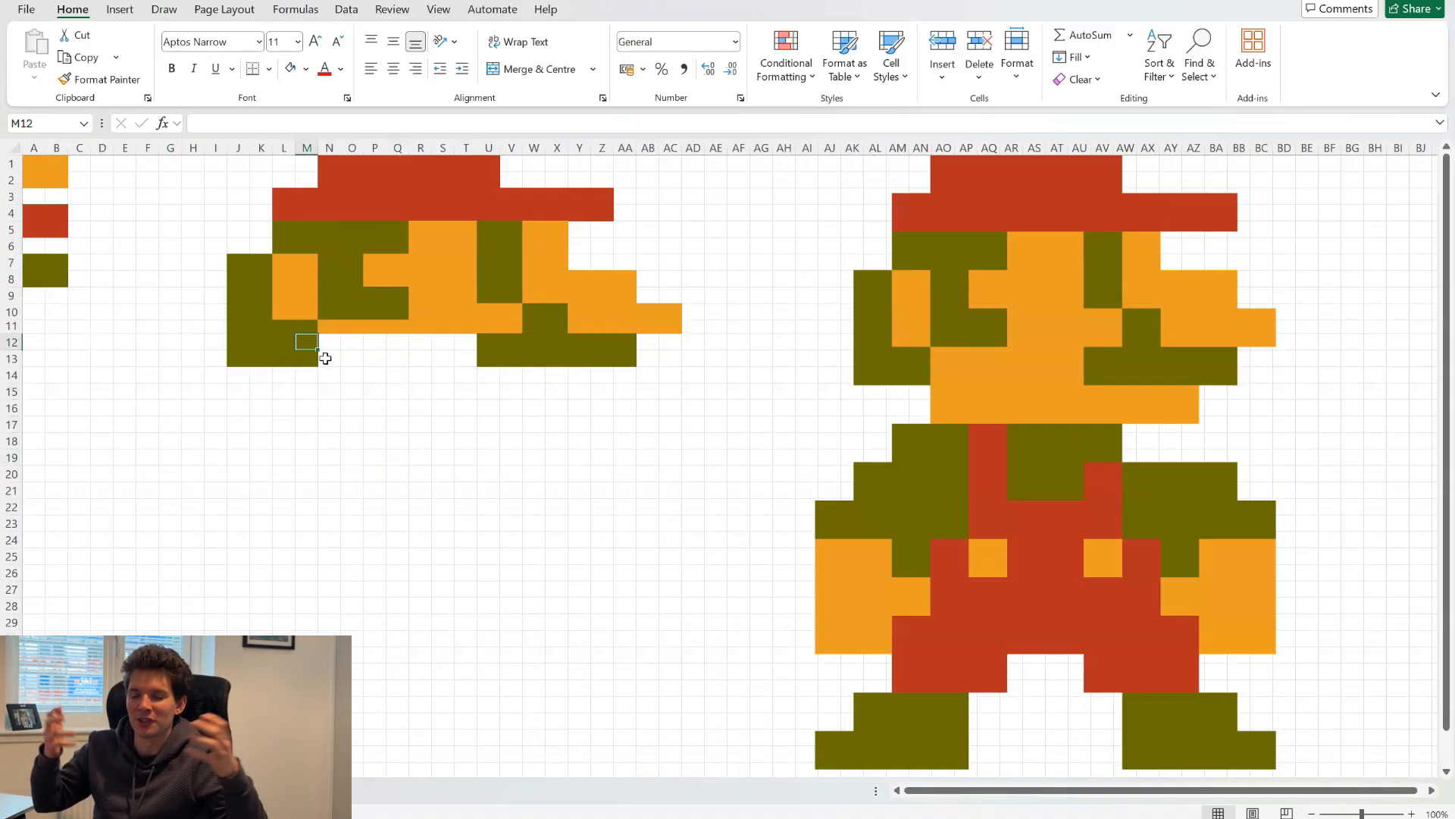
Step: Slightly narrow column M, at the edge of the sideburn
left_click(215, 376)
scroll(251, 323, "up", 10)
scroll(253, 325, "up", 2)
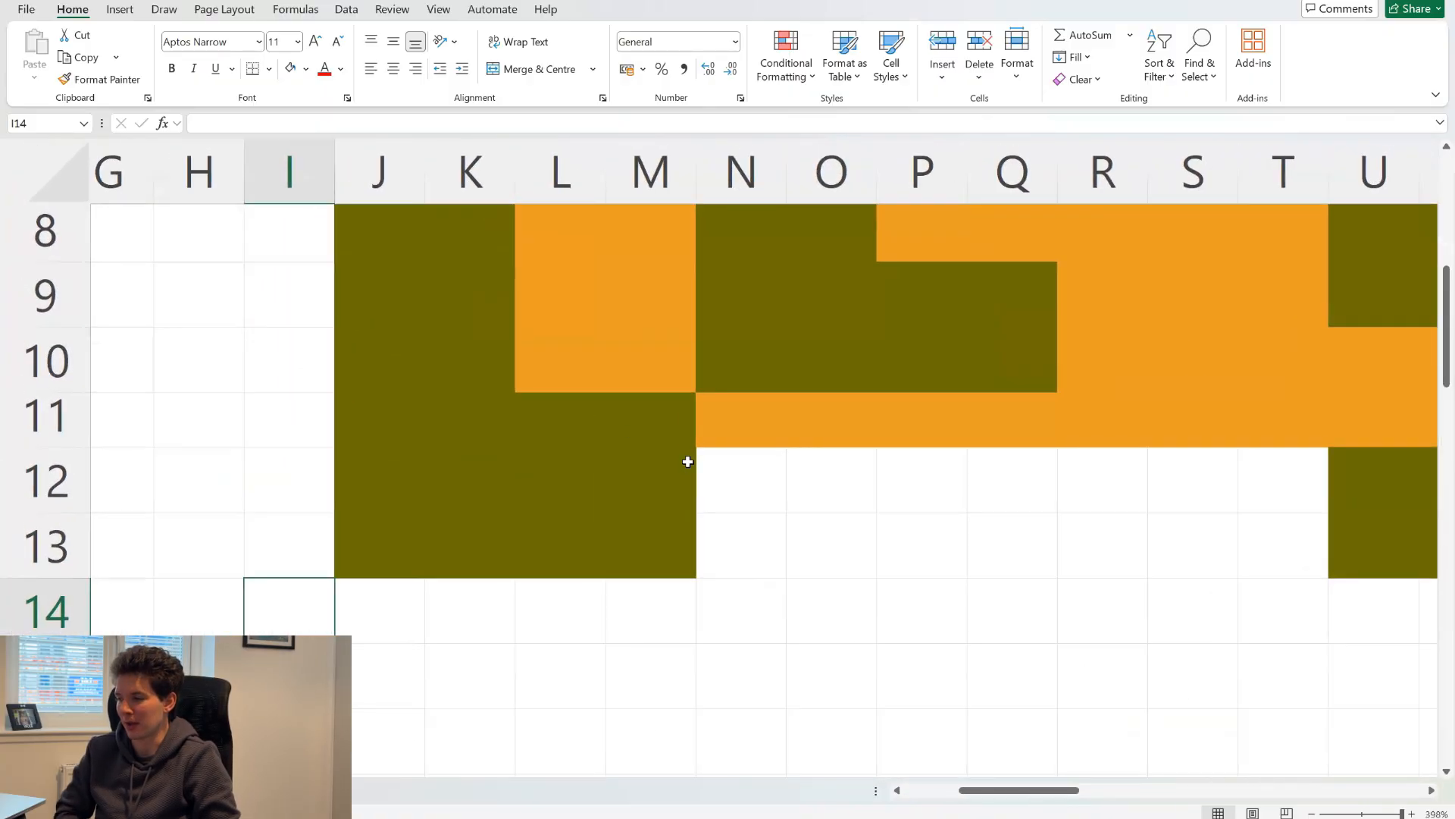
left_click(687, 461)
left_click_drag(697, 179, 691, 178)
left_click(731, 469)
left_click(721, 585)
left_click(687, 521)
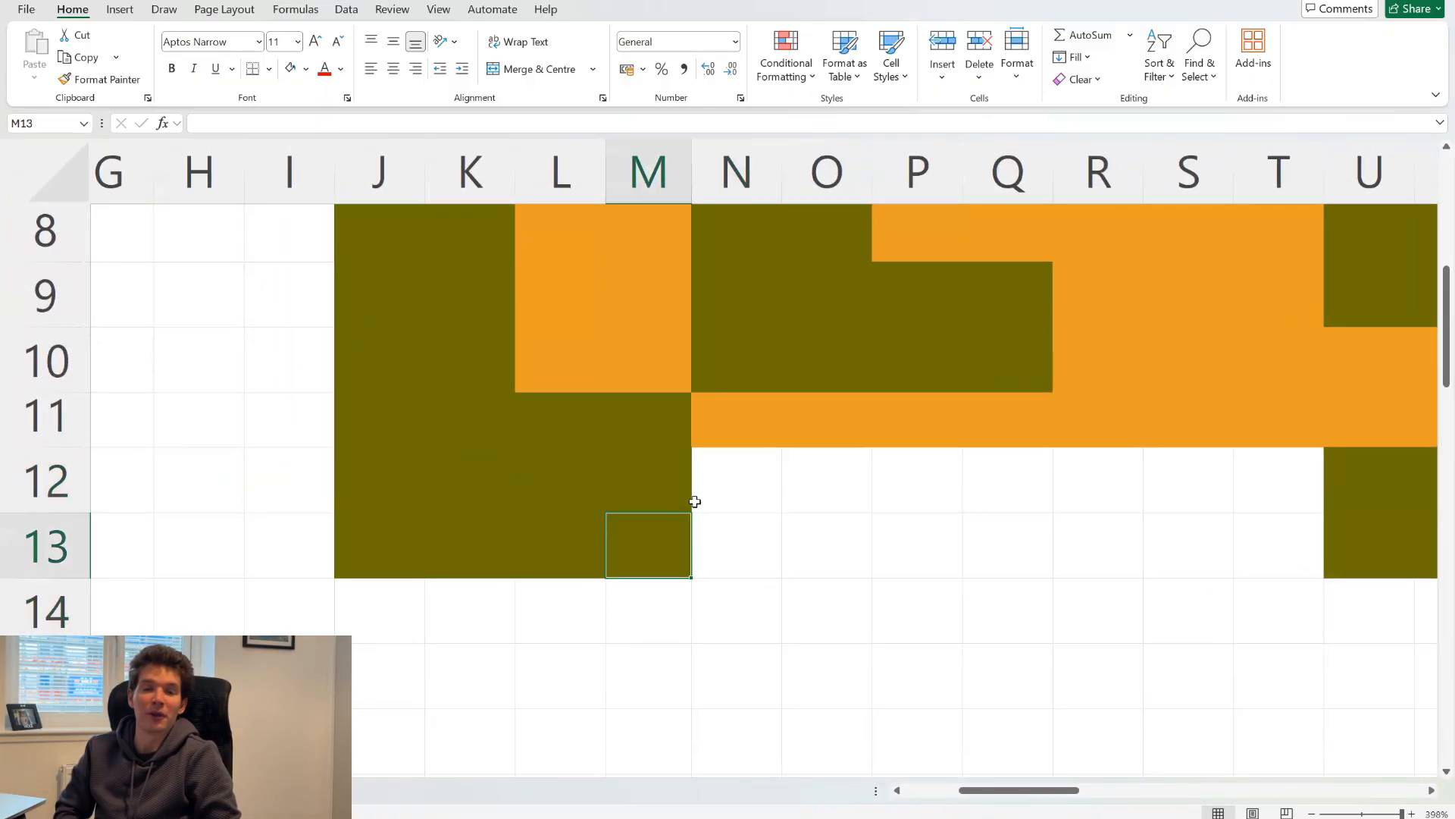
Step: Try to extend the orange from N11 down column N
left_click(728, 436)
left_click_drag(781, 447, 773, 481)
left_click(766, 581)
key("ctrl+z")
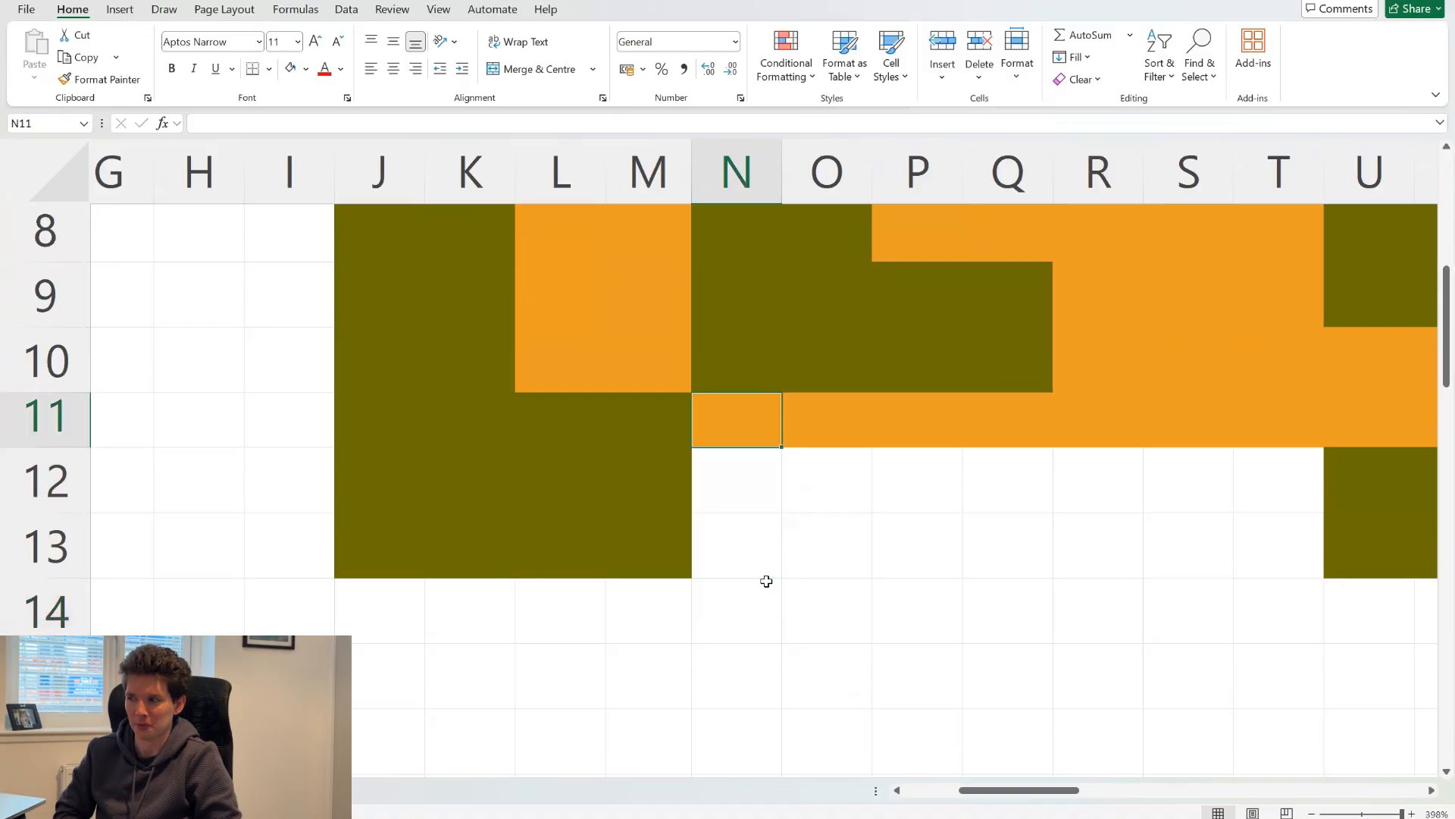
Step: Slightly reduce the height of row 13 and move the reference picture about eight columns further from the drawing
scroll(766, 581, "down", 10)
scroll(283, 358, "down", 3)
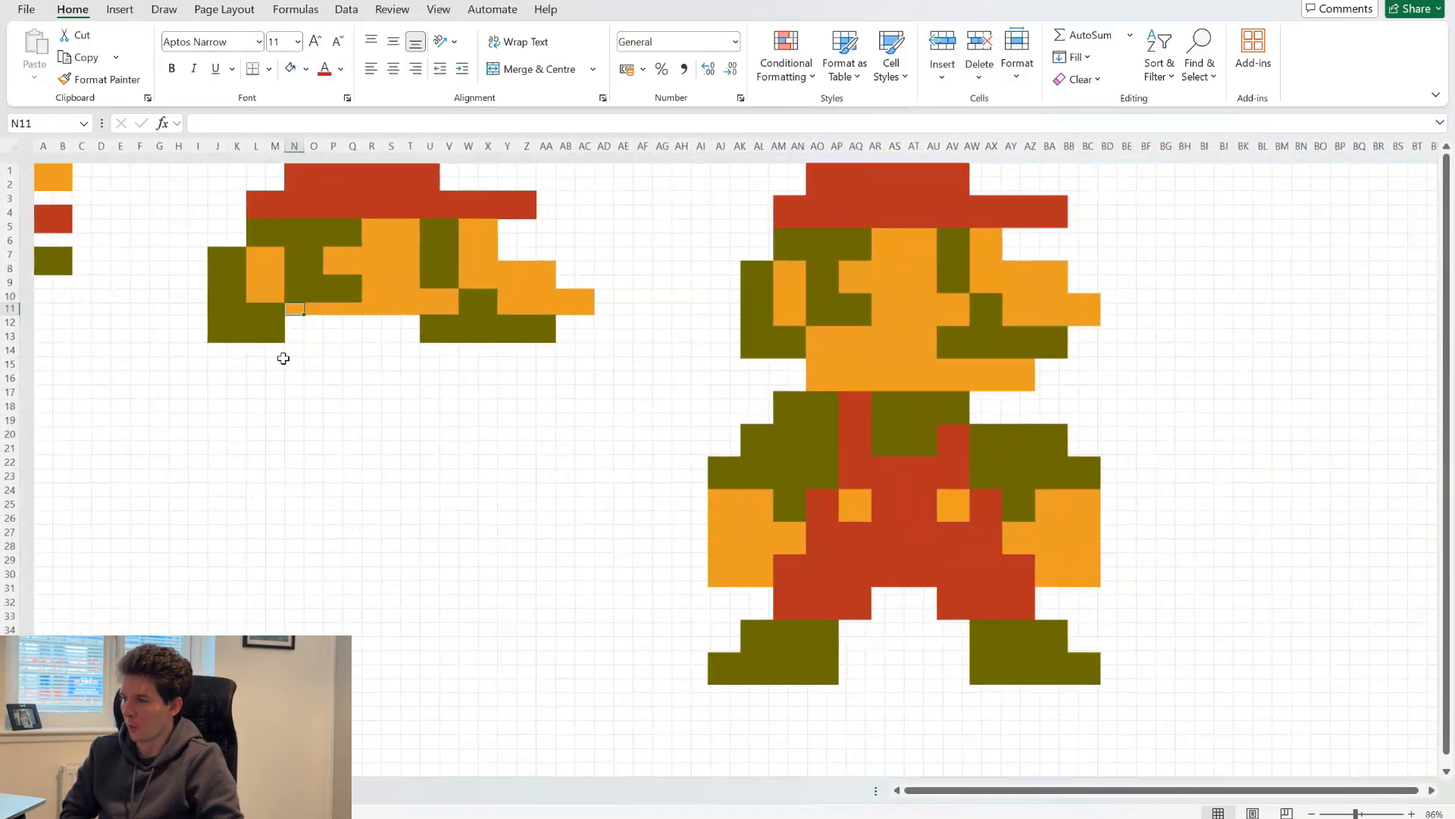
left_click_drag(12, 325, 14, 324)
left_click_drag(851, 269, 1010, 267)
scroll(344, 347, "up", 2)
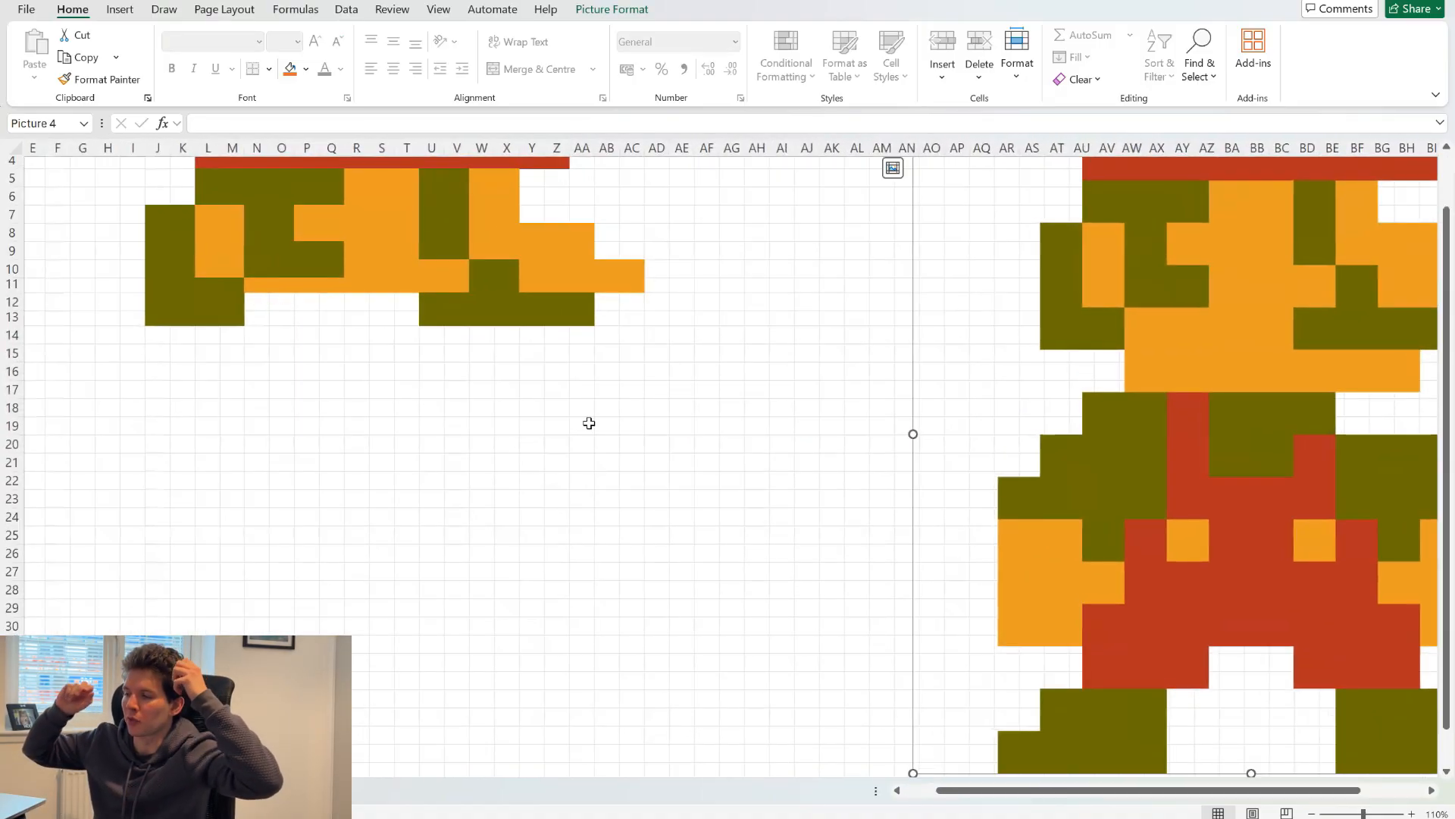
scroll(590, 422, "down", 2)
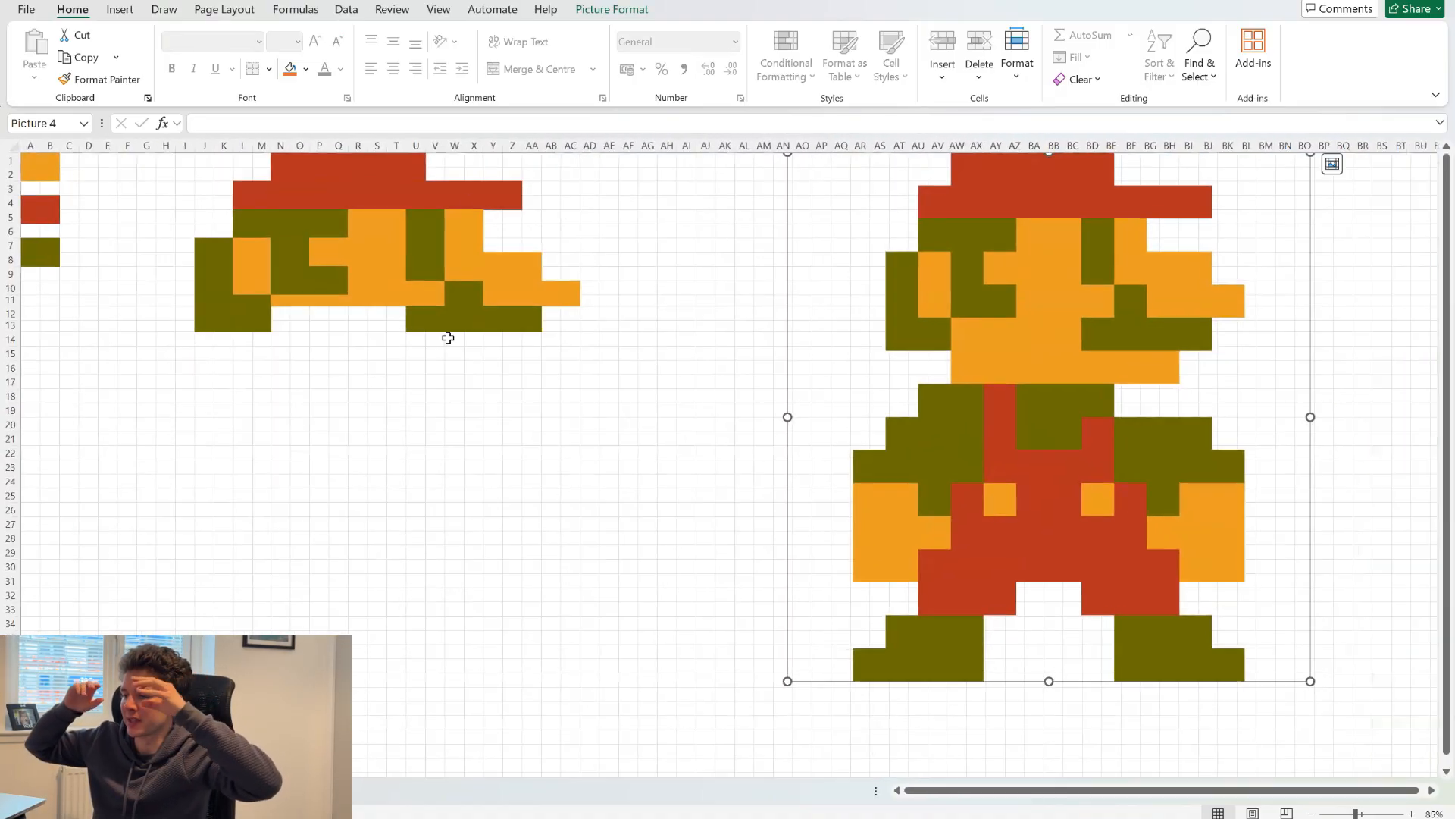
left_click(479, 291)
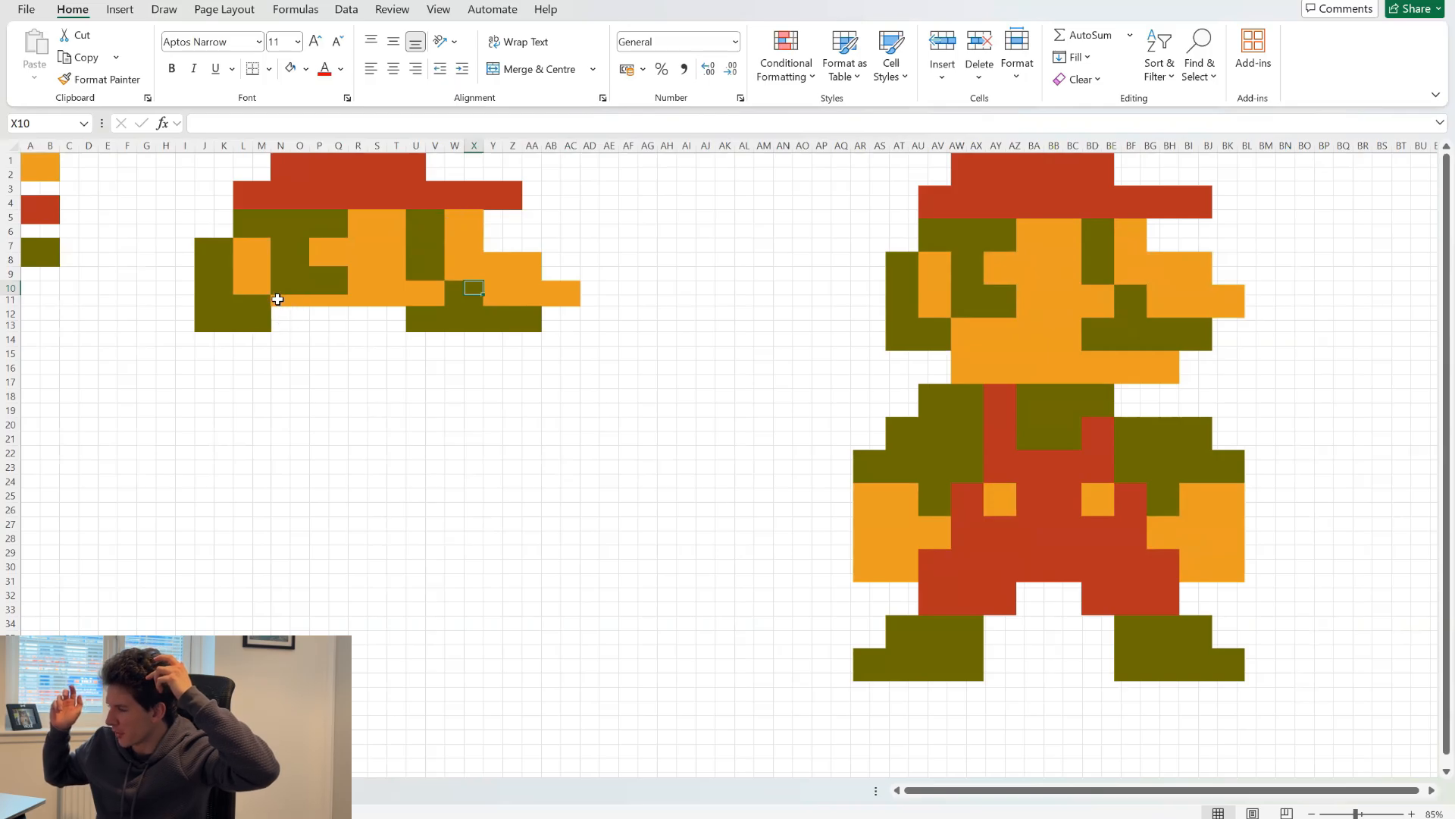
Step: Extend the orange from N11 over N11:T13 and on over N14:Y15 to form the lower face and chin
mouse_move(278, 299)
left_mouse_down()
mouse_move(397, 311)
mouse_move(397, 331)
left_mouse_up()
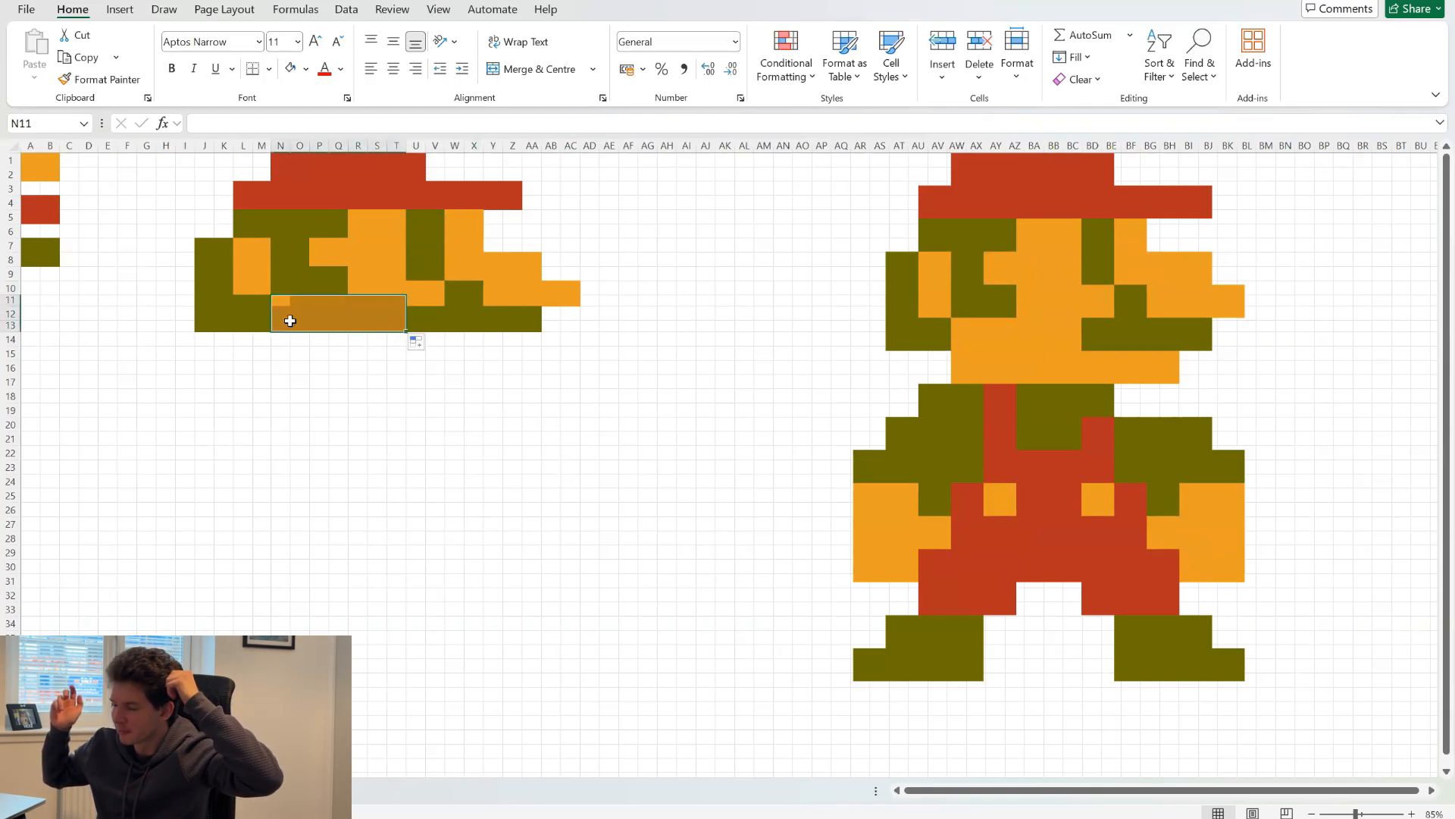
left_click(288, 322)
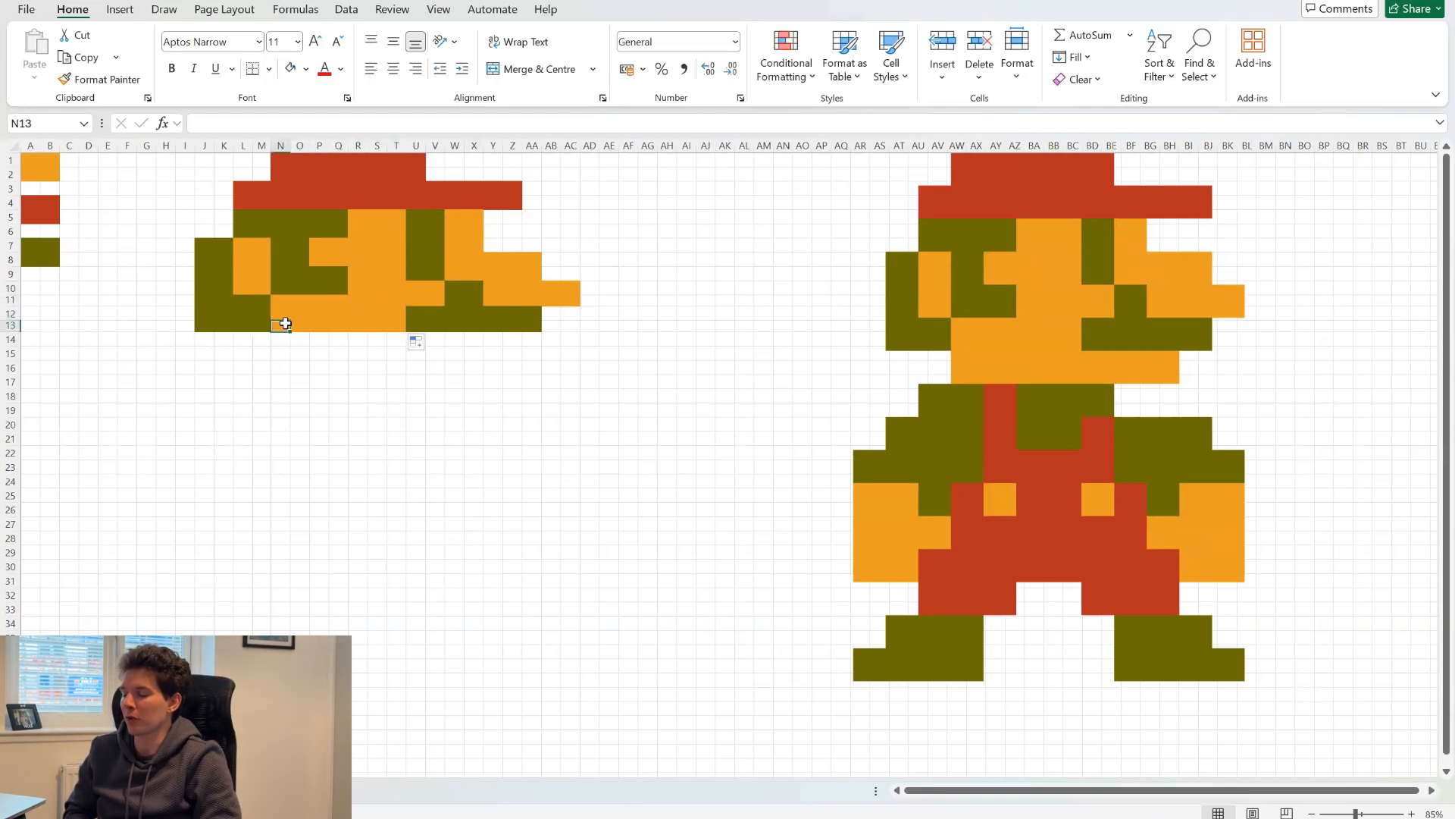
mouse_move(282, 325)
left_mouse_down()
mouse_move(396, 331)
mouse_move(403, 357)
mouse_move(400, 338)
mouse_move(406, 357)
mouse_move(532, 356)
mouse_move(498, 356)
left_mouse_up()
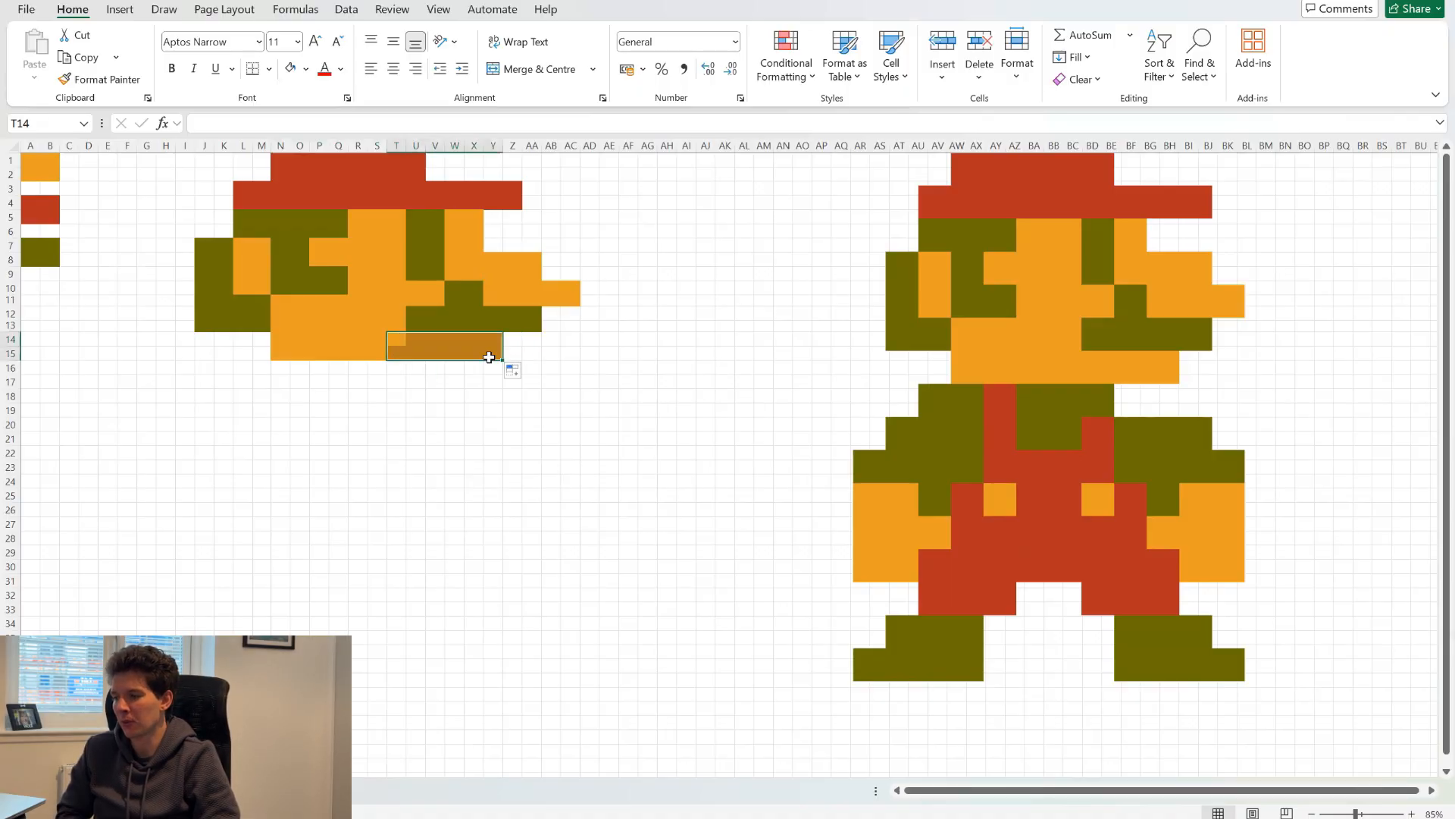
left_click(376, 396)
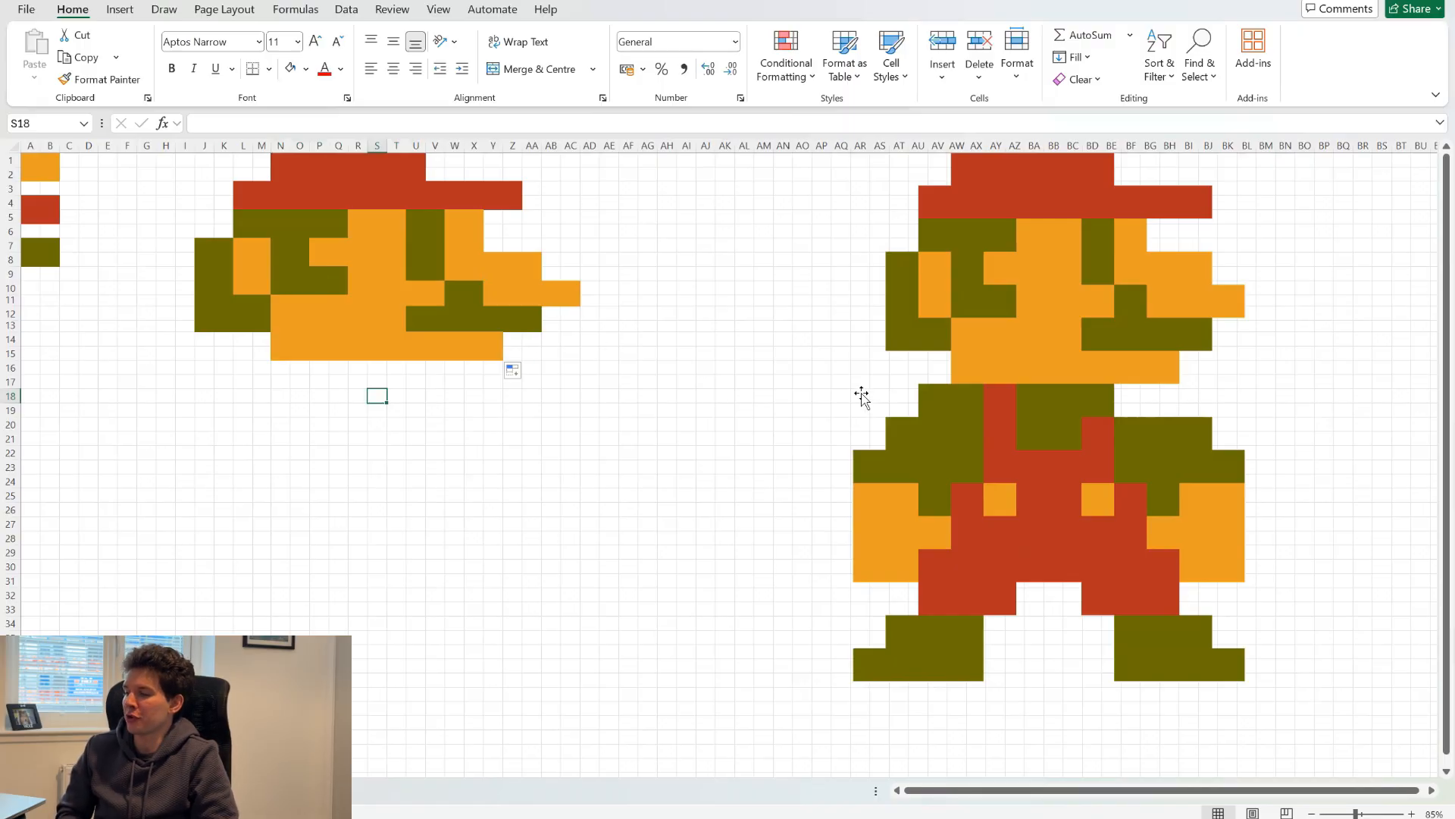
Step: Copy the green block L12:M13 below the chin and fill L16:O17 with it for the shoulder
left_click_drag(277, 355, 257, 311)
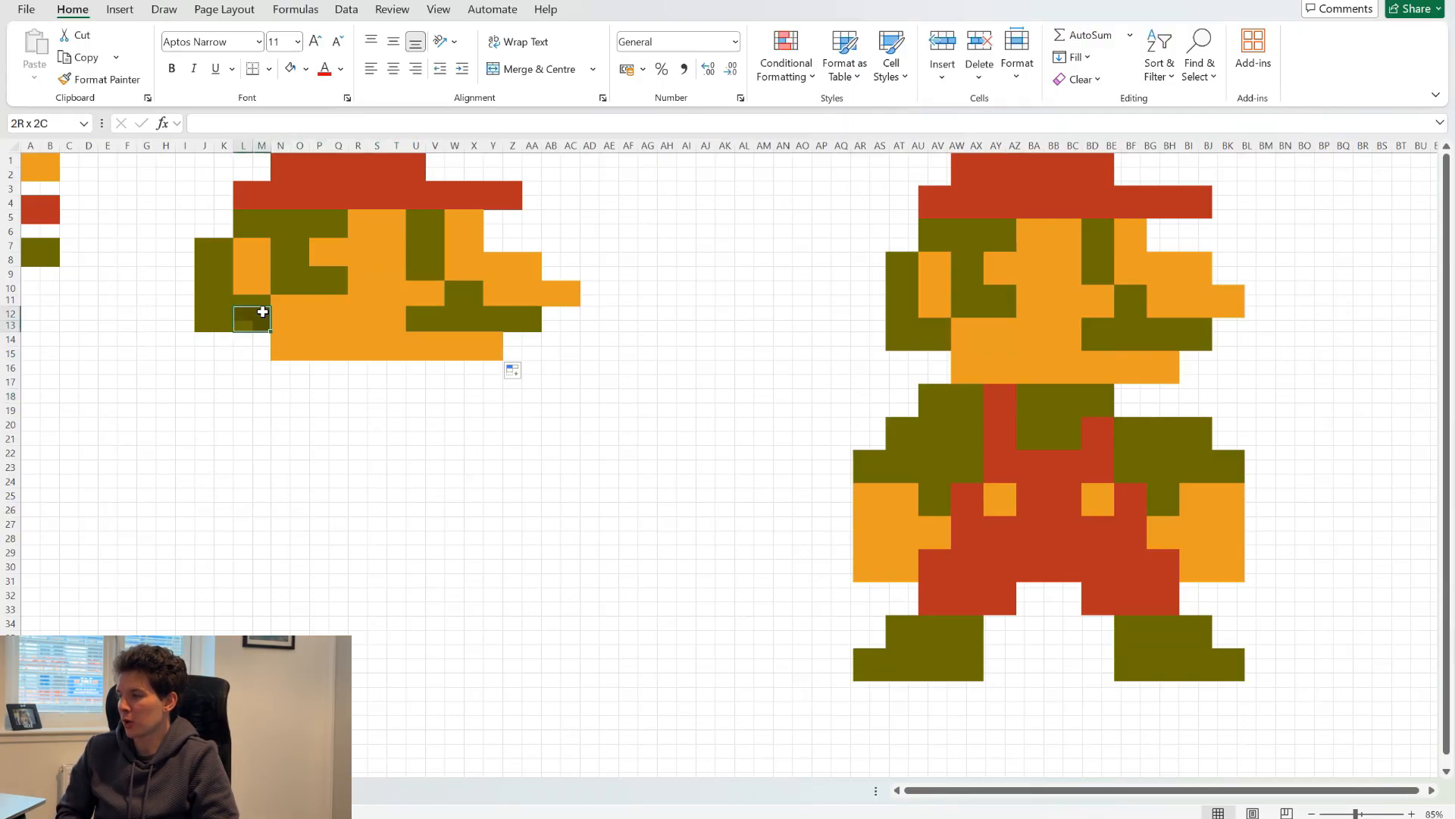
key("ctrl+c")
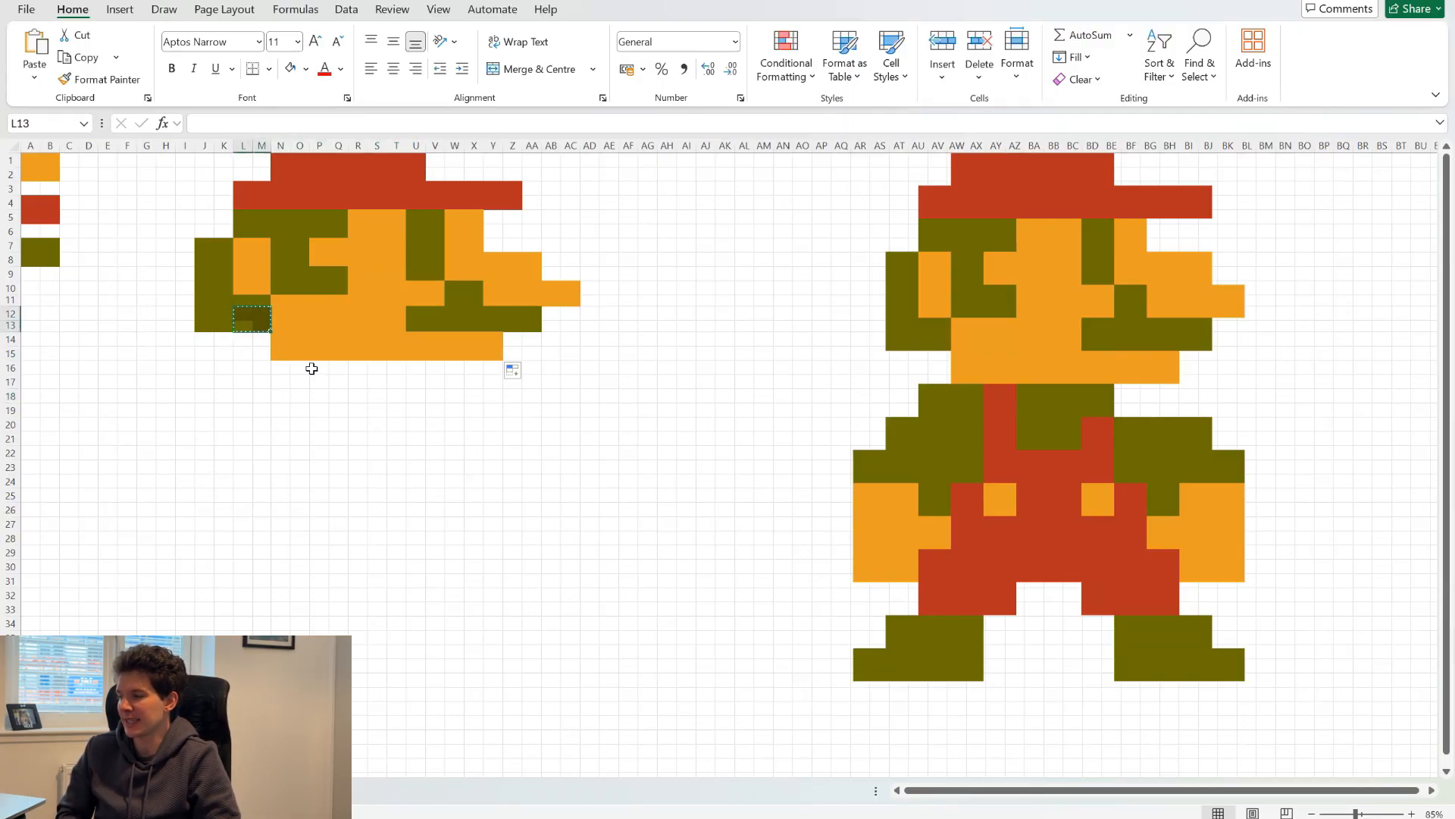
left_click_drag(280, 367, 238, 384)
key("ctrl+v")
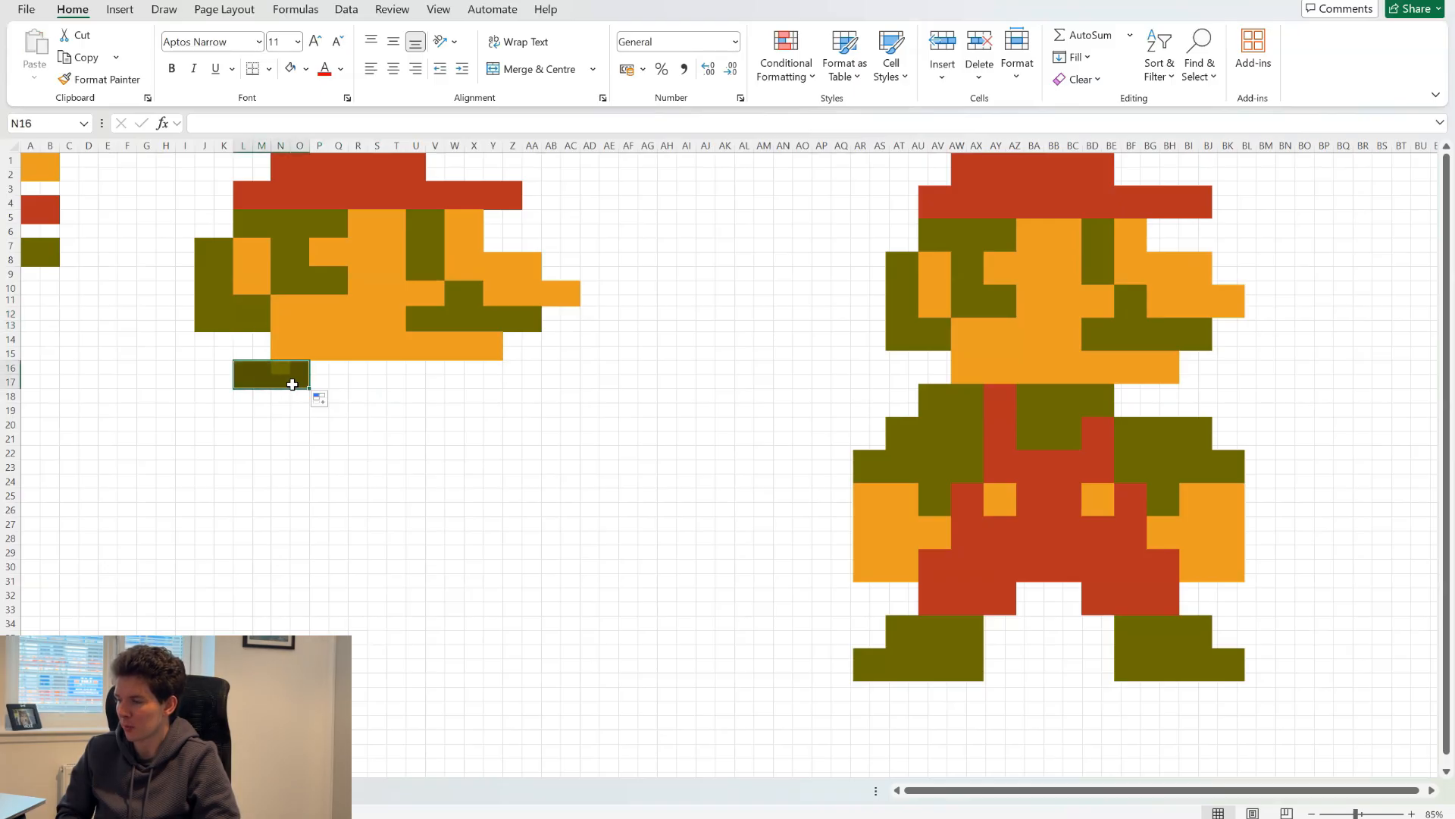
Step: Copy the red palette colour into P16:Q17 for the strap and fill R16:V17 with the shirt's green
left_click(48, 216)
key("ctrl+c")
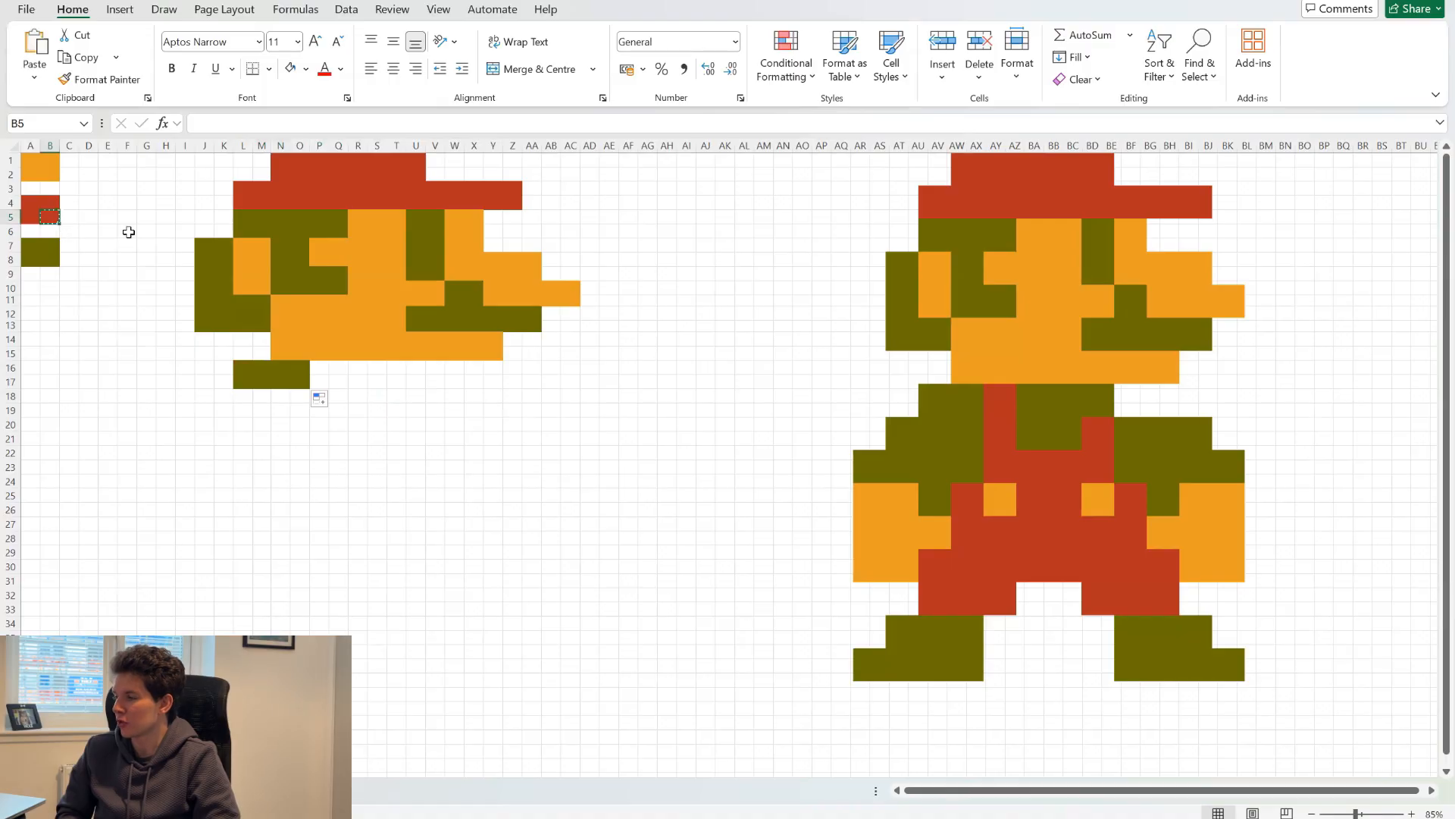
left_click_drag(322, 366, 439, 390)
key("ctrl+v")
key("ctrl+c")
key("ctrl+v")
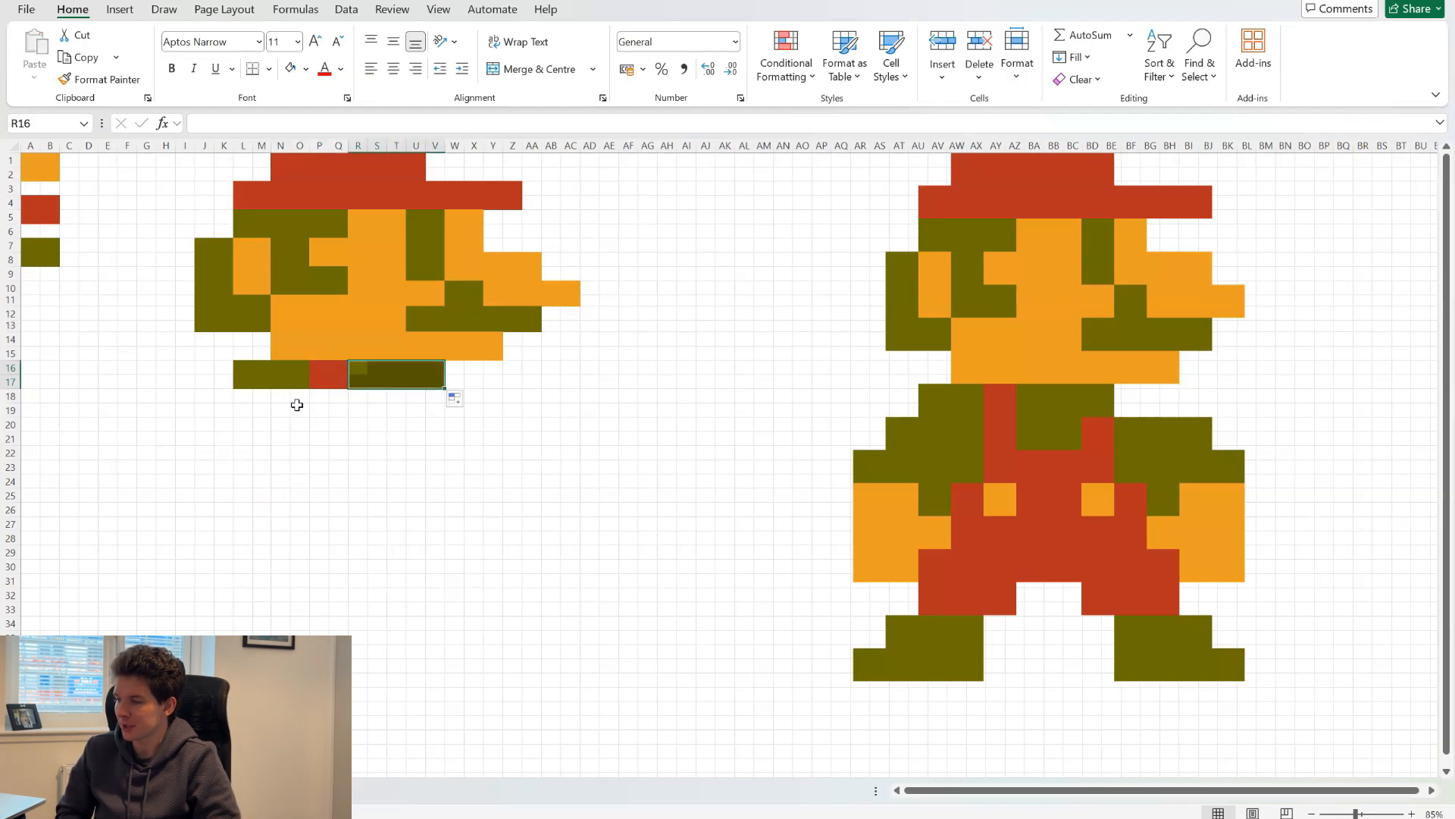
Step: Copy the green block L16:M17 to J18:K19 and extend it across to O19 for the upper sleeve
left_click_drag(241, 368, 259, 382)
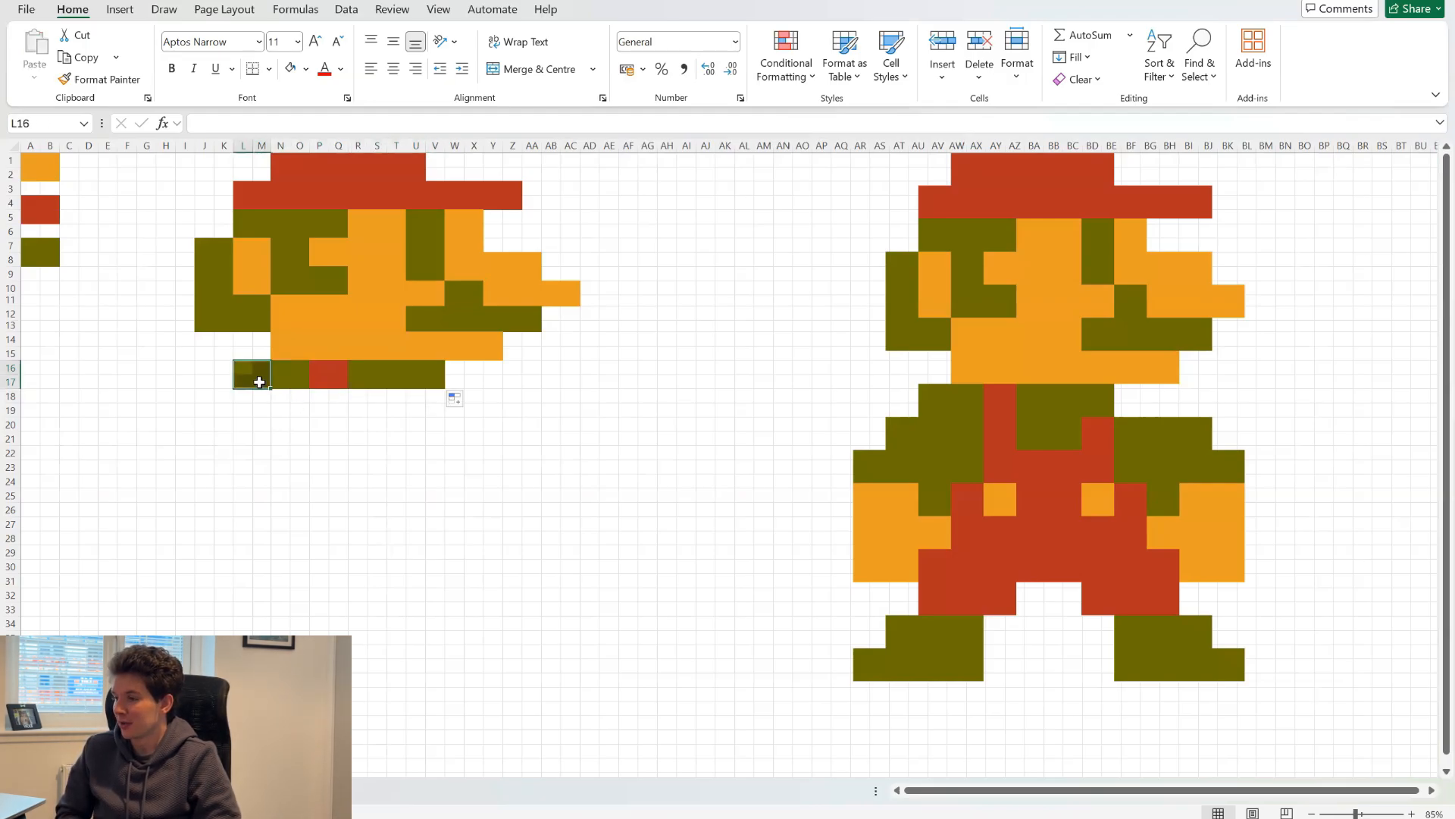
key("ctrl+c")
left_click(204, 395)
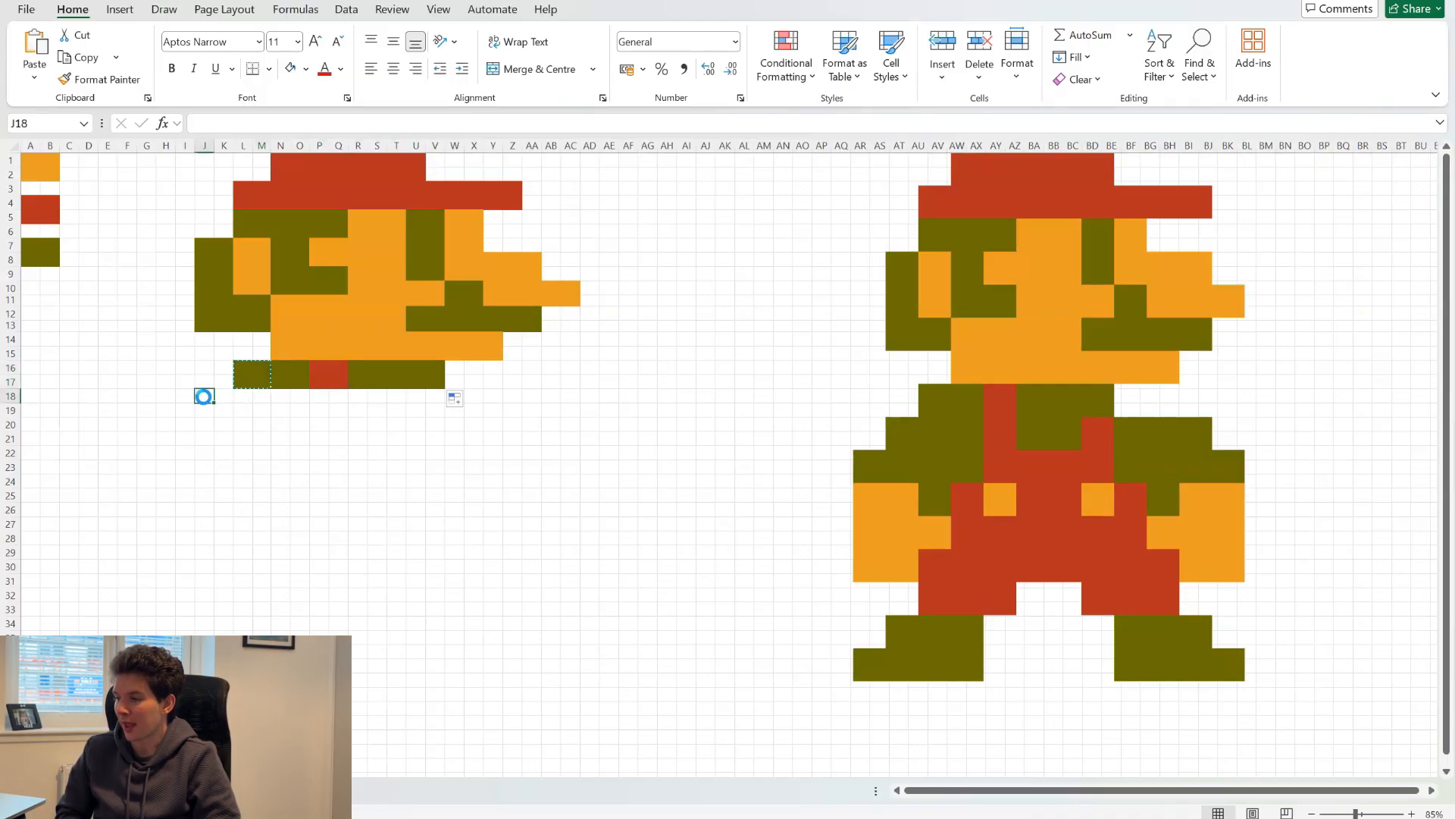
left_click_drag(204, 395, 222, 405)
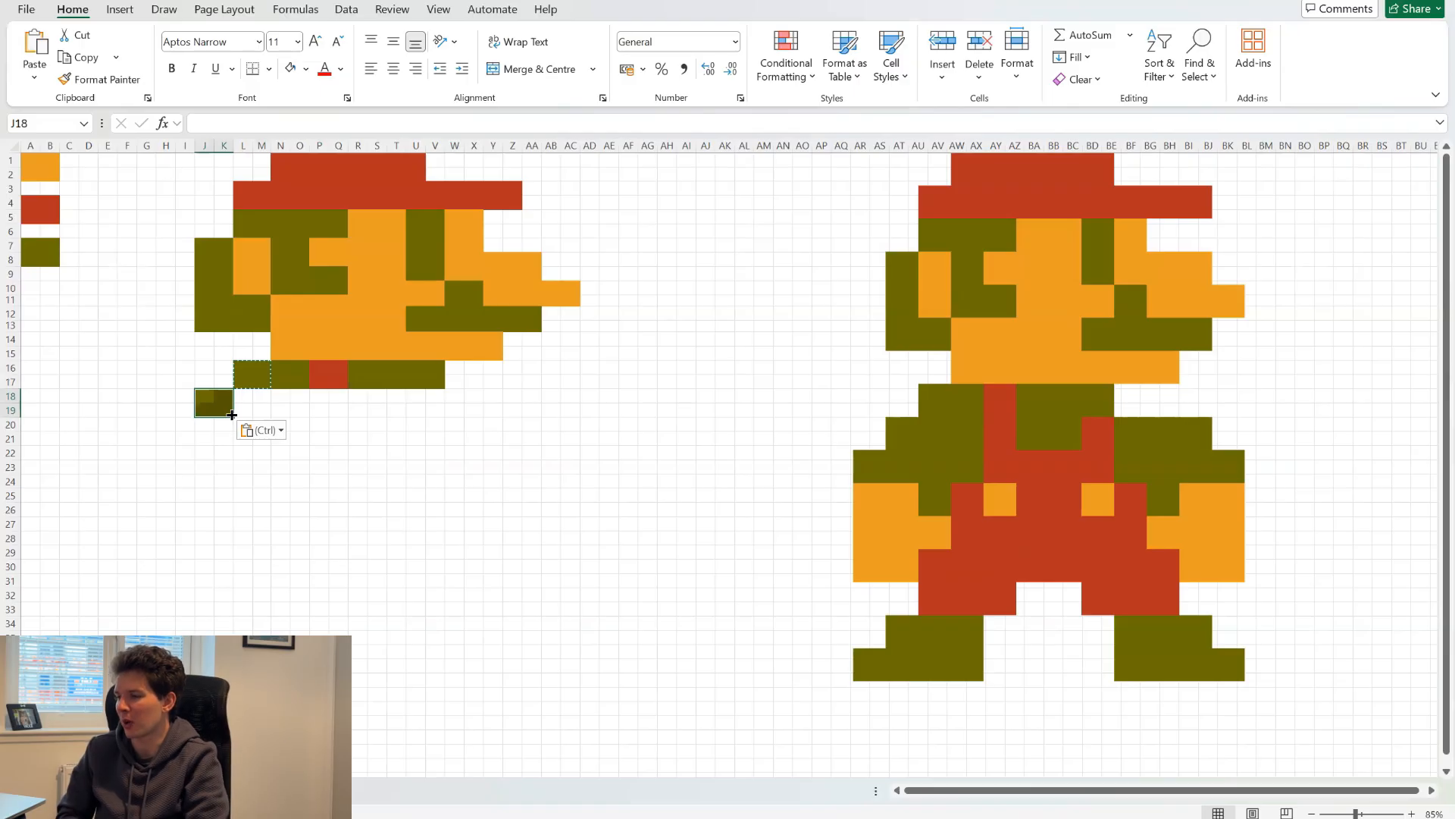
left_click_drag(231, 416, 443, 391)
Step: Fill P18:Q21, U18:V19 and R20:V21 red for the straps and bib, and extend the green between them over R18:T19
left_click(336, 441)
left_click(414, 423)
left_click(377, 409)
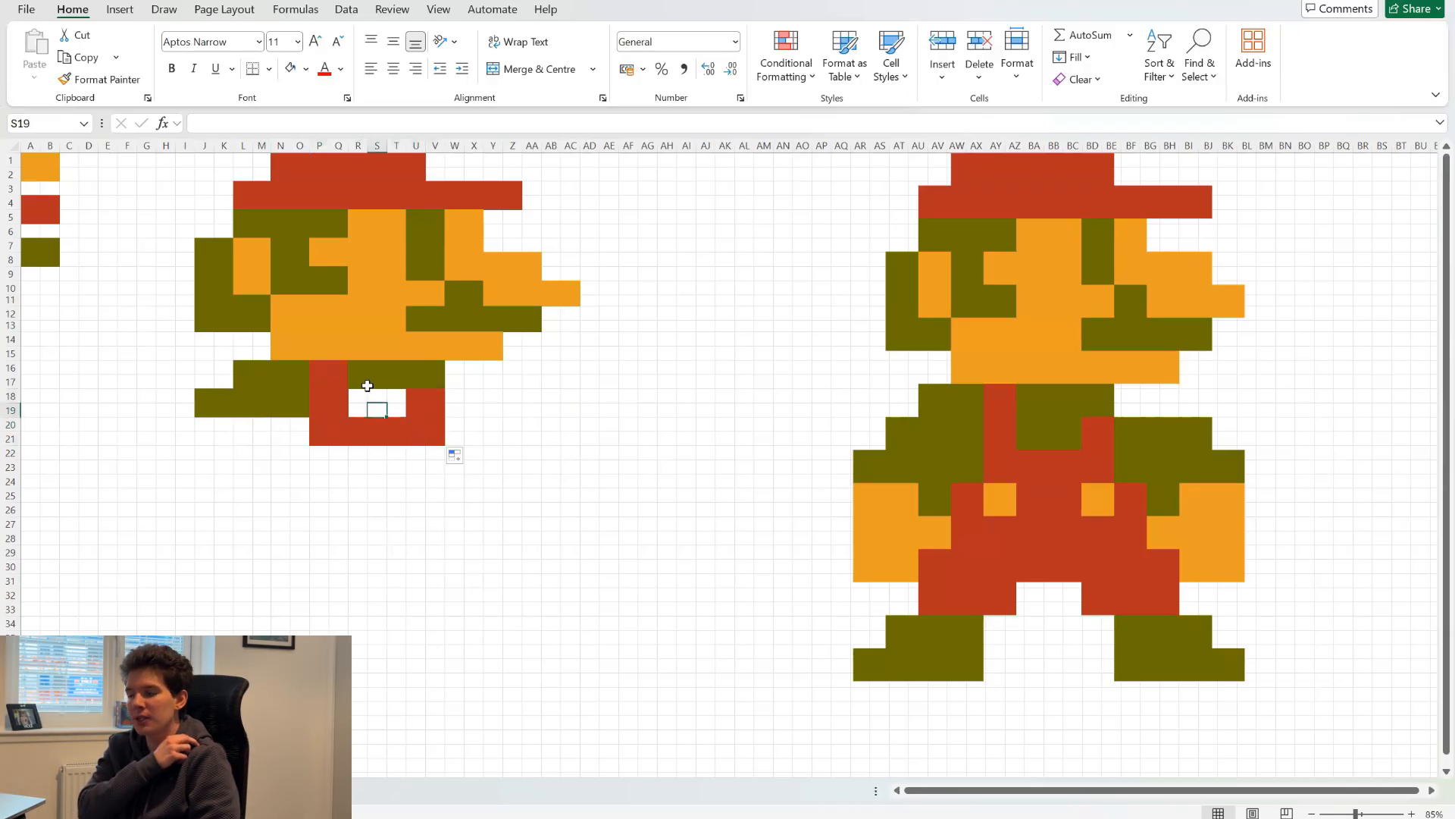
left_click_drag(357, 368, 406, 415)
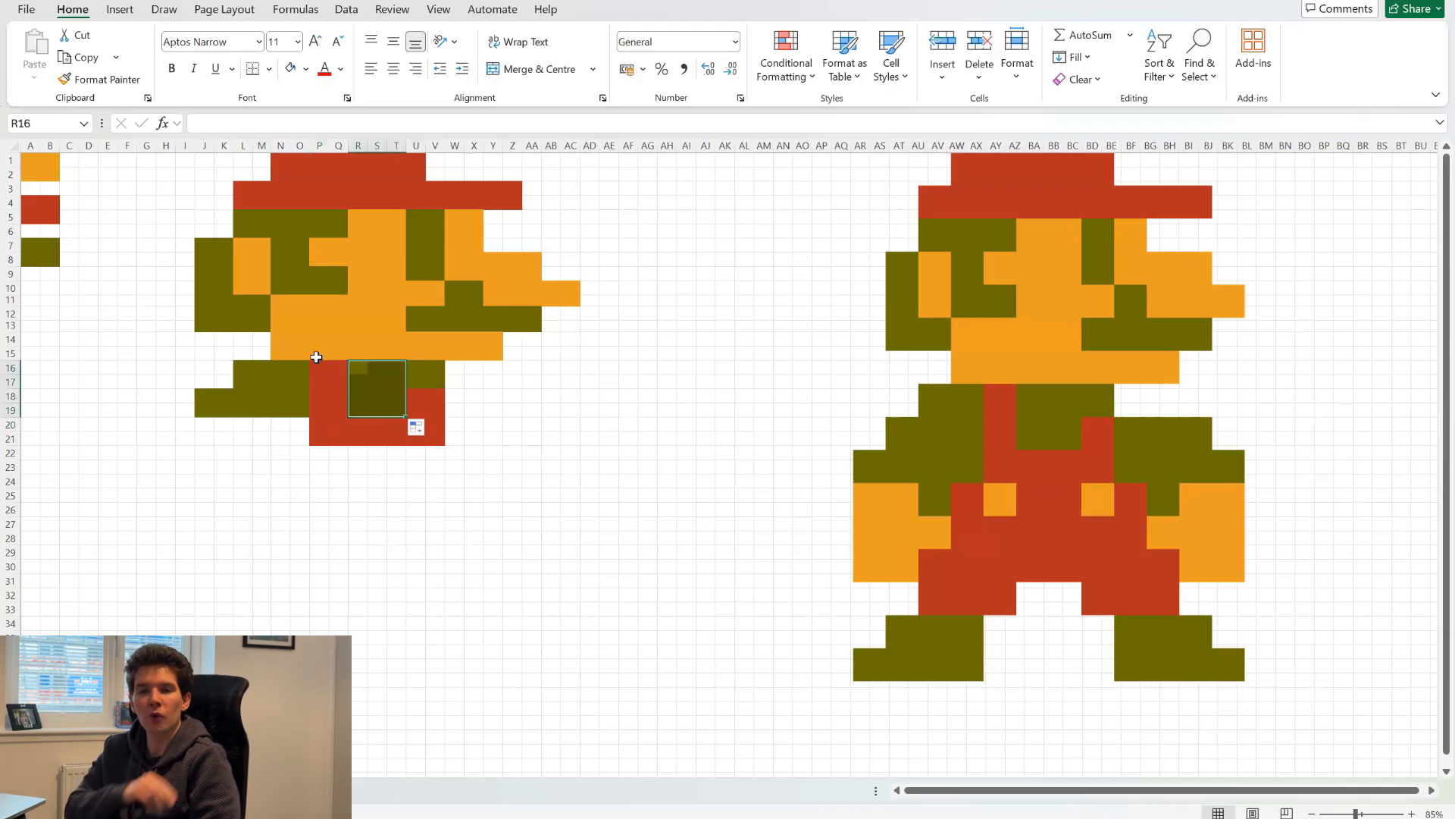
left_click(316, 357)
Step: Copy the orange palette colour into P22:Q23 and U22:V23 for the two overall buttons
left_click(51, 172)
key("ctrl+c")
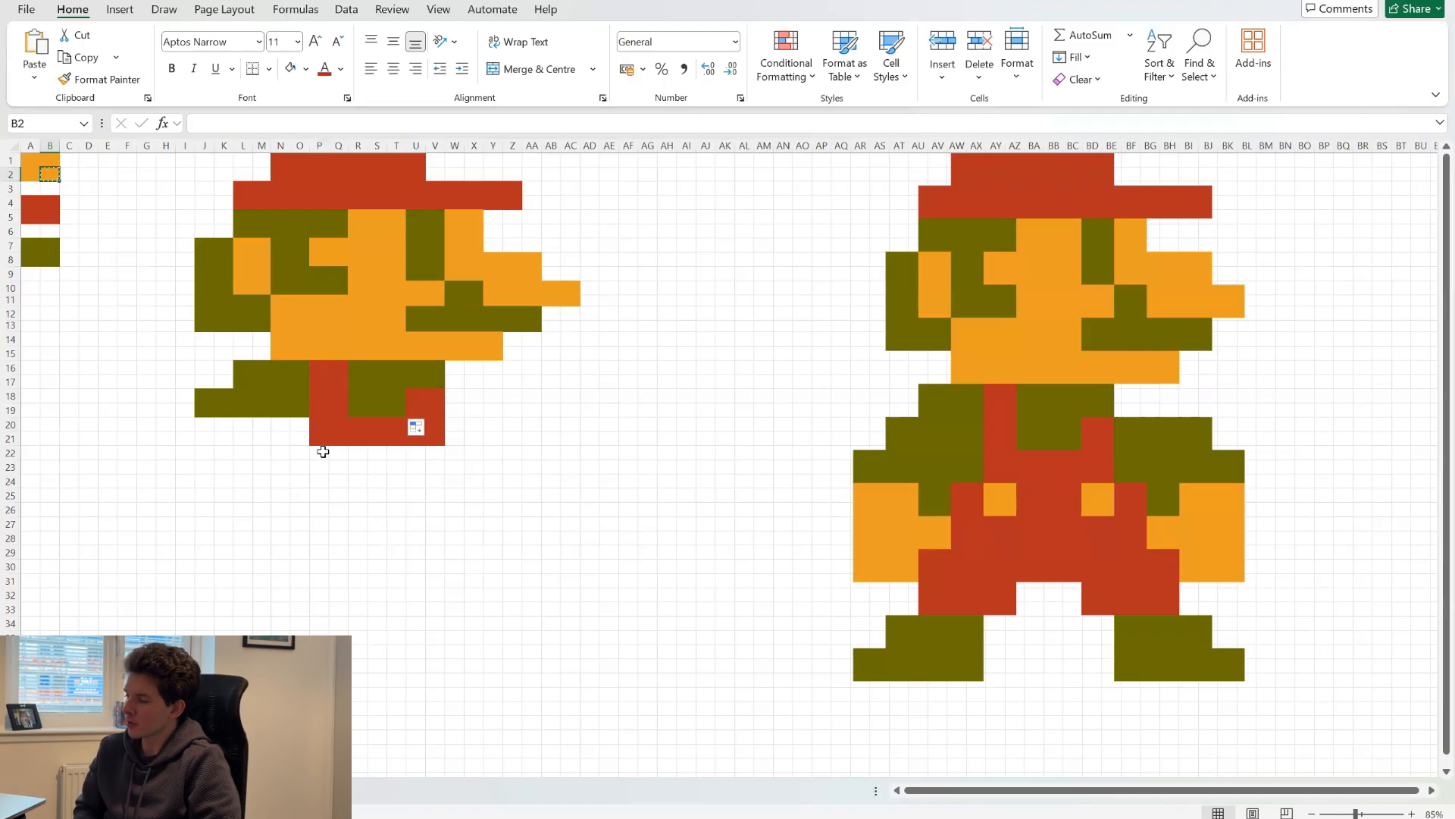
left_click_drag(323, 452, 434, 467)
key("ctrl+v")
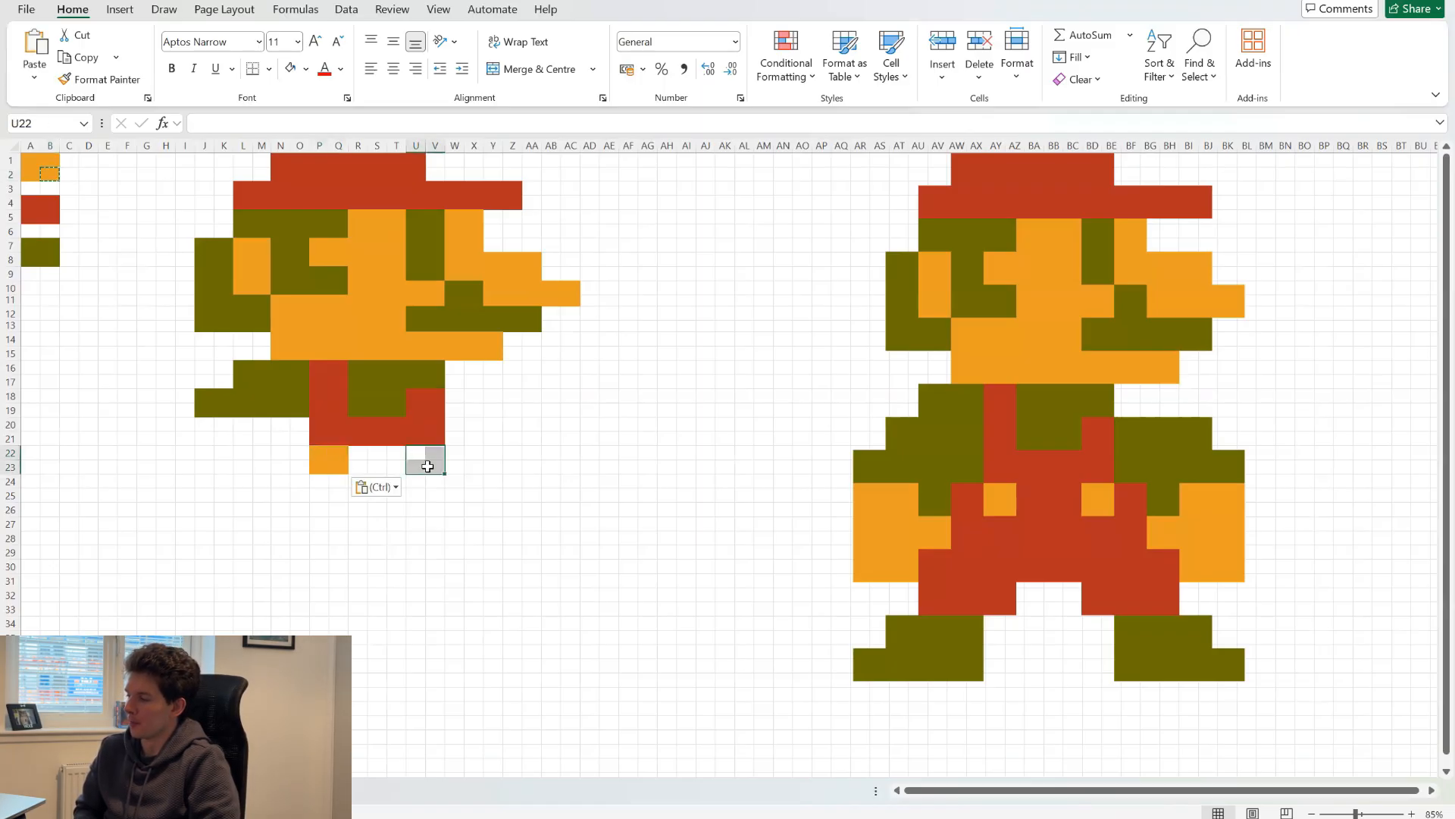
key("ctrl+v")
Step: Extend the red between the buttons over R22:T23 and copy it to N22:O23 and W22:X23 on their outer sides
mouse_move(360, 439)
left_mouse_down()
mouse_move(383, 438)
mouse_move(402, 472)
mouse_move(377, 462)
left_mouse_up()
key("ctrl+c")
left_click_drag(282, 452, 299, 462)
key("ctrl+v")
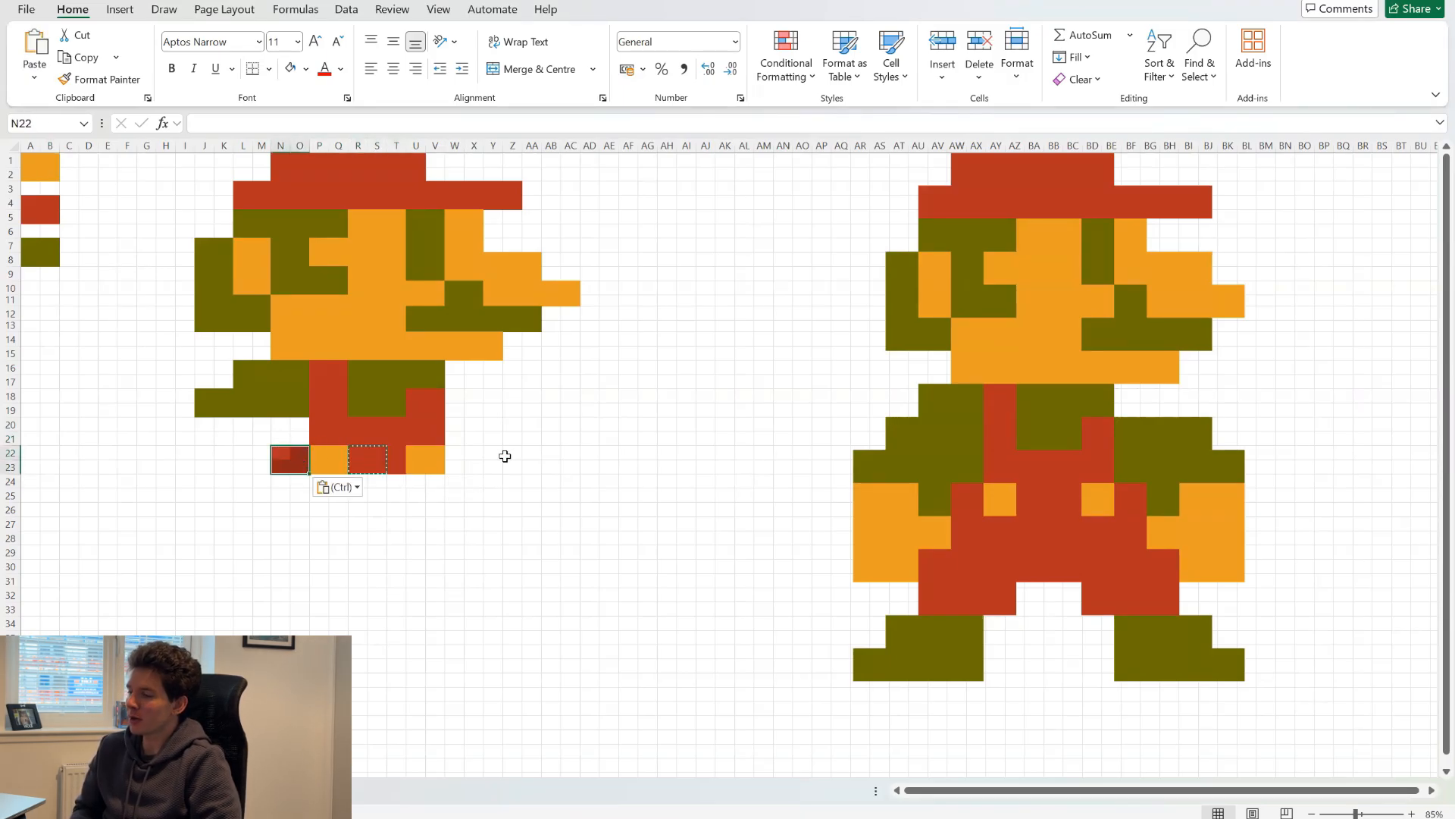
left_click_drag(455, 451, 478, 466)
key("ctrl+v")
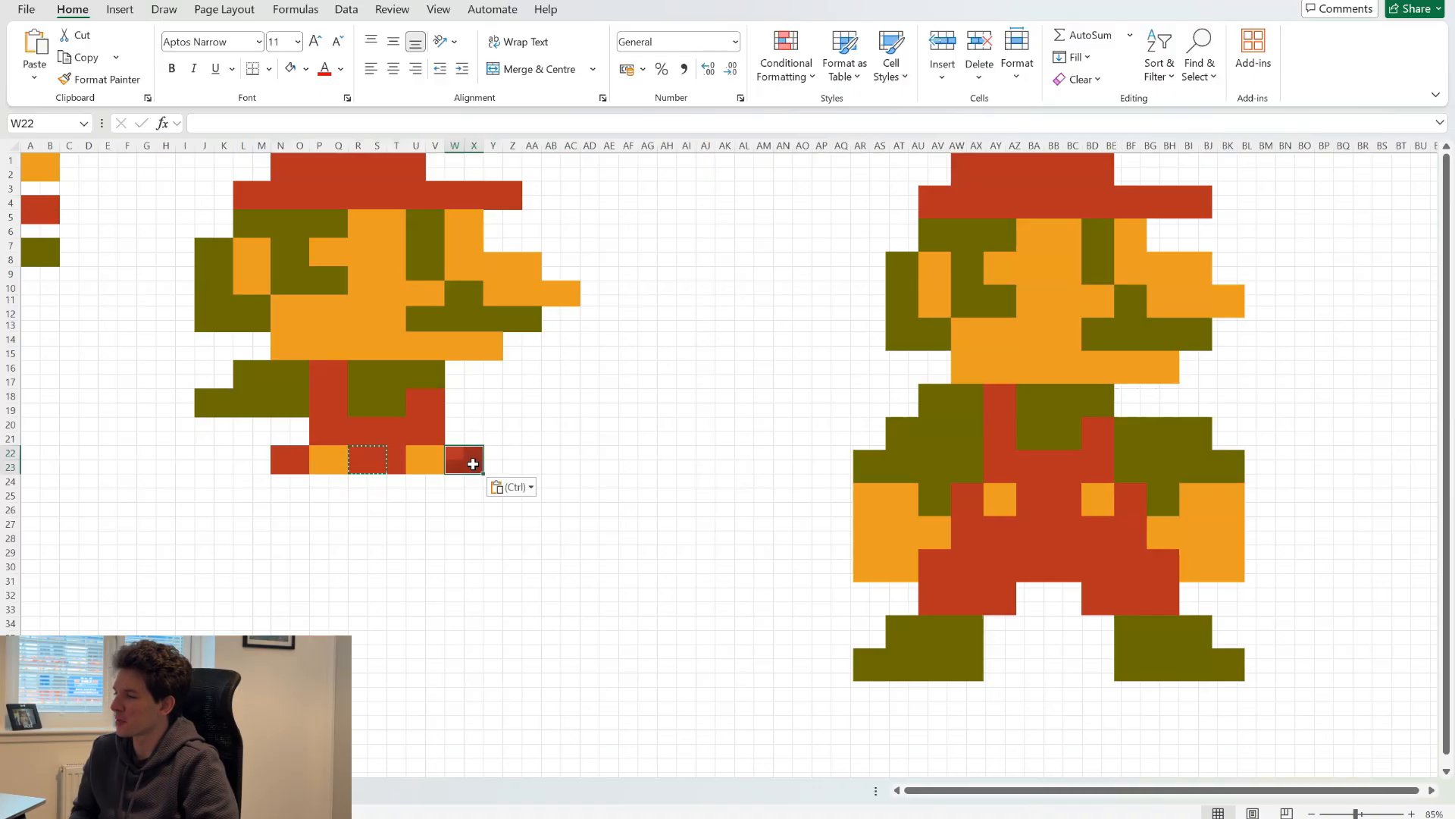
Step: Copy the shirt's green beside the bib and extend it over W18:AB19, W20:AD21 and Y22:Z23 to form the sleeve
left_click_drag(432, 370, 521, 473)
key("ctrl+c")
left_click(454, 398)
key("ctrl+v")
double_click(533, 423)
left_click(499, 413)
double_click(534, 422)
left_click(513, 422)
left_click(531, 426)
left_click(504, 436)
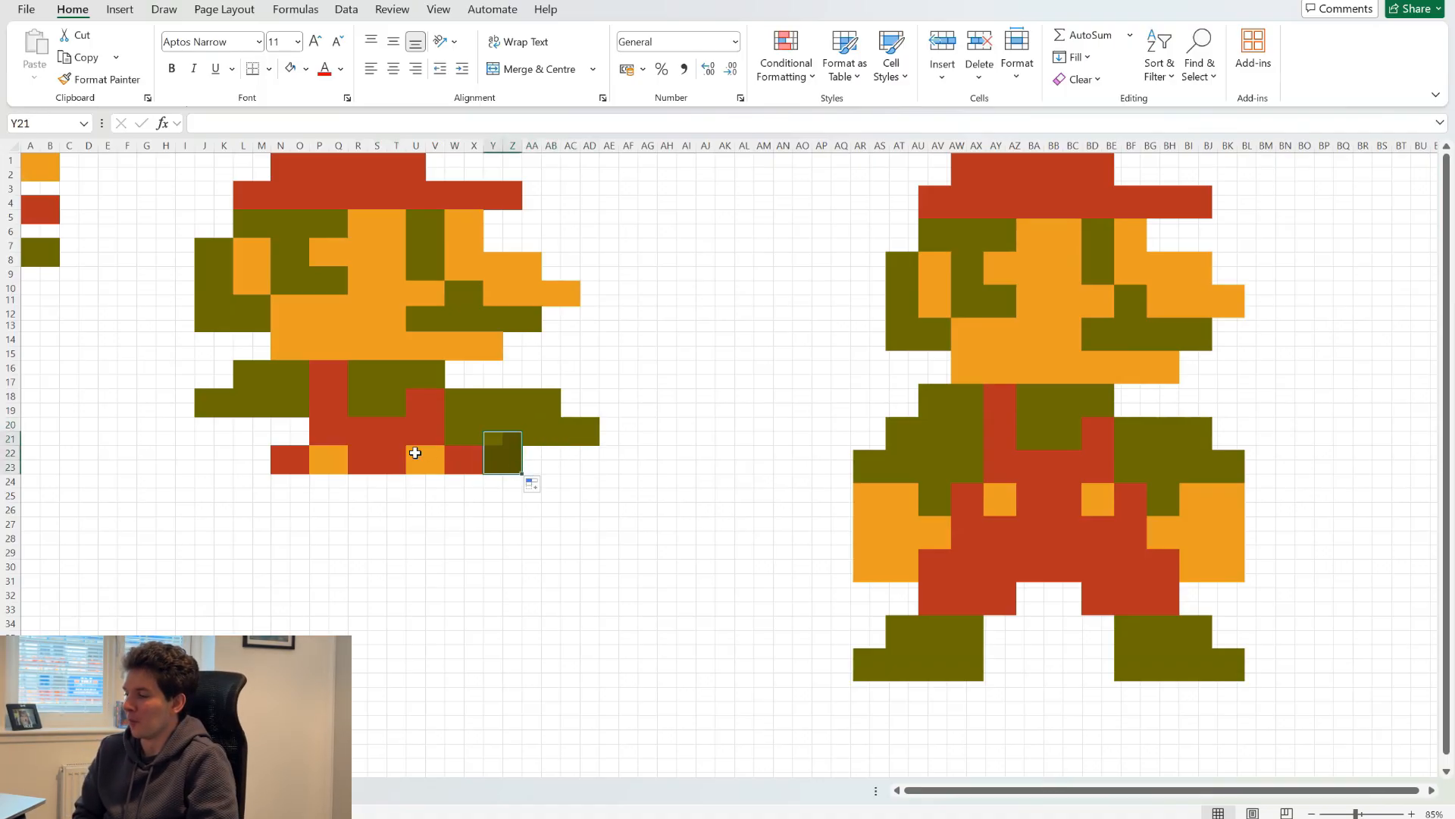
Step: Copy the orange button U22:V23 to the sleeve's end and extend it over AA22:AD27 and Y24:Z25 to form the hand
left_click_drag(415, 452, 426, 461)
key("ctrl+c")
left_click_drag(527, 454, 599, 526)
key("ctrl+v")
left_click(539, 489)
left_click(543, 511)
left_click(550, 525)
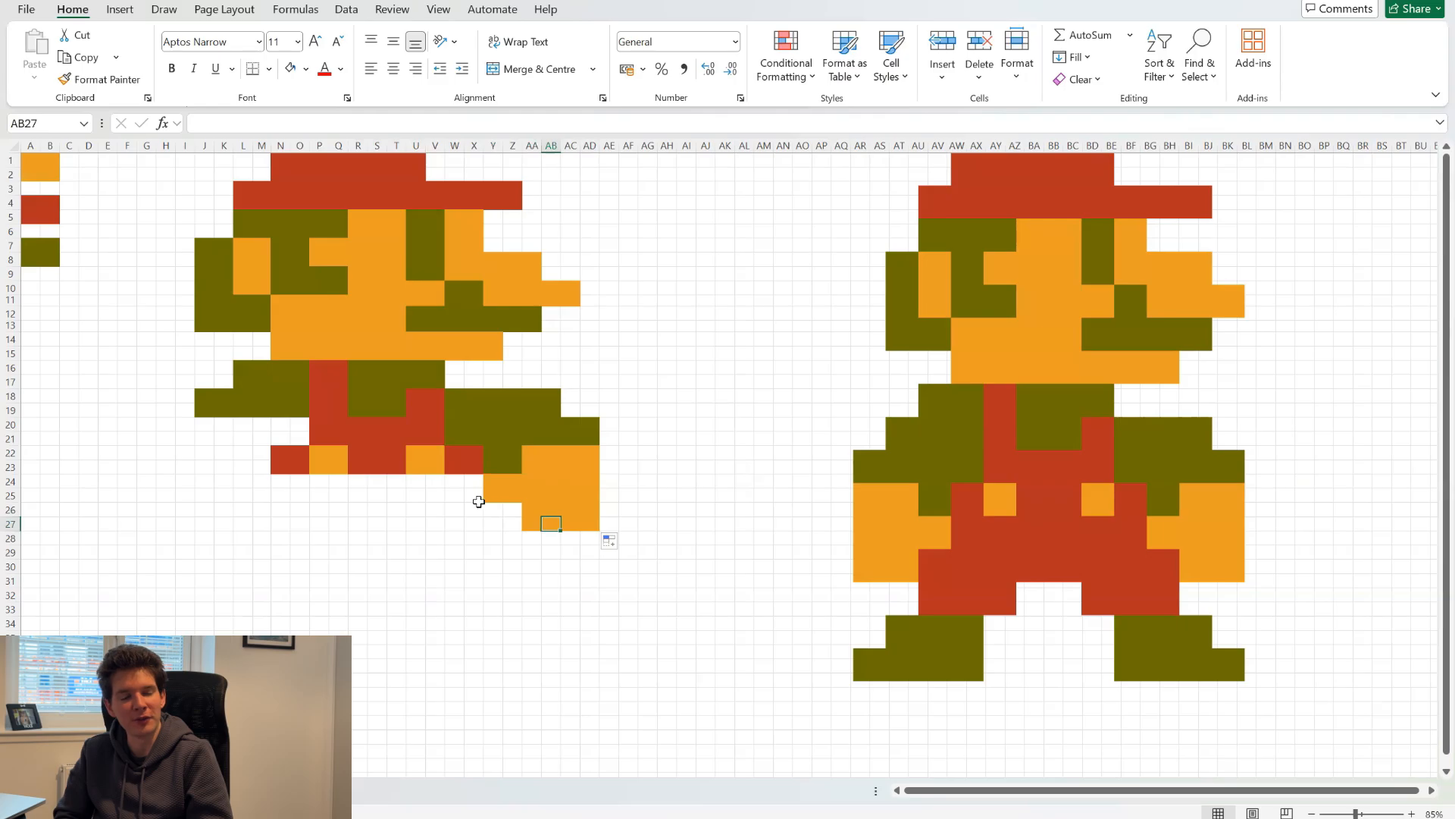
Step: Try to extend the orange of the hand from Y25:Z25 down over Y26:Z26
left_click(486, 498)
left_click_drag(494, 497, 520, 512)
left_click(471, 522)
key("ctrl+z")
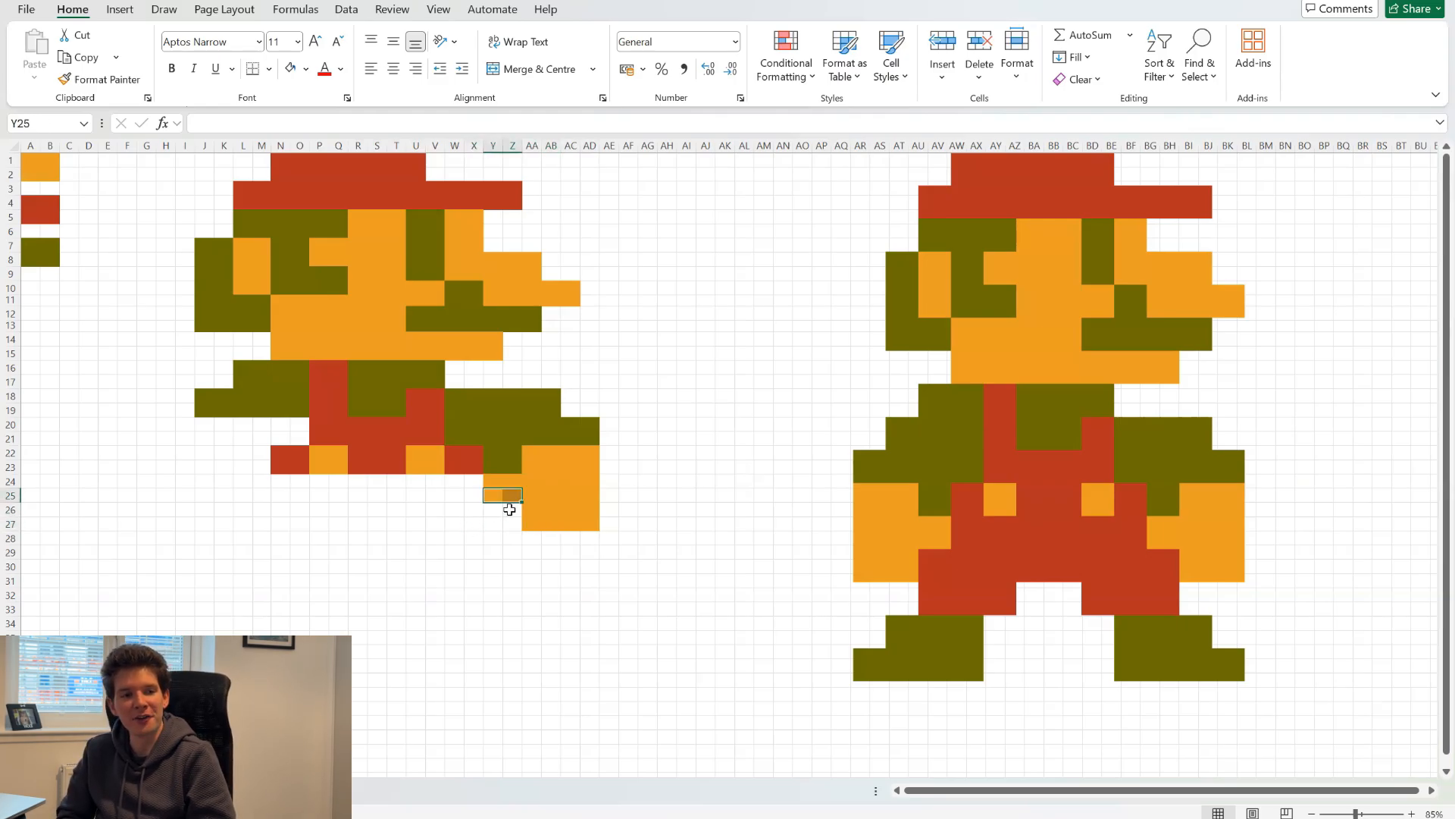
Step: Extend the red beside the button from W23:X23 down over W24:X24
left_click(474, 495)
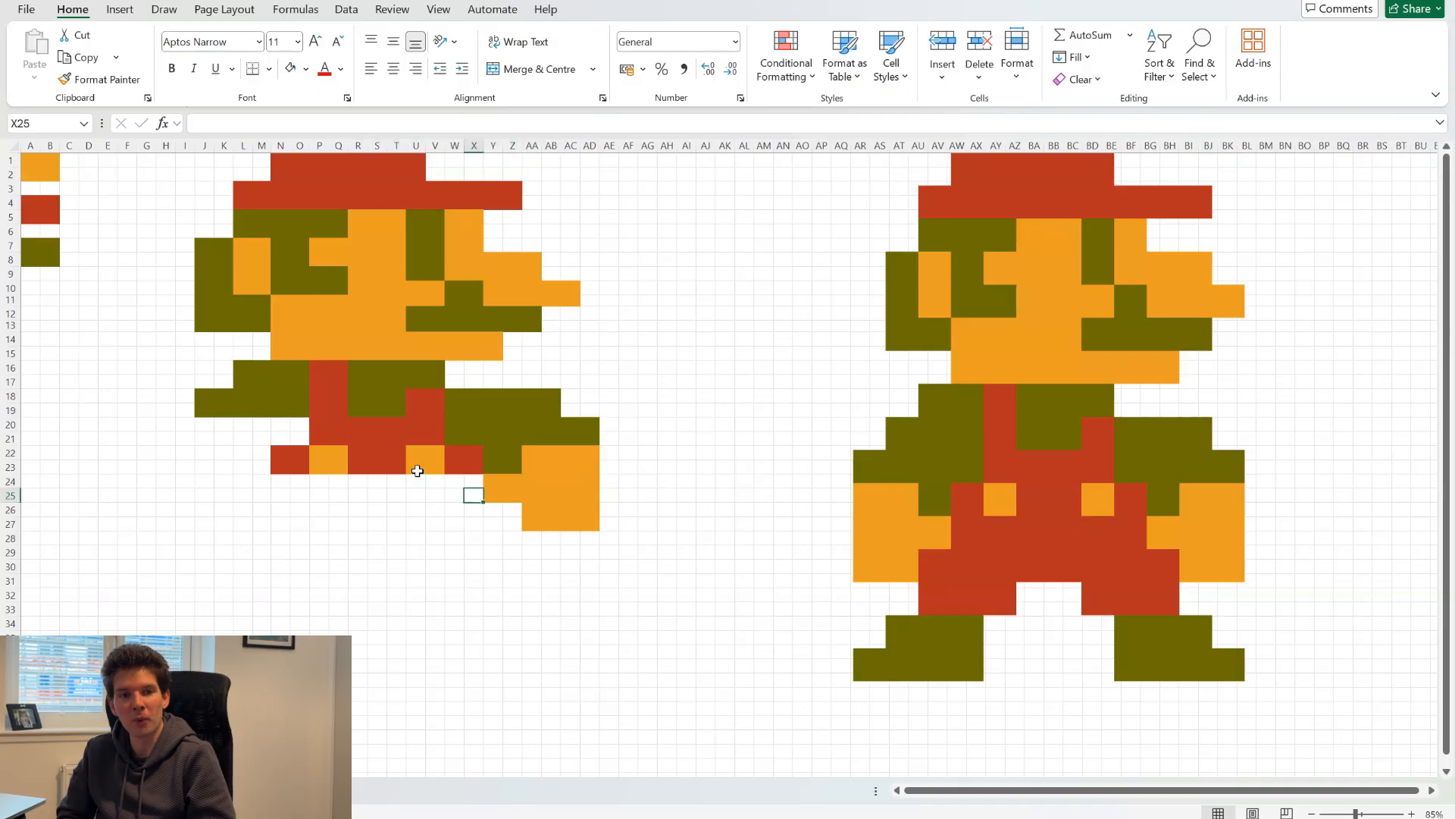
left_click_drag(452, 468, 482, 485)
left_click(420, 494)
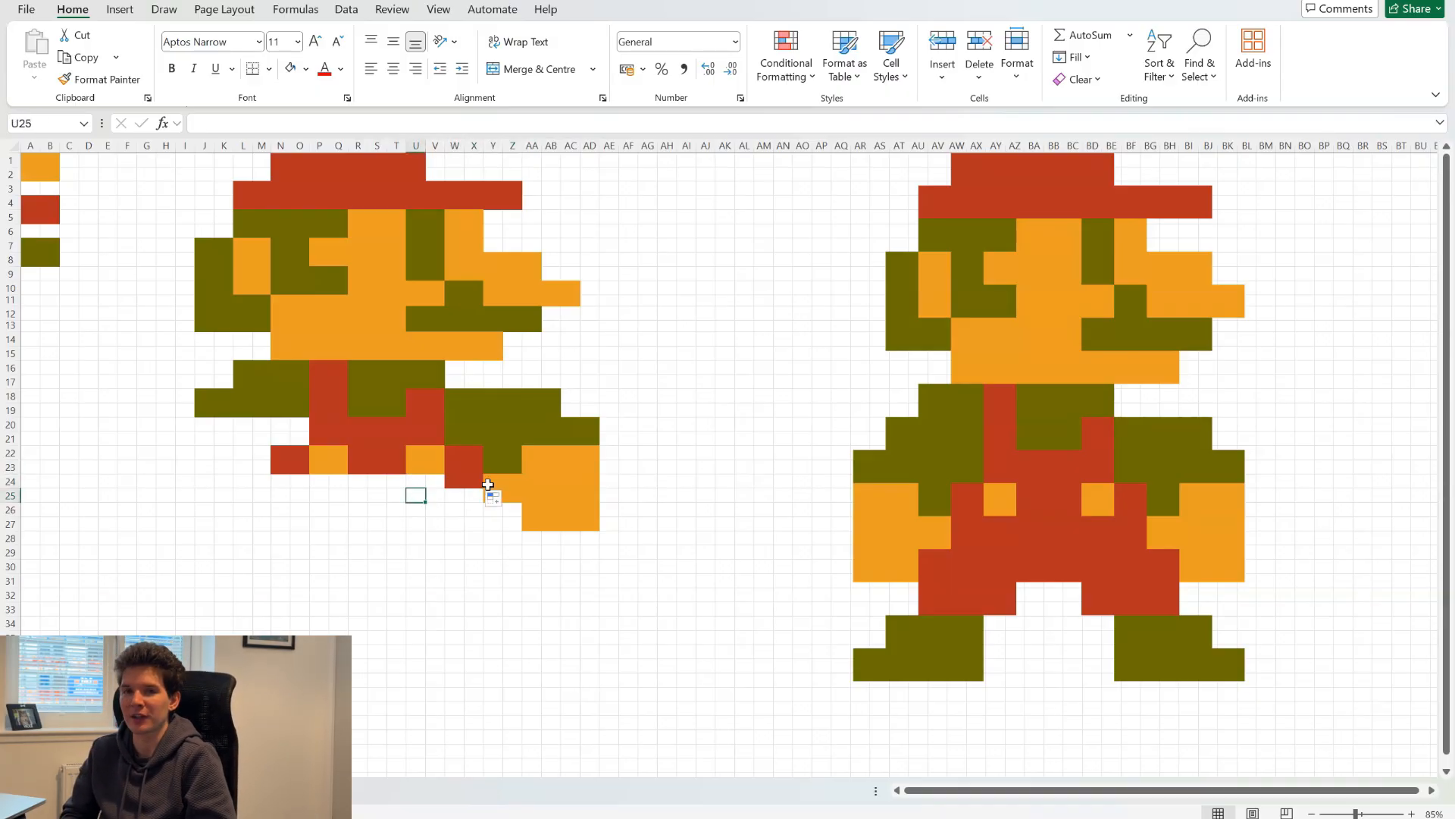
Step: Try to copy the orange block Y24:Z25 one row lower and extend the green sleeve down over Y24:Z24
left_click_drag(489, 480, 507, 497)
key("Down")
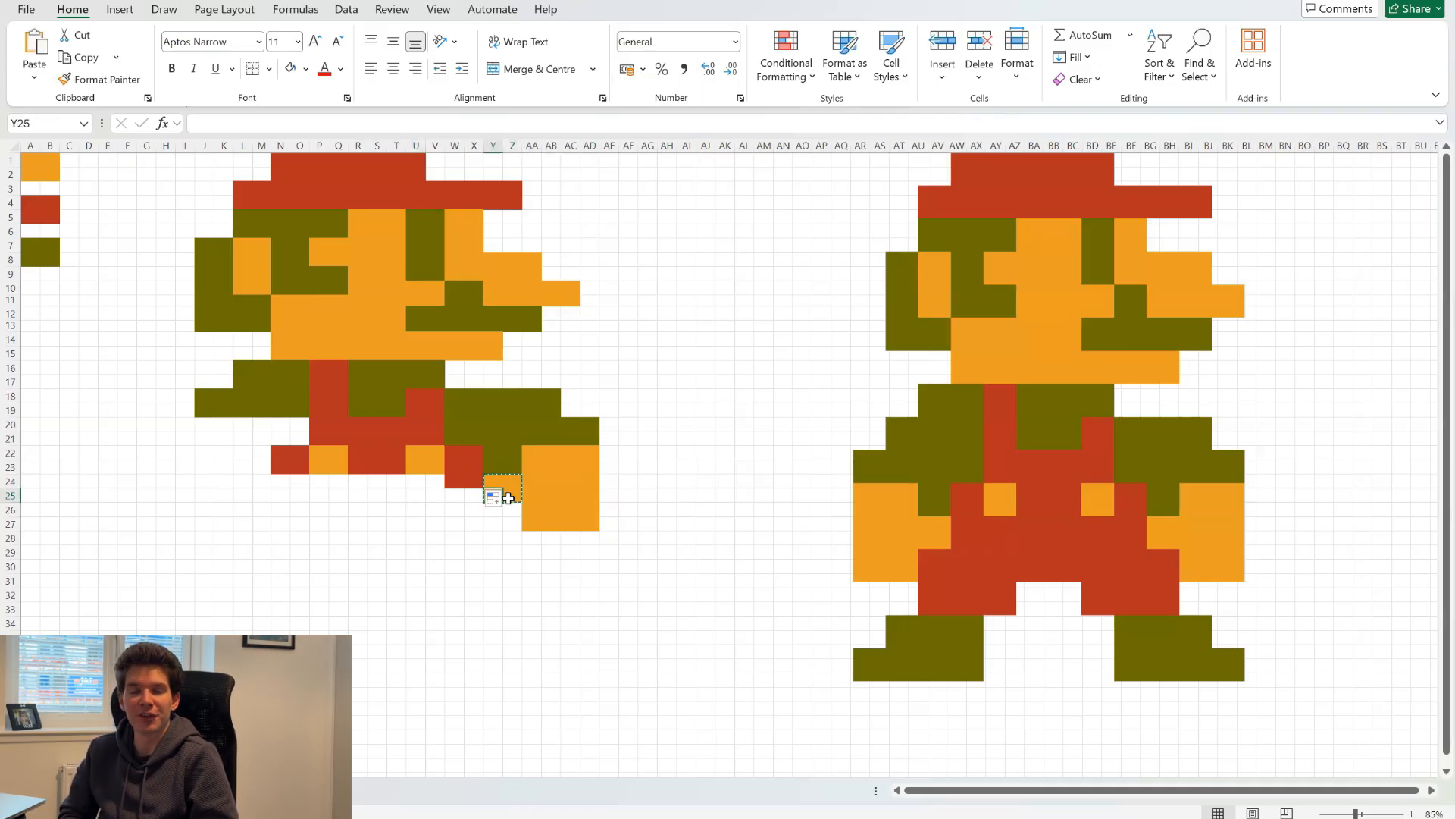
key("Right")
key("Left")
key("Return")
key("Up")
key("Up")
left_click_drag(501, 470, 523, 486)
left_click(513, 425)
key("ctrl+z")
key("ctrl+z")
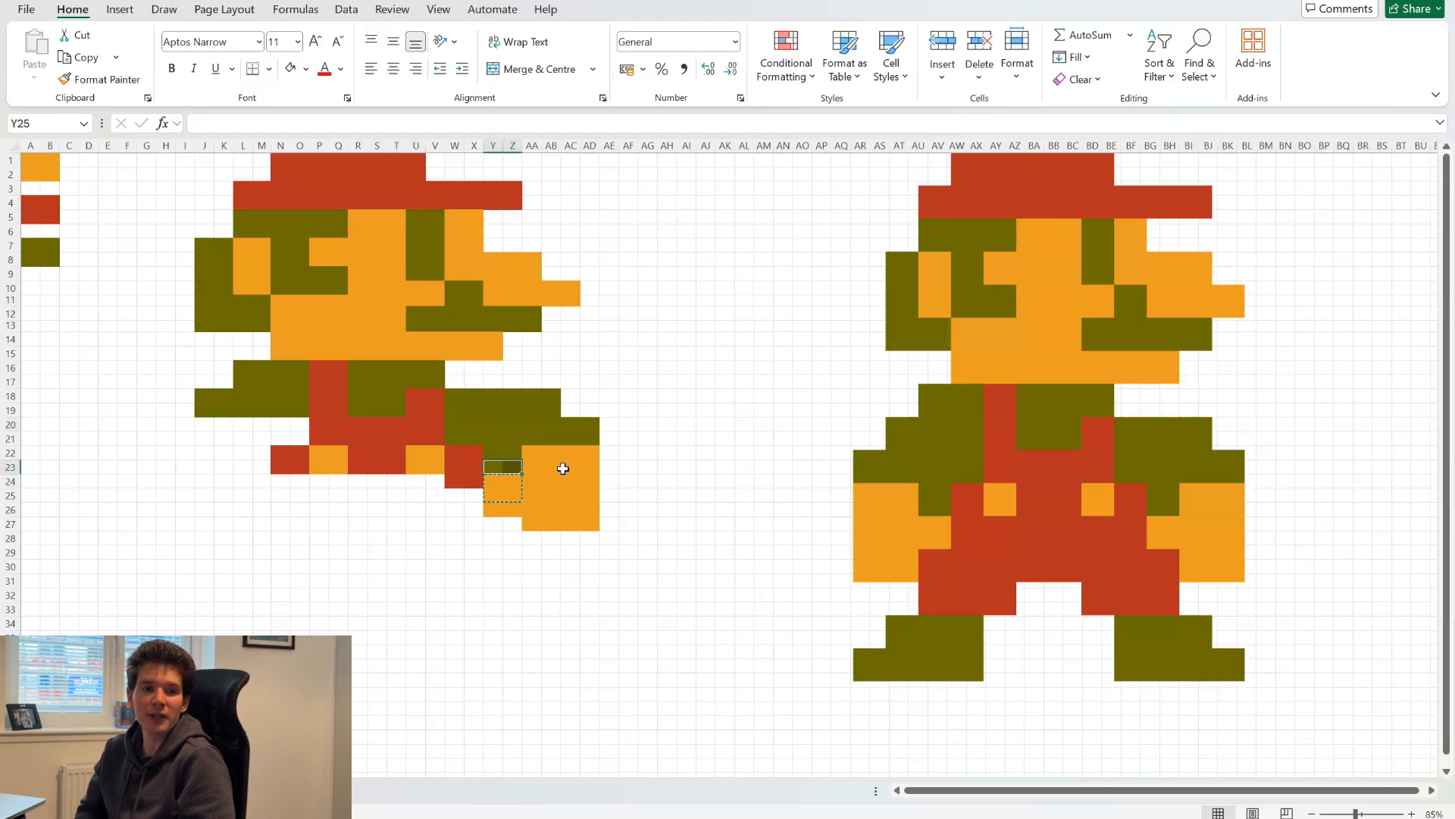
Step: Copy the green sleeve block J18:O19 down to J20:O21
left_click(422, 477)
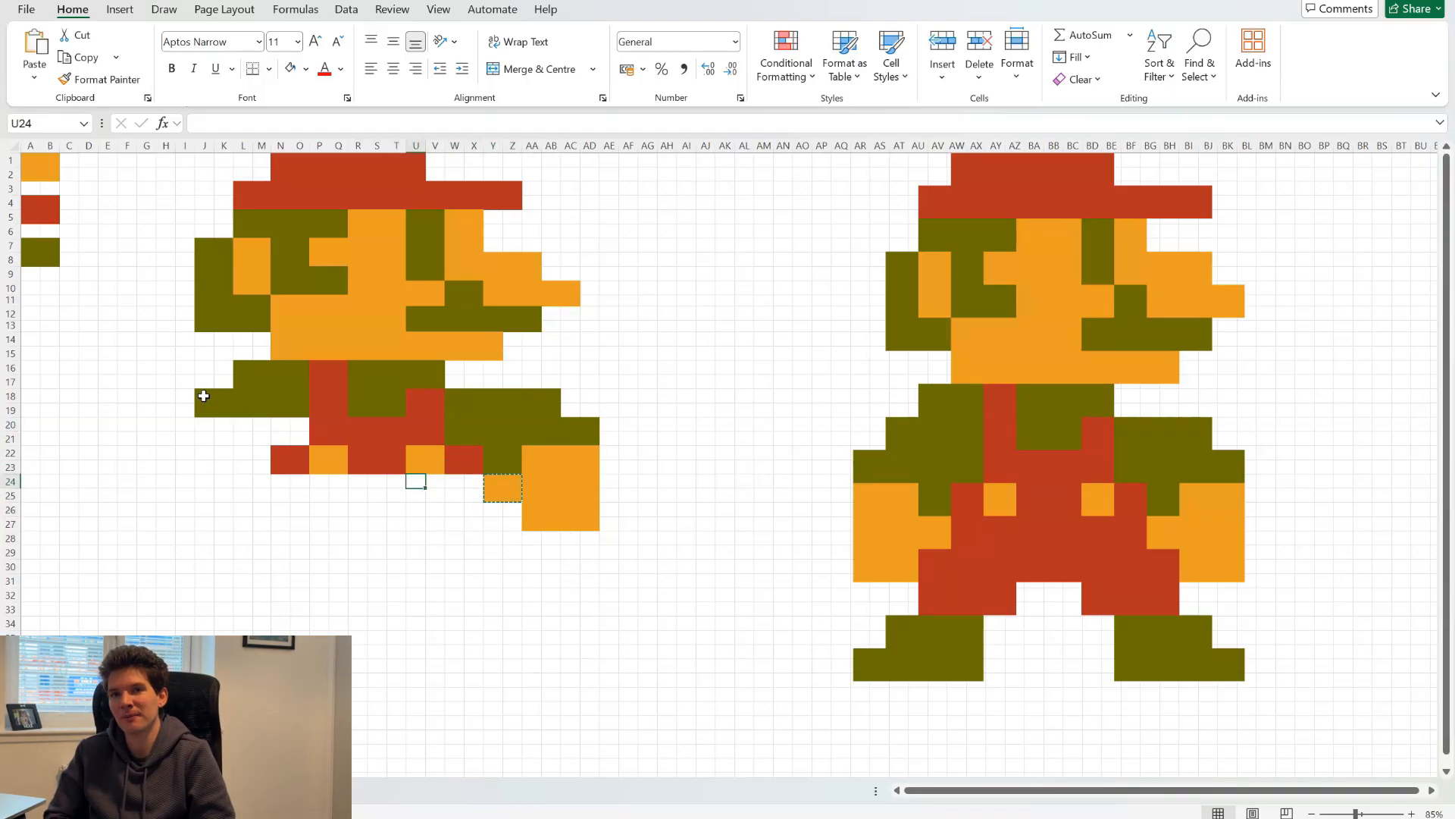
left_click_drag(203, 395, 298, 402)
key("ctrl+c")
key("Down")
key("Down")
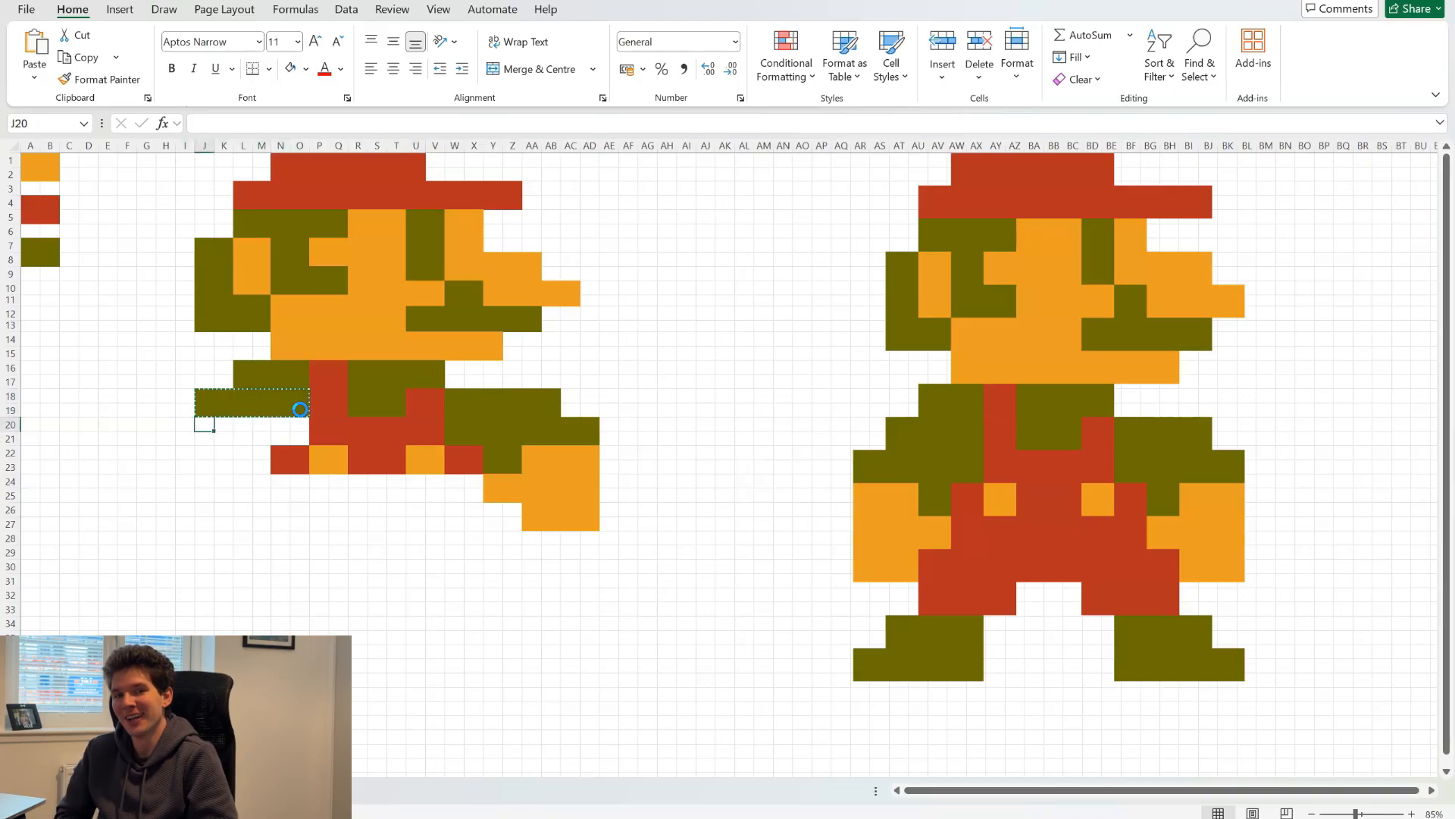
key("ctrl+v")
Step: Extend the green sleeve outward over H20:I21 and down over L22:M23 beside the overalls
left_click_drag(204, 425, 164, 436)
left_click_drag(320, 460, 333, 468)
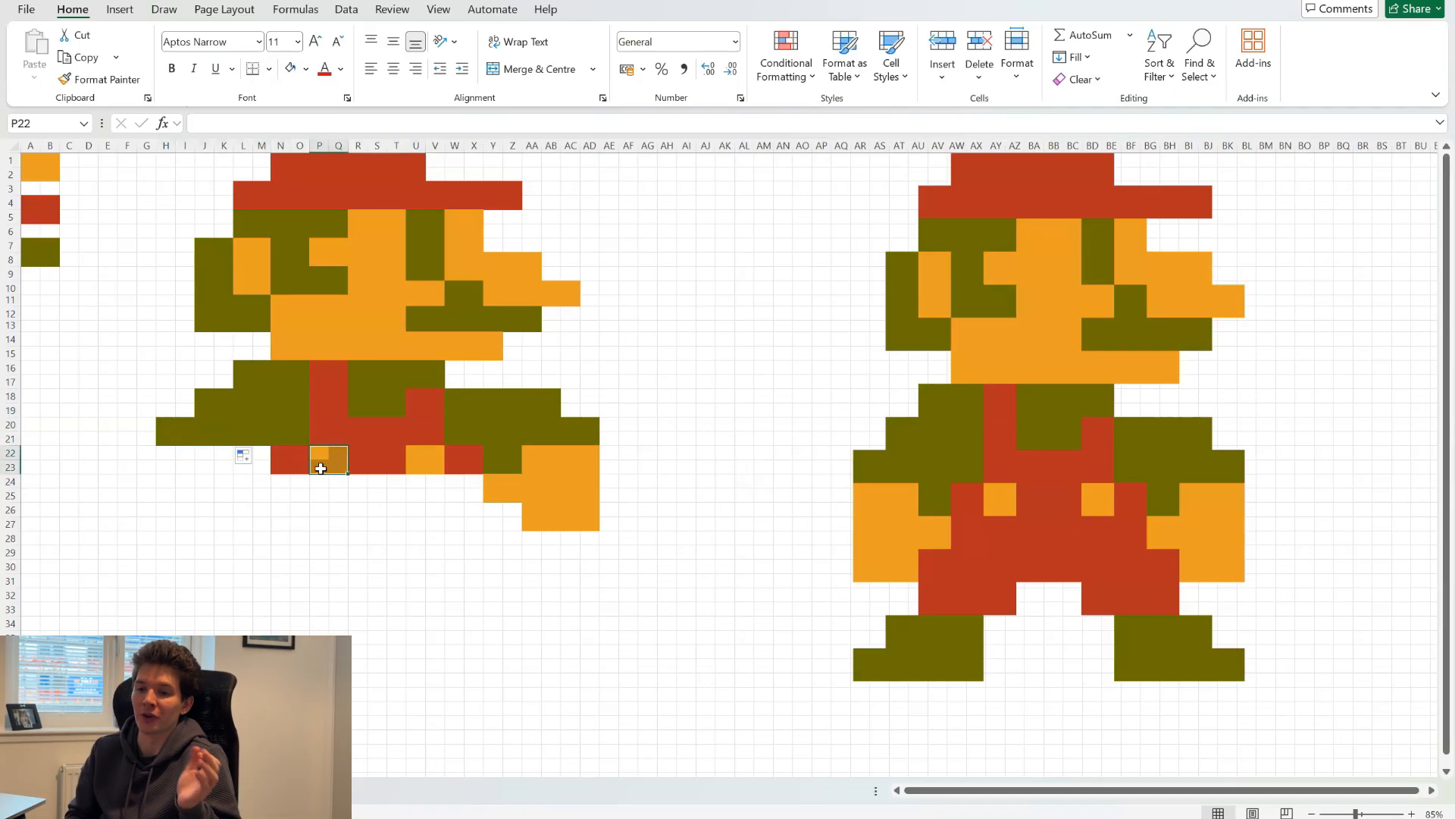
left_click_drag(244, 427, 256, 440)
Step: Copy the orange button P22:Q23 to H22:I23 and extend it over H22:K27 and L24:M25 to form the hand
left_click_drag(270, 445, 333, 466)
left_click(318, 450)
key("ctrl+c")
key("Left")
key("Left")
key("Left")
key("Left")
key("Left")
key("Left")
key("Left")
key("Left")
key("Left")
key("Right")
key("ctrl+v")
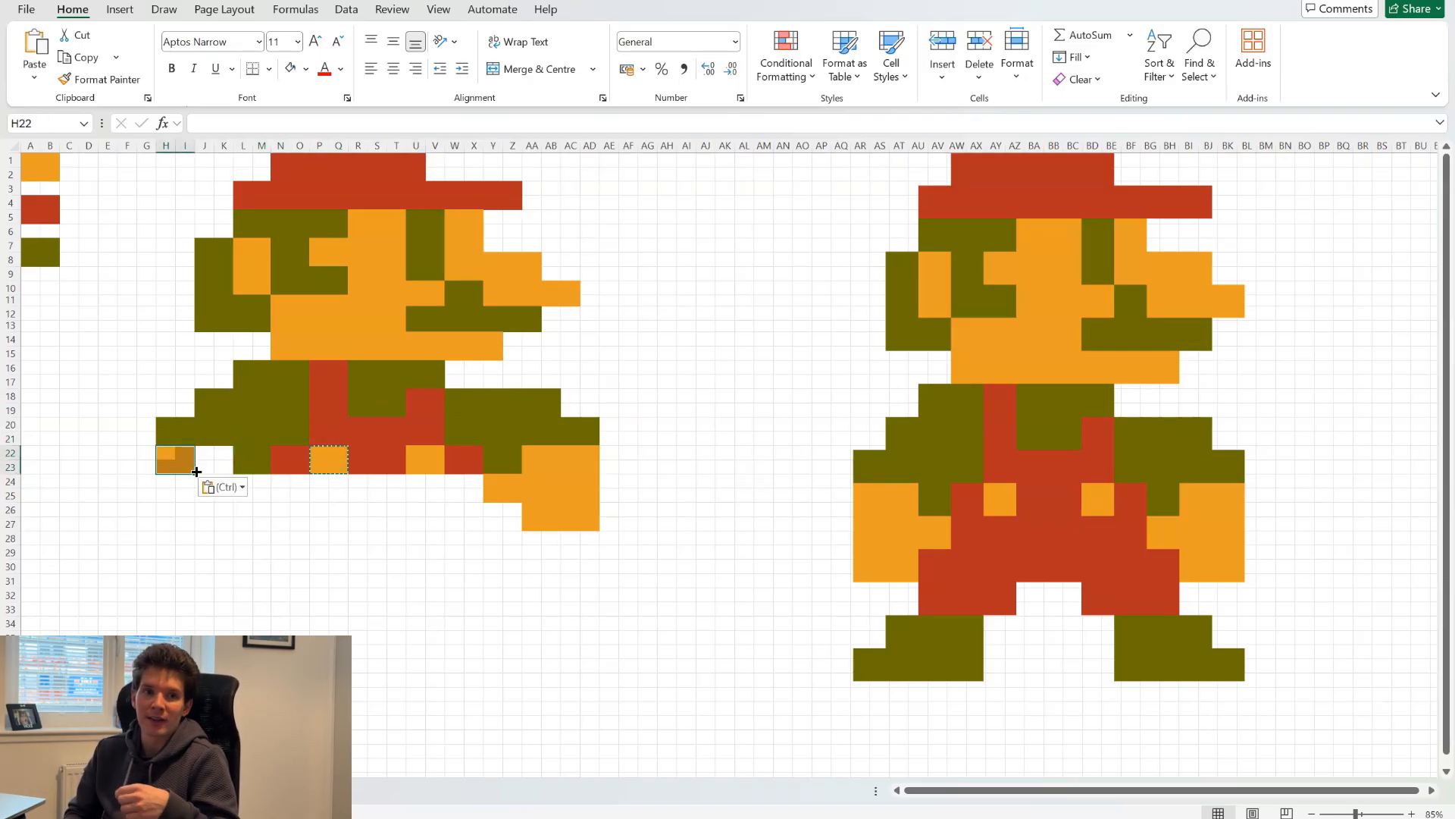
left_click_drag(196, 471, 265, 498)
left_click_drag(162, 481, 232, 526)
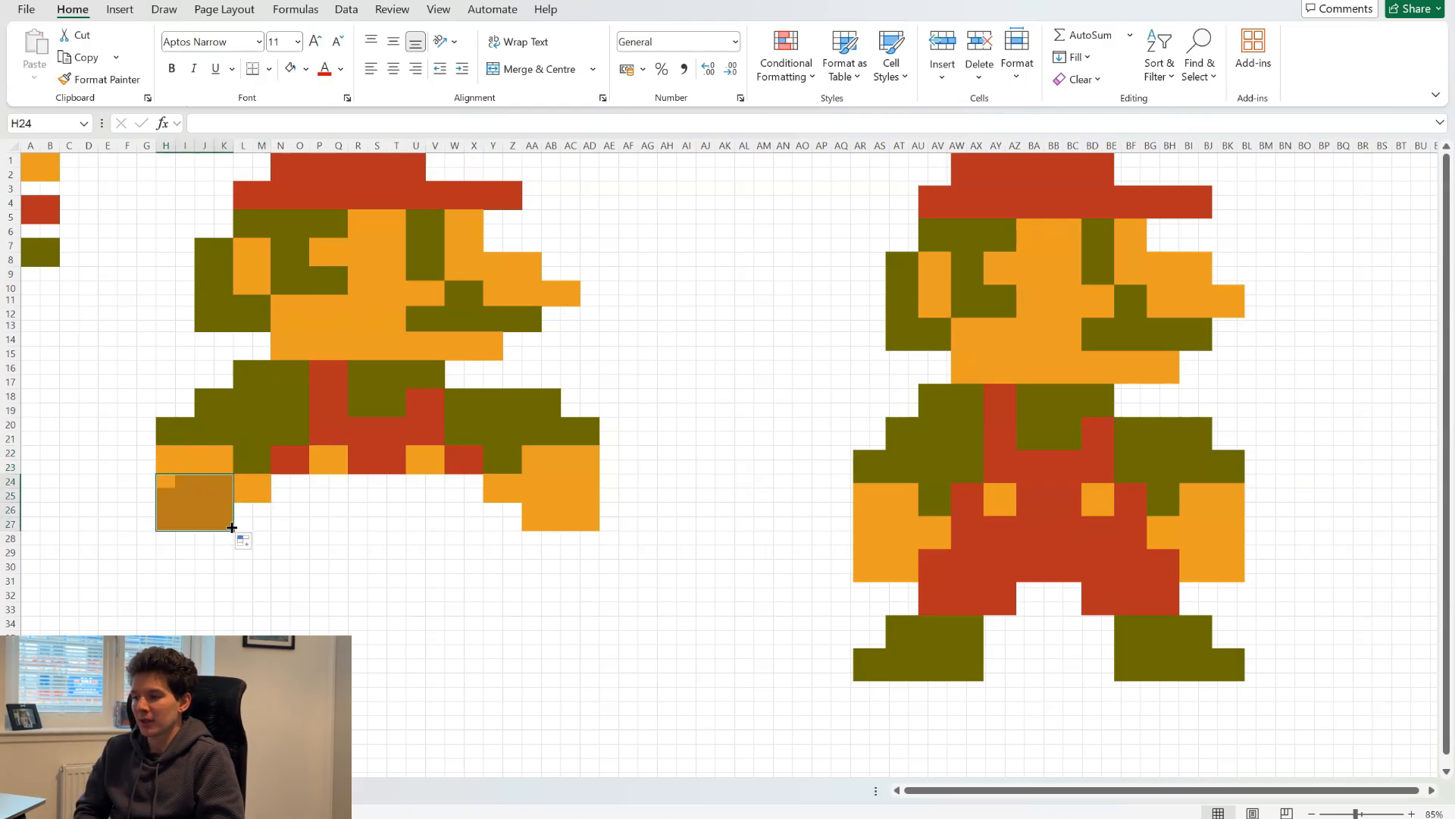
Step: Extend the red of the overalls across N24:X25 and L26:Z27 between the hands
left_click_drag(276, 448, 241, 522)
left_click_drag(280, 480, 483, 501)
left_click(358, 493)
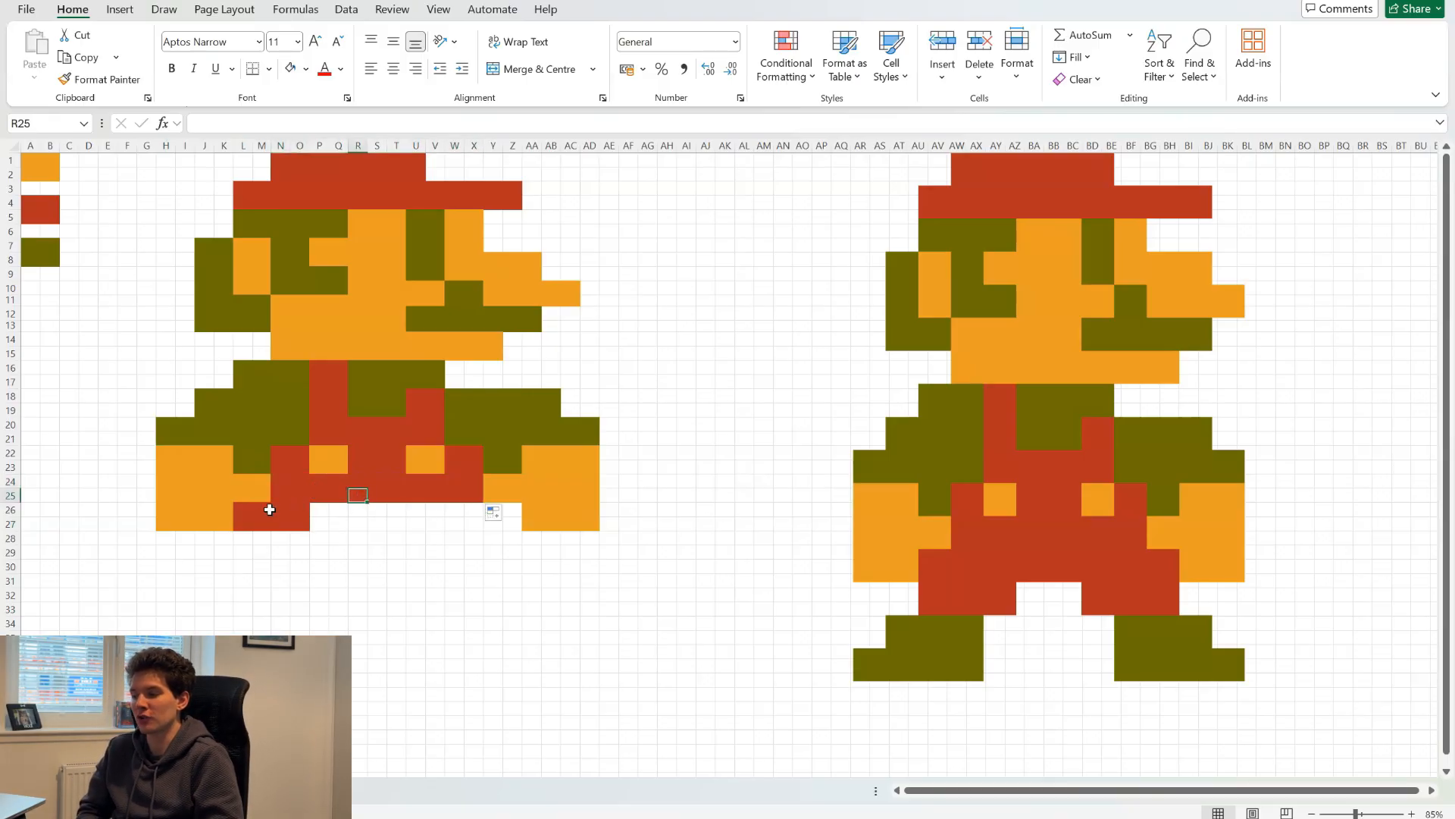
left_click_drag(269, 509, 516, 531)
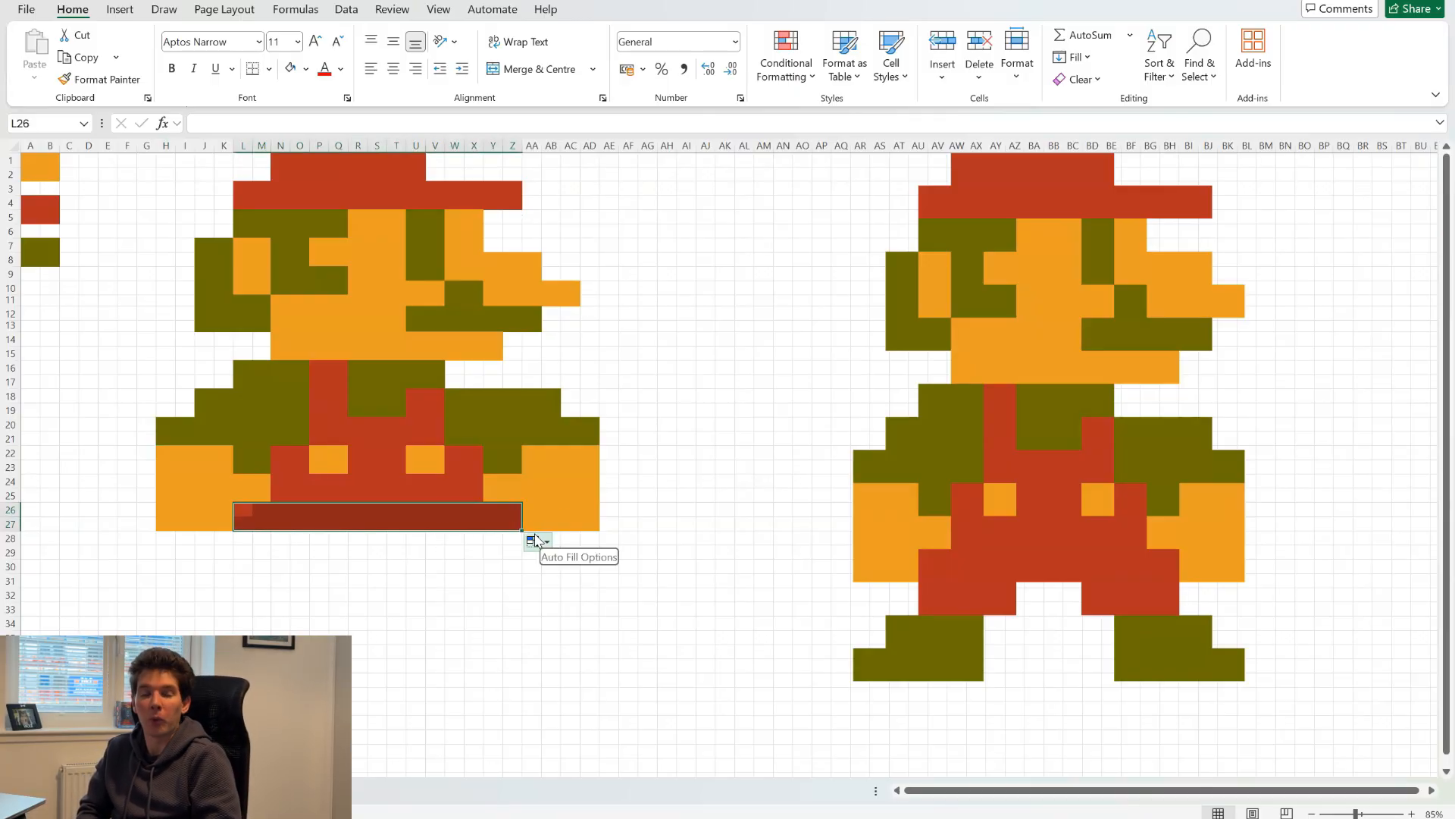
Step: Extend the red down over U28:Z29 for one leg and copy the block U26:Z29 to L26:Q29 for the other
left_click_drag(487, 509, 429, 546)
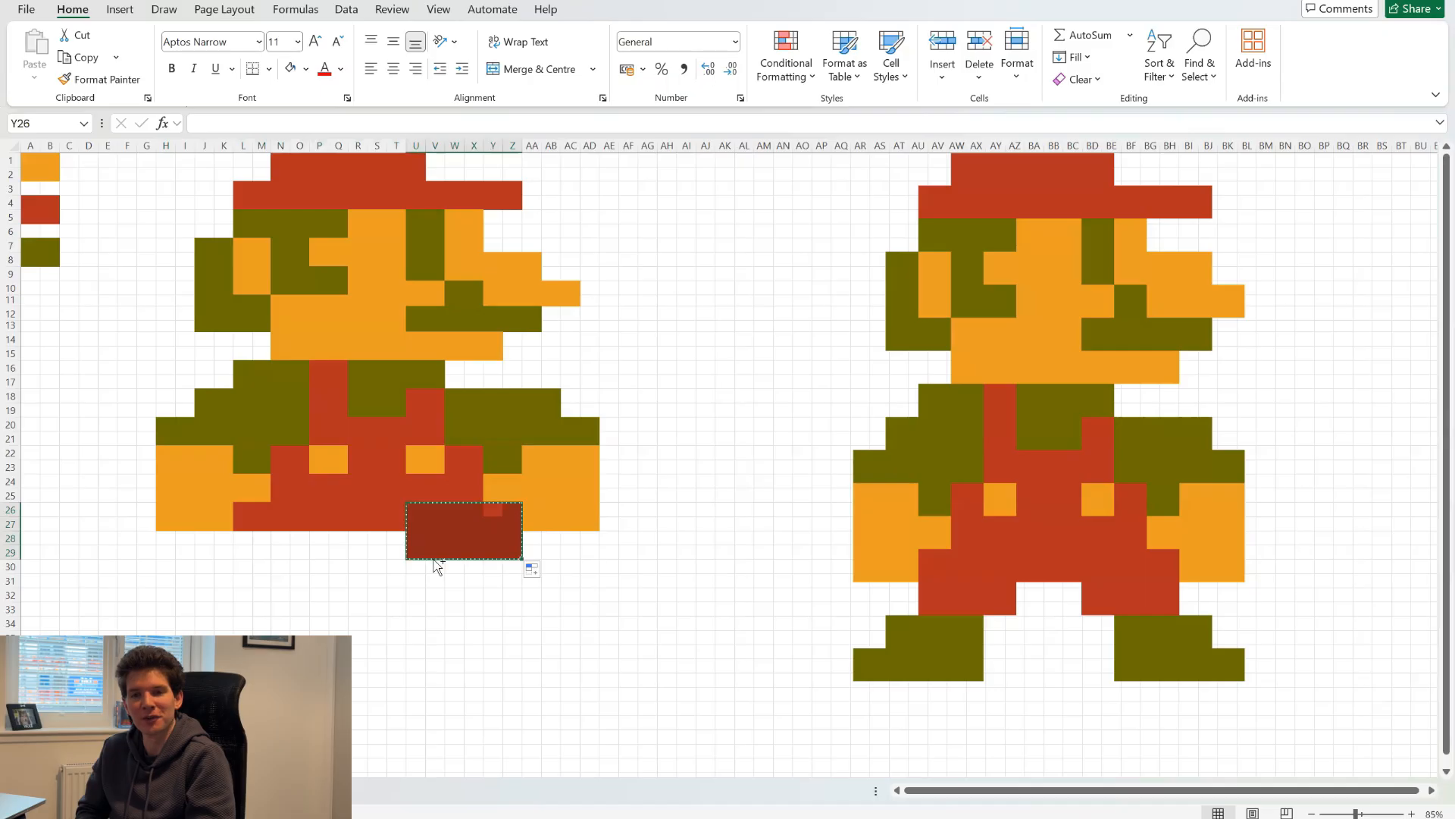
key("ctrl+c")
key("Left")
key("Left")
key("Left")
key("Left")
key("Left")
key("Left")
key("Left")
key("Left")
key("Left")
key("ctrl+v")
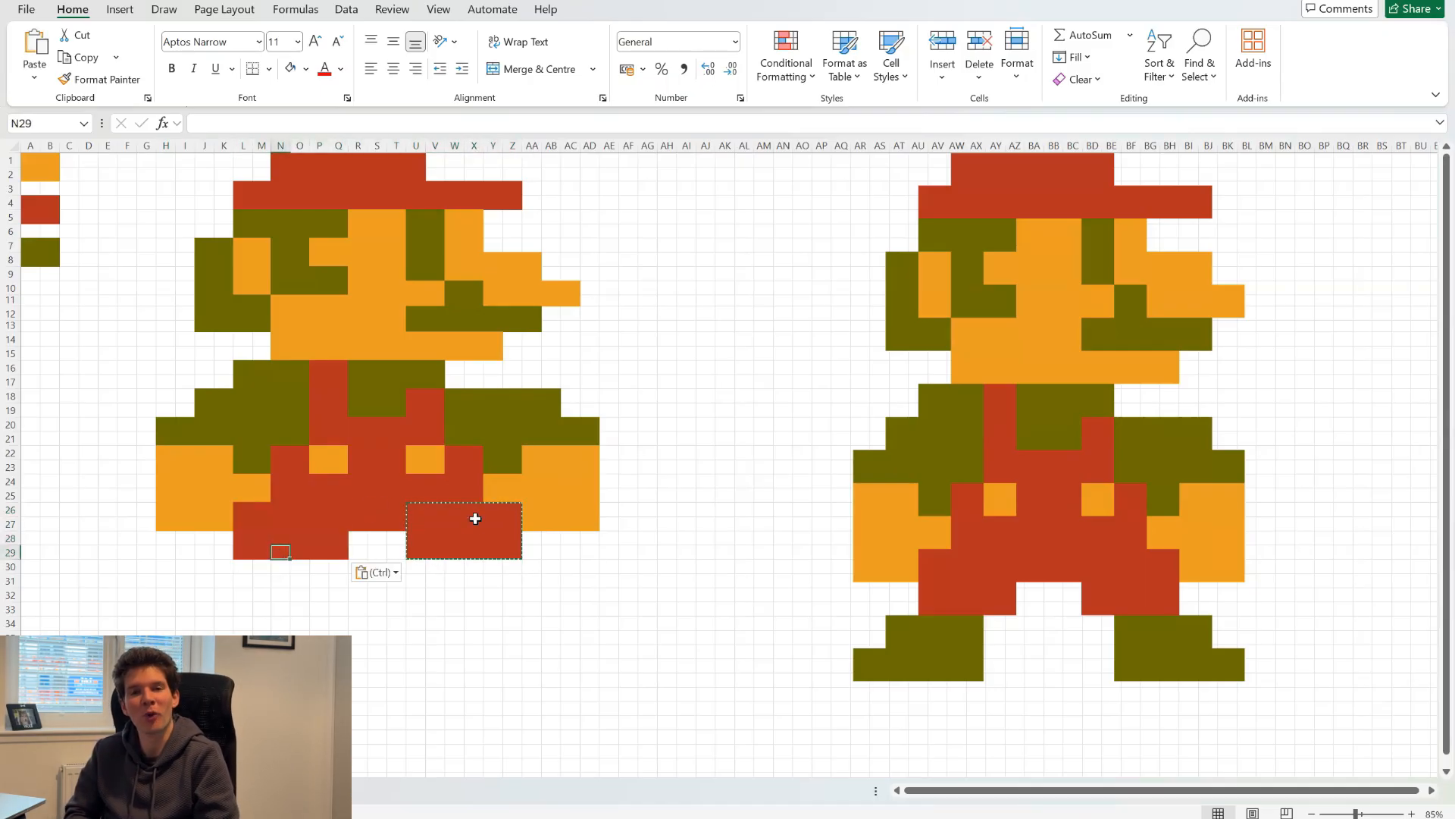
Step: Copy the green swatch A7:B8 below the leg at W30 and extend it over W30:AB31 and W32:AD33 to form the shoe
left_click_drag(51, 243, 36, 259)
key("ctrl+c")
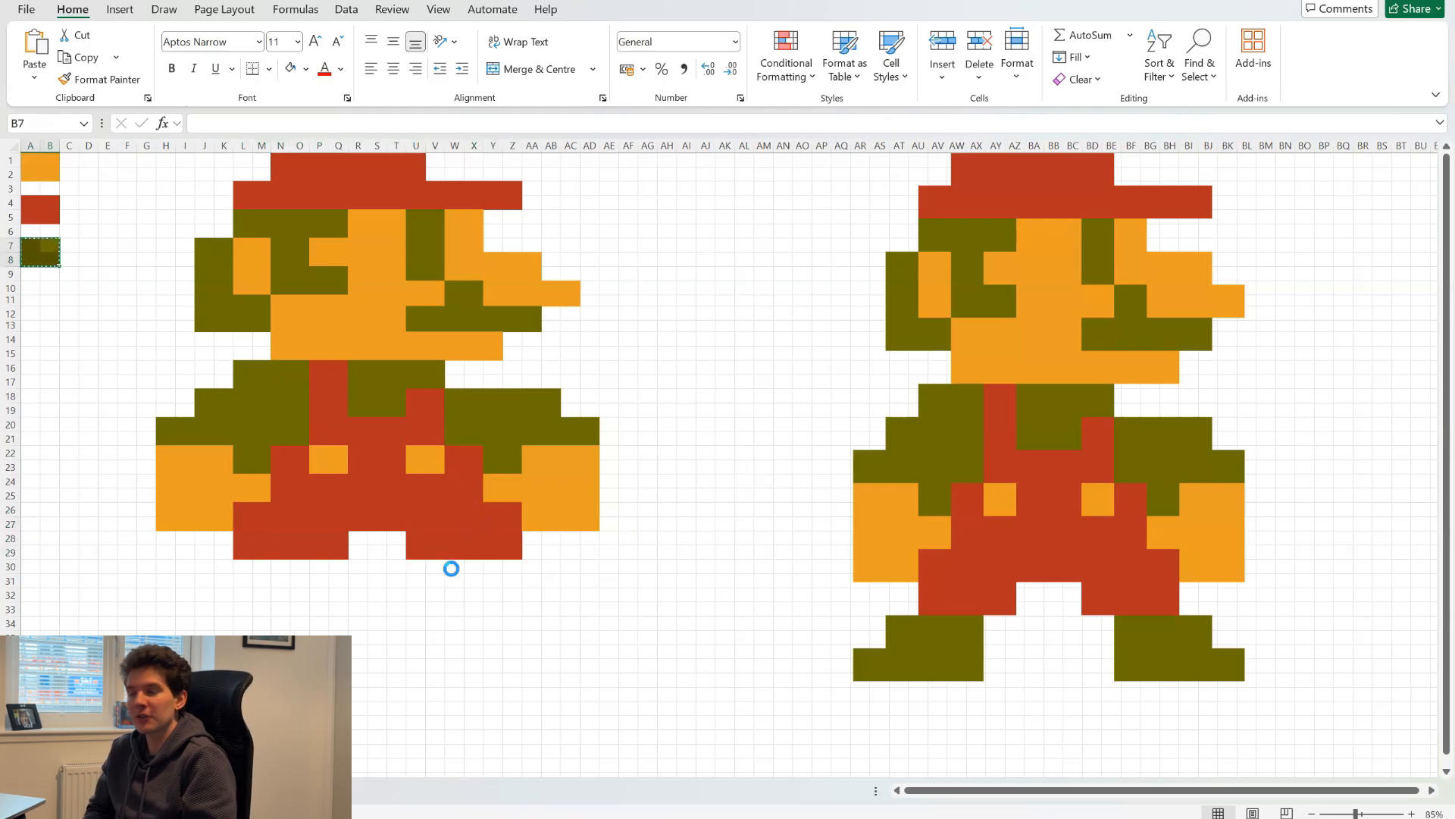
left_click(452, 568)
left_click_drag(454, 568, 562, 609)
key("ctrl+v")
left_click_drag(534, 595, 598, 608)
left_click_drag(454, 568, 591, 609)
left_click_drag(455, 564, 550, 587)
Step: Copy the upper part of the green shoe W30:AB31 to J30:O31 below the other leg
key("ctrl+c")
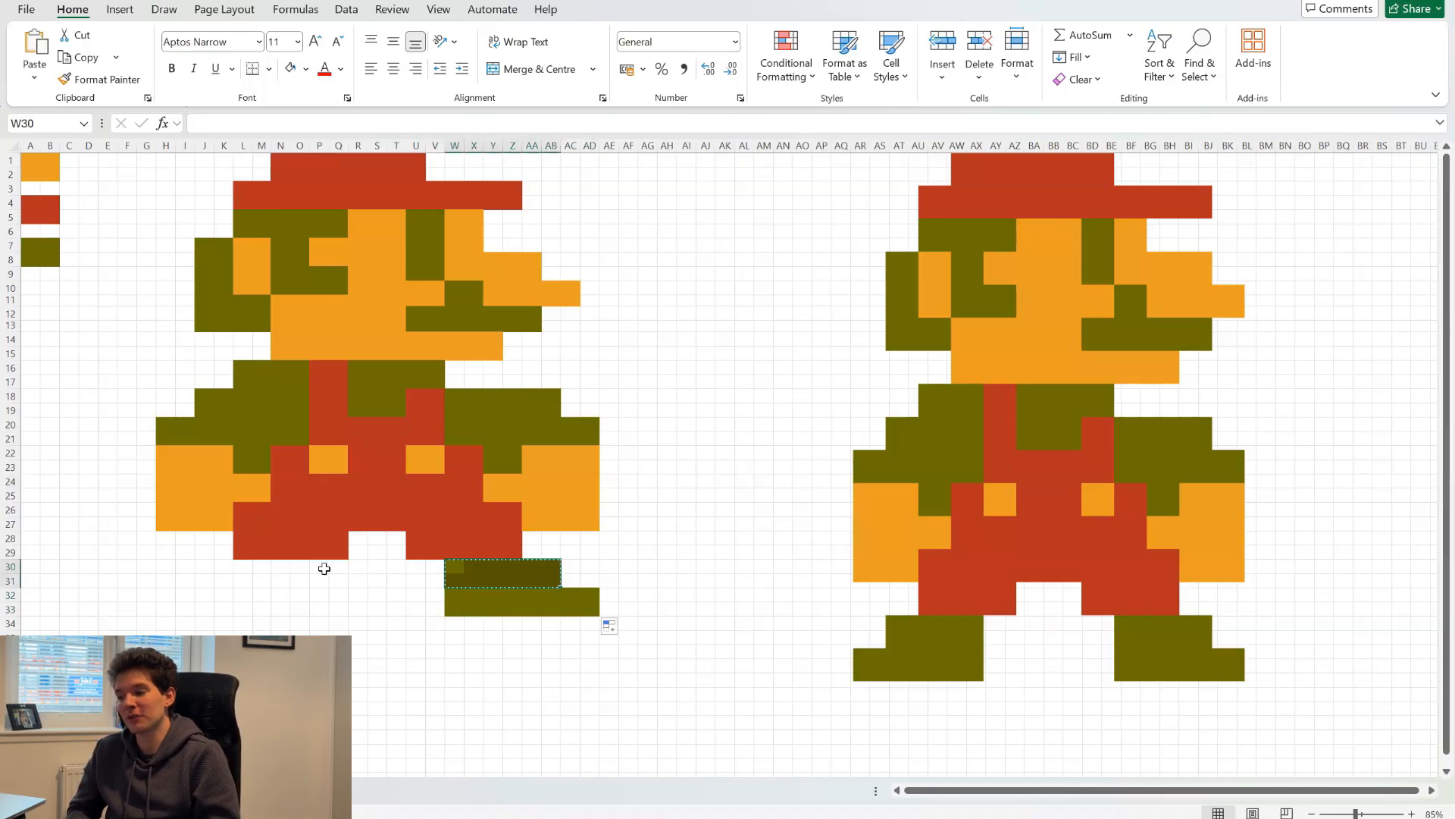
left_click(292, 567)
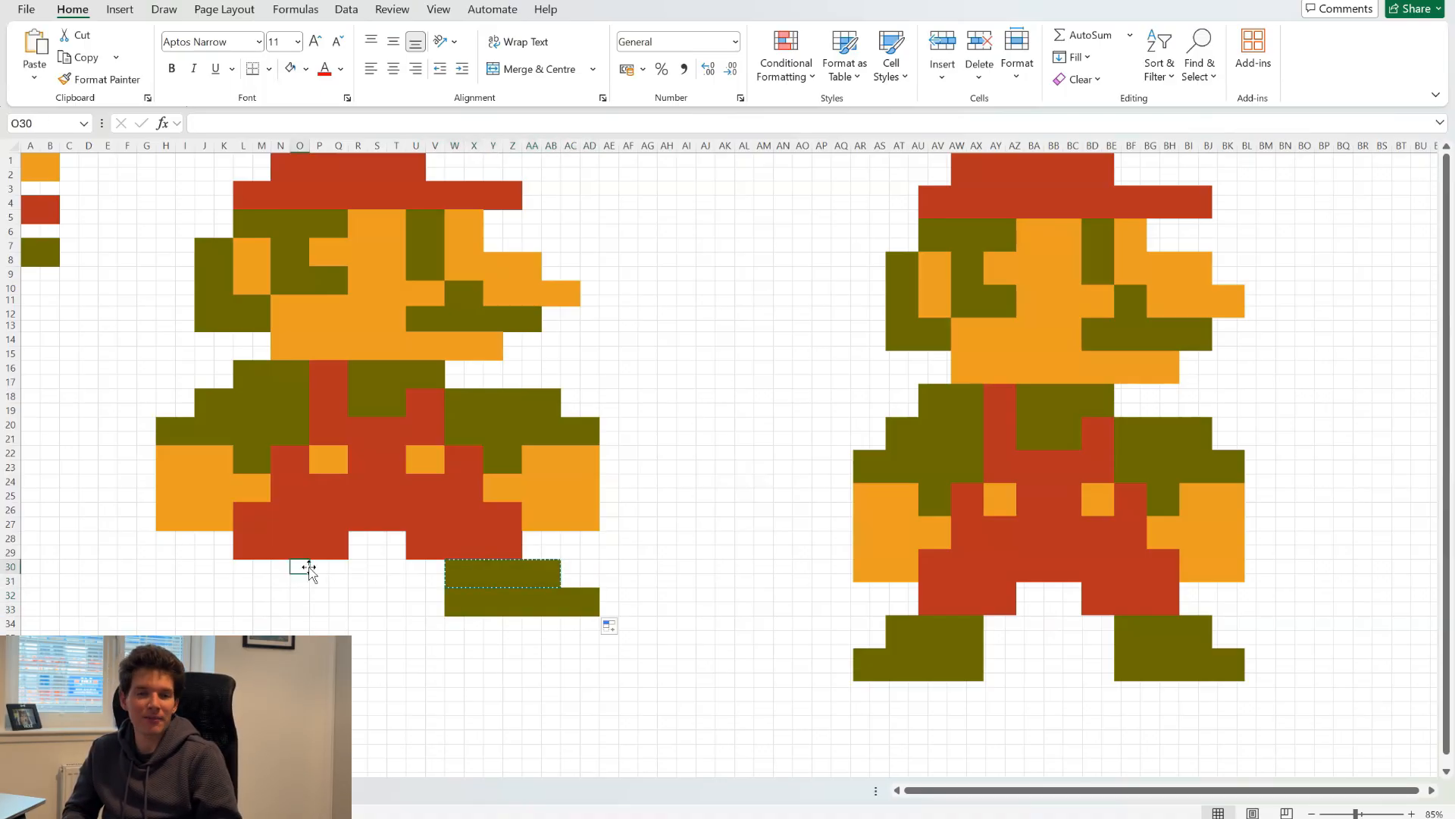
left_click_drag(308, 569, 203, 575)
key("ctrl+v")
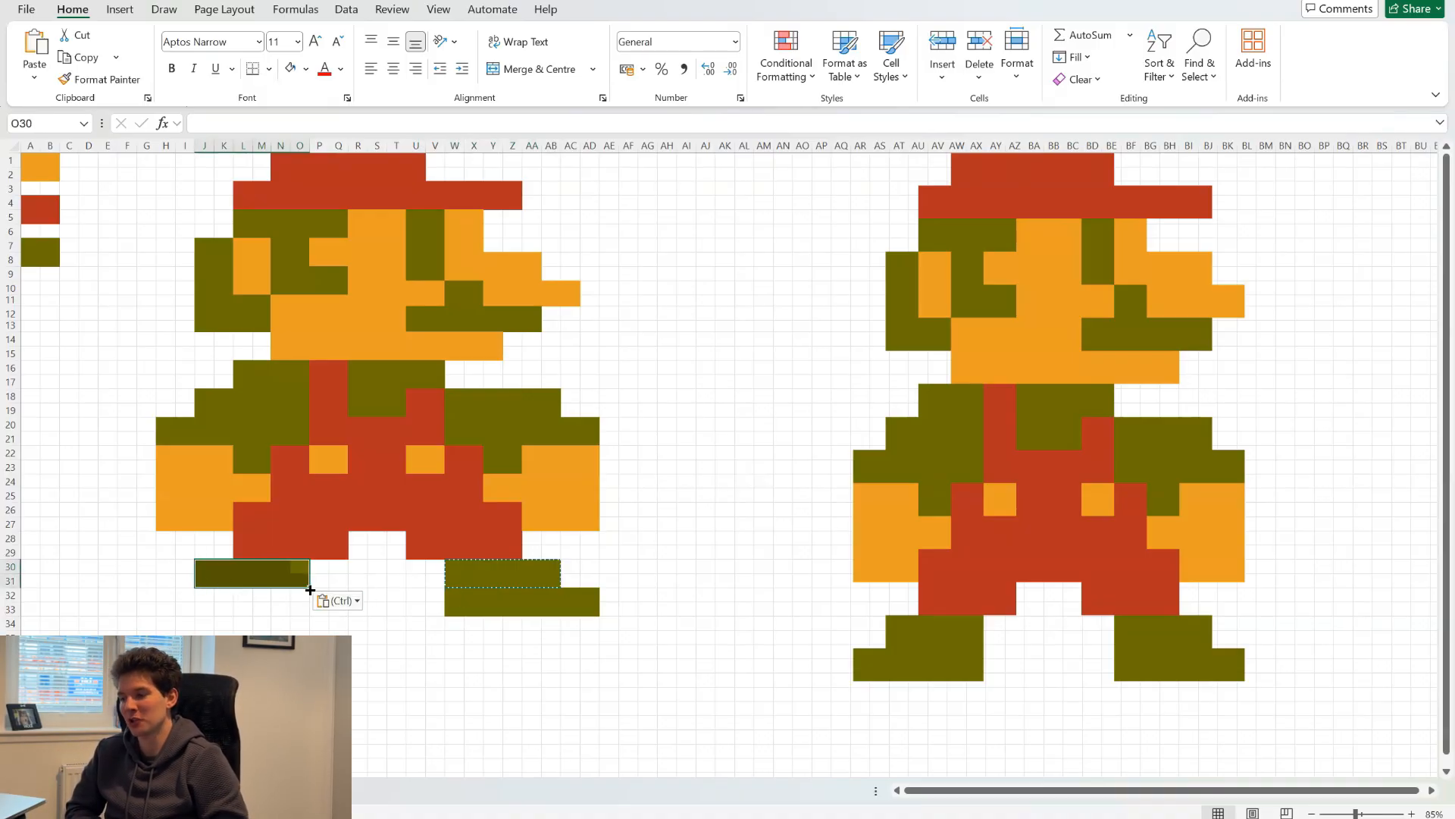
Step: Extend the green of the second shoe down over J32:O33 and outward over H32:I33
left_click(204, 592)
key("Return")
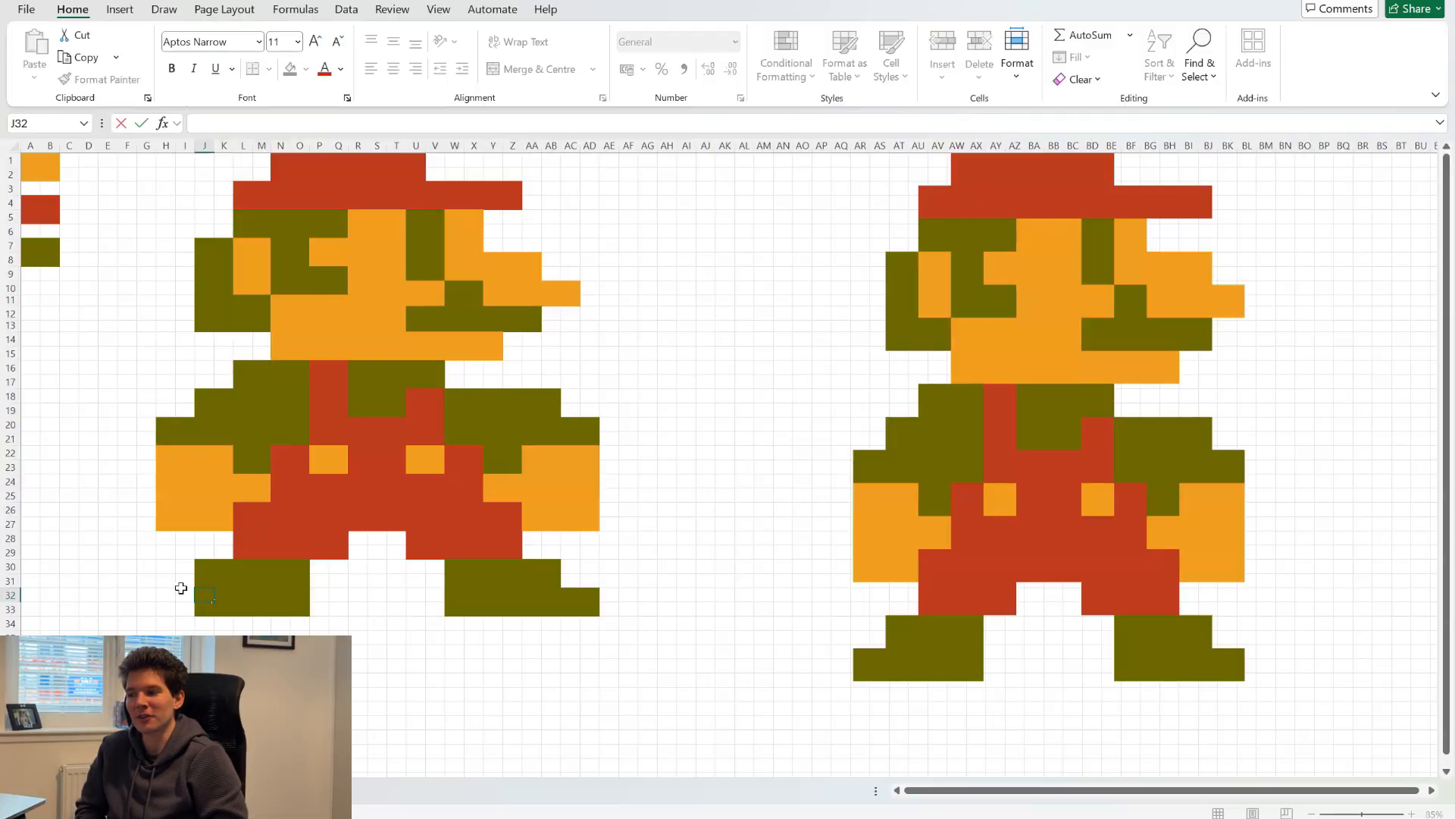
left_click_drag(201, 593, 166, 610)
left_click(187, 610)
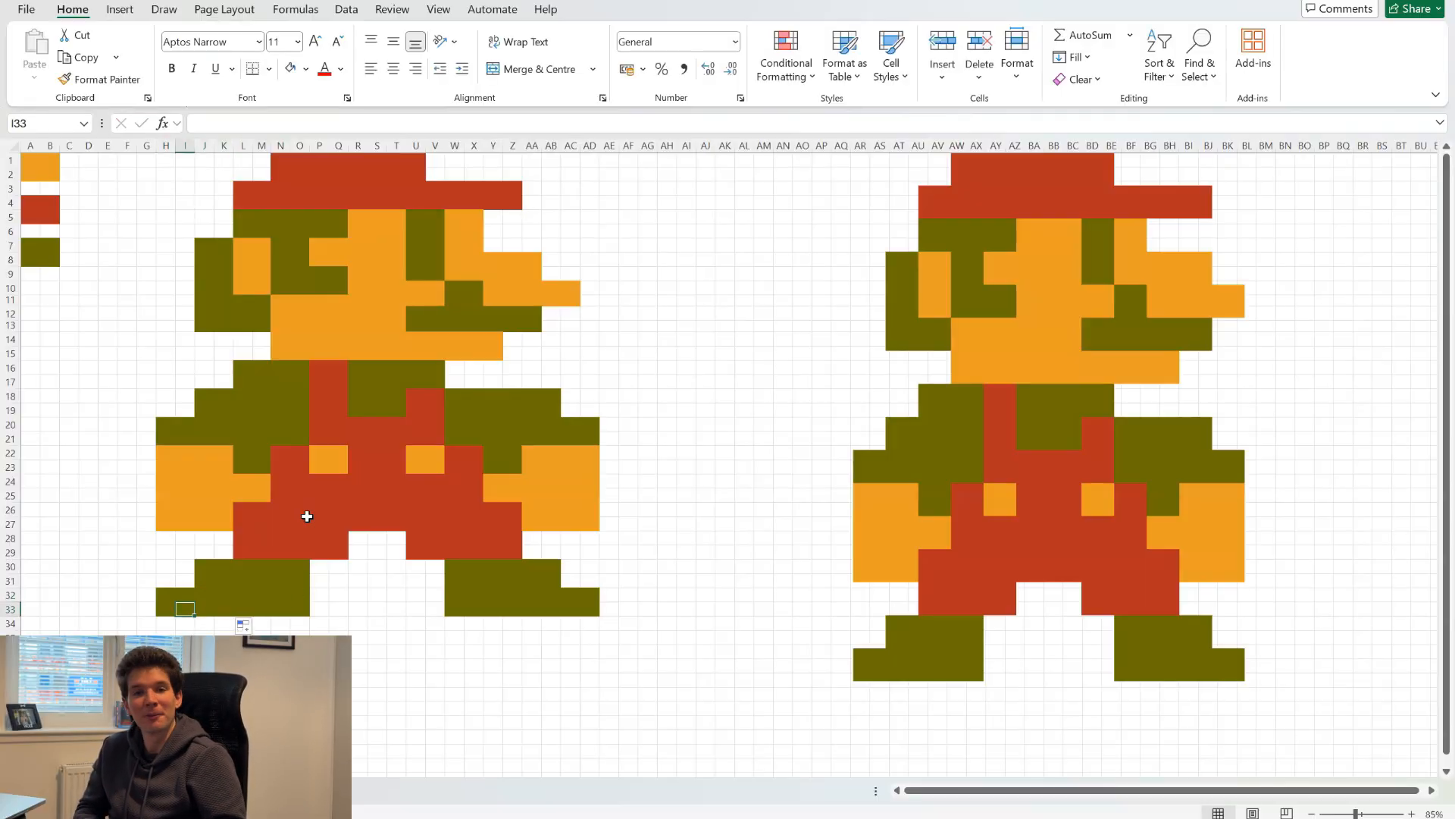